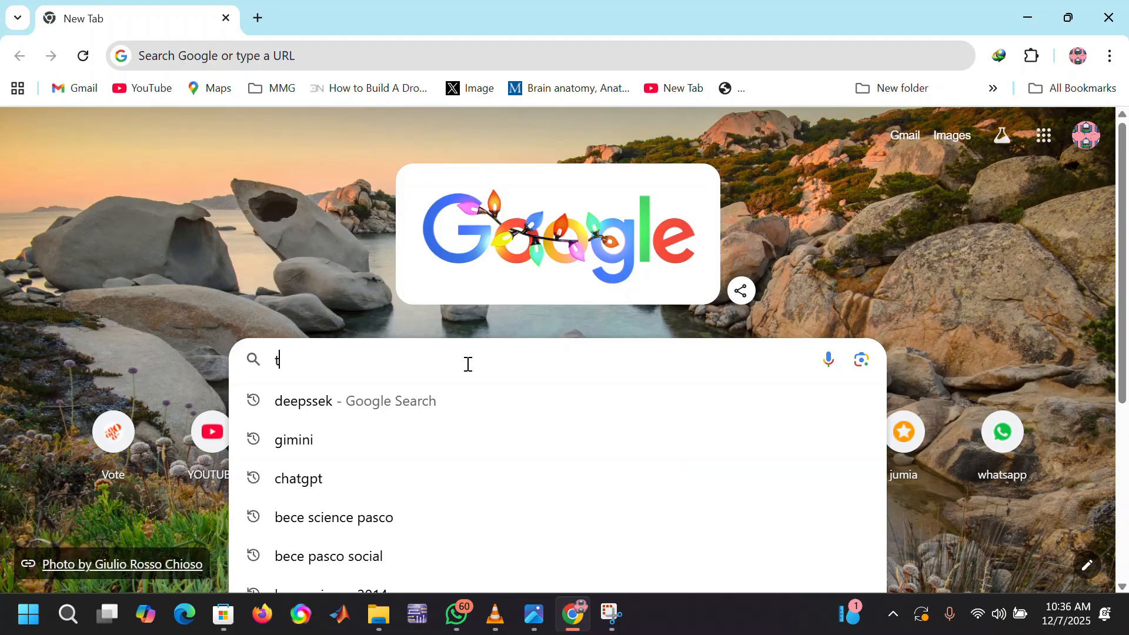
Step: Open the Tinkercad website, tinkercad.com, in the browser
type("t")
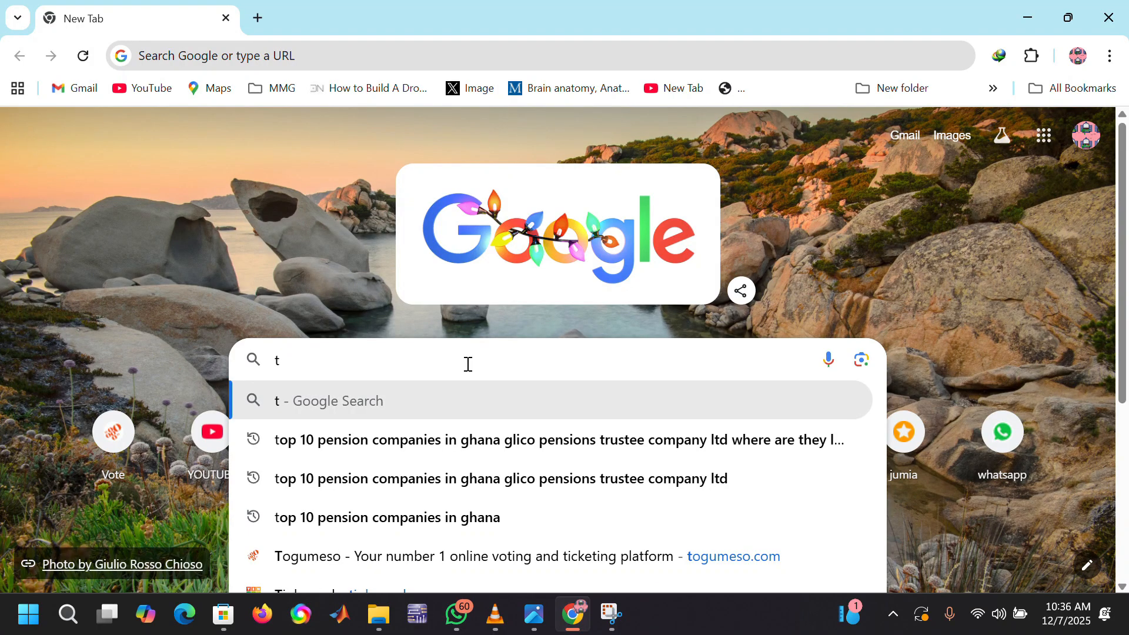
type("ink")
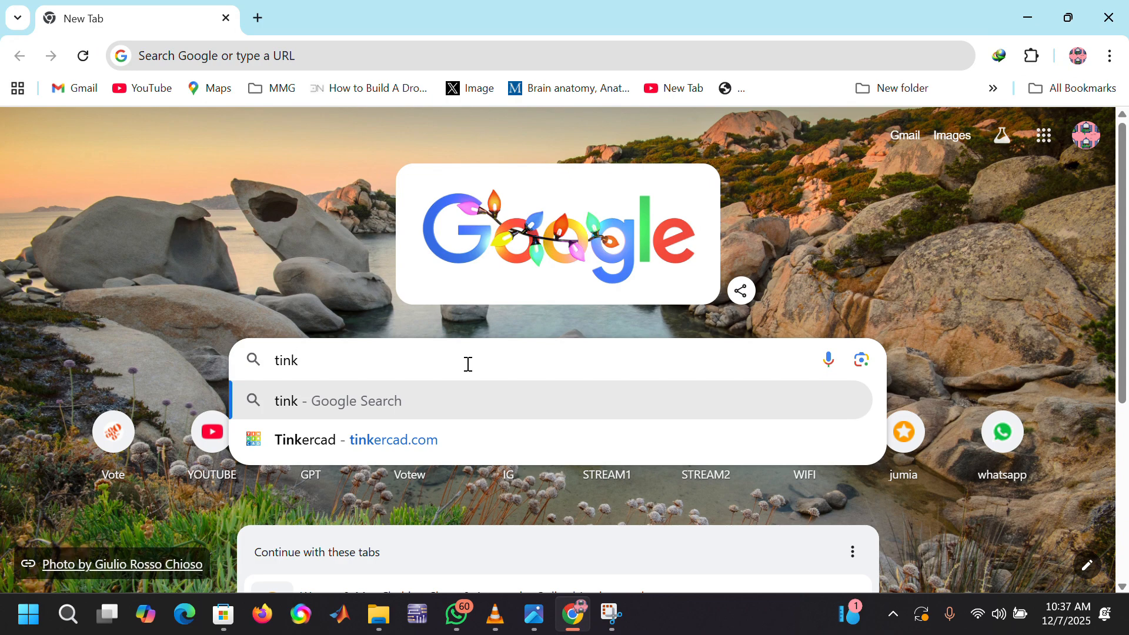
left_click(362, 450)
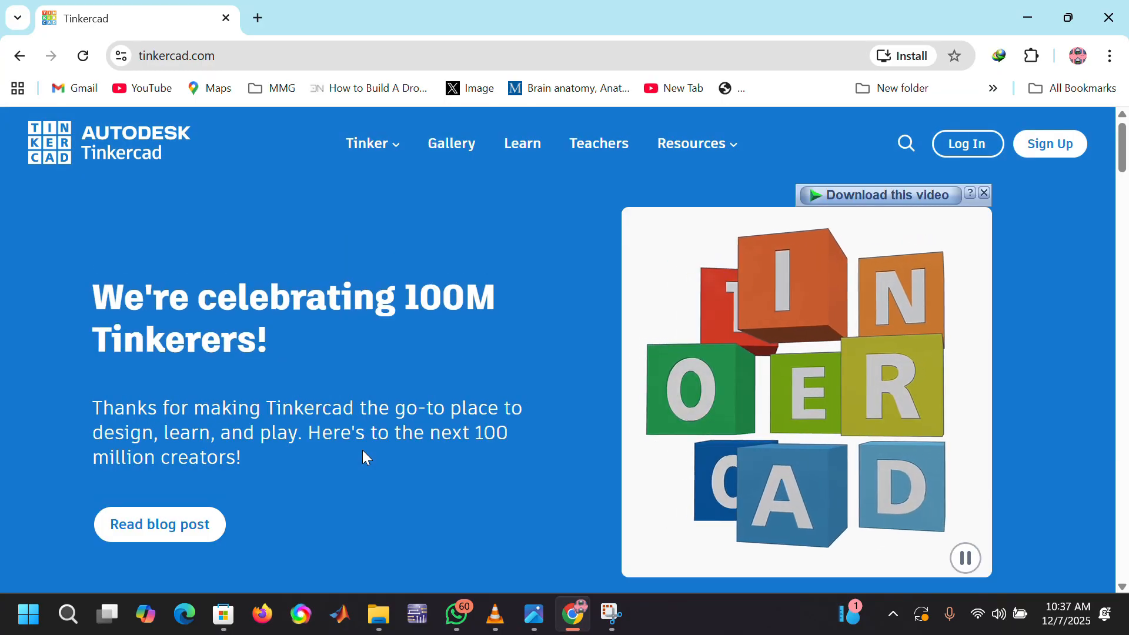
Step: Log in to Tinkercad as a personal account holder by signing in with the first listed Google account
scroll(362, 451, "down", 1)
scroll(362, 450, "up", 1)
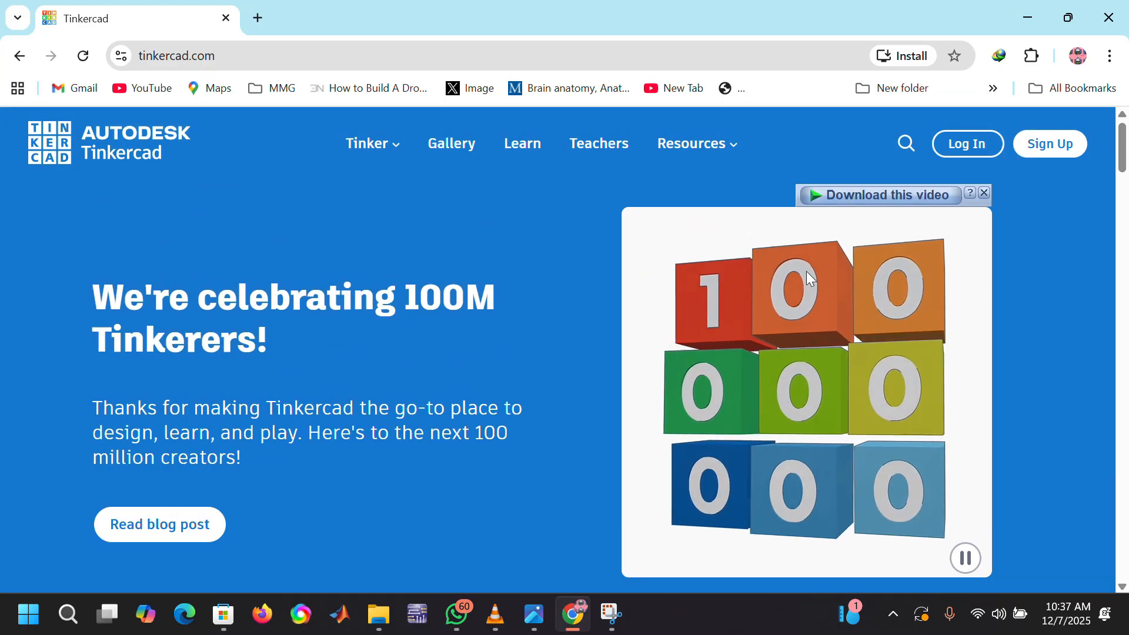
left_click(960, 147)
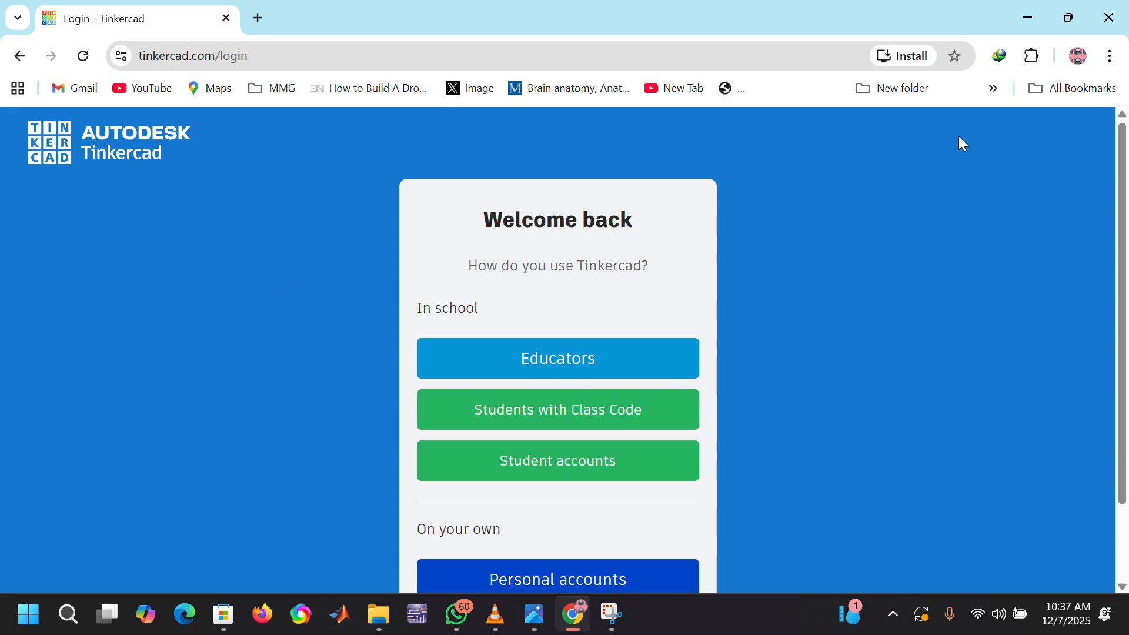
scroll(613, 359, "down", 2)
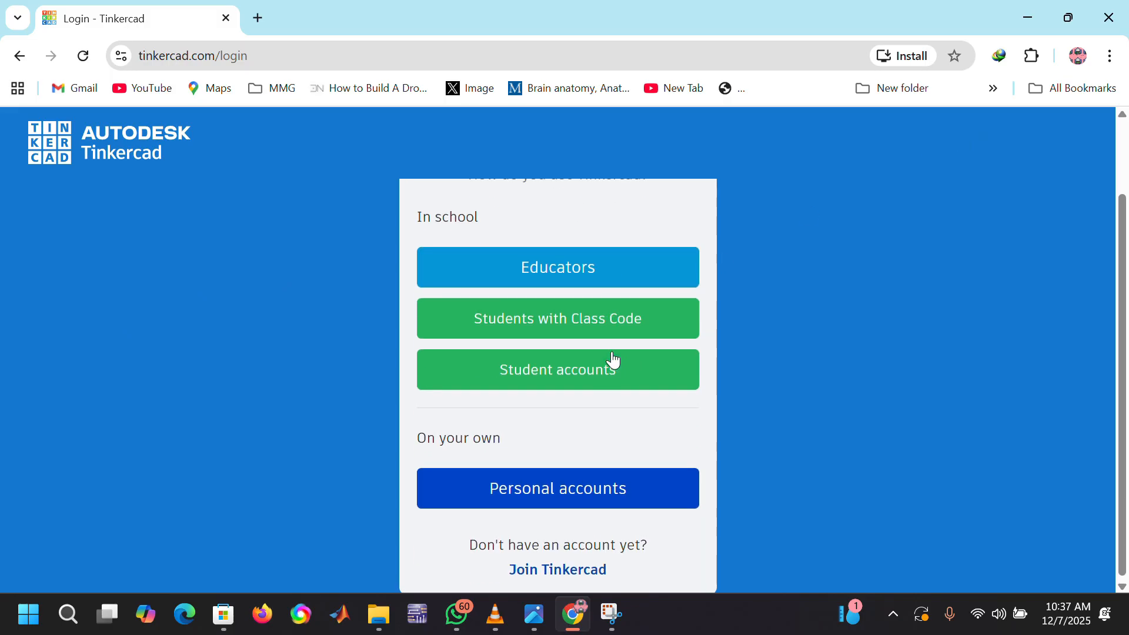
scroll(613, 360, "up", 1)
scroll(612, 365, "down", 1)
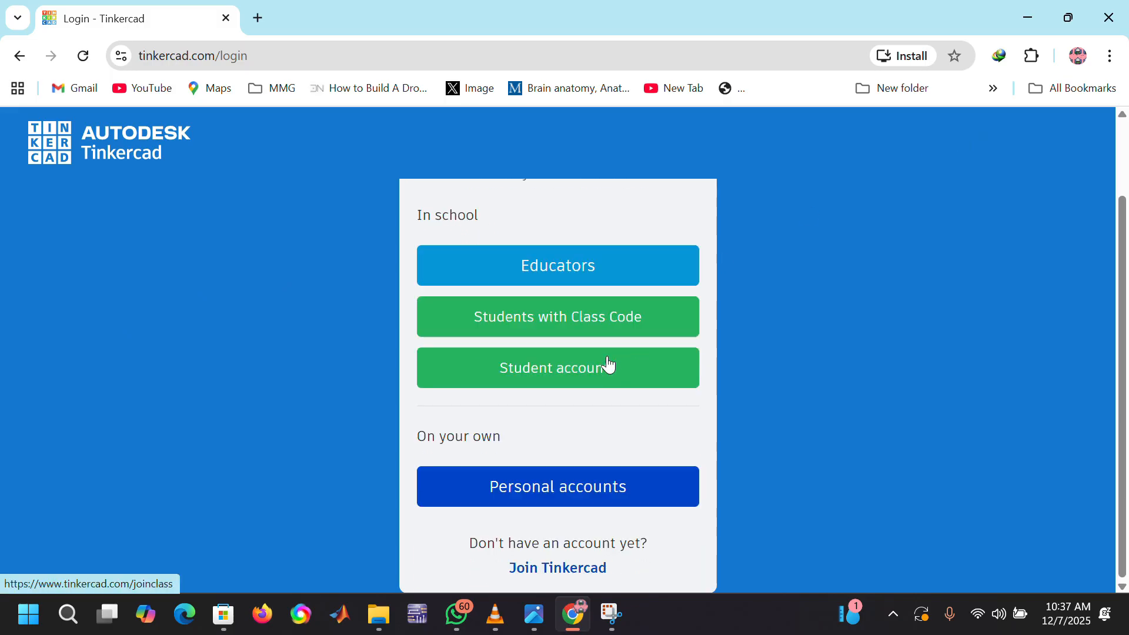
left_click(574, 490)
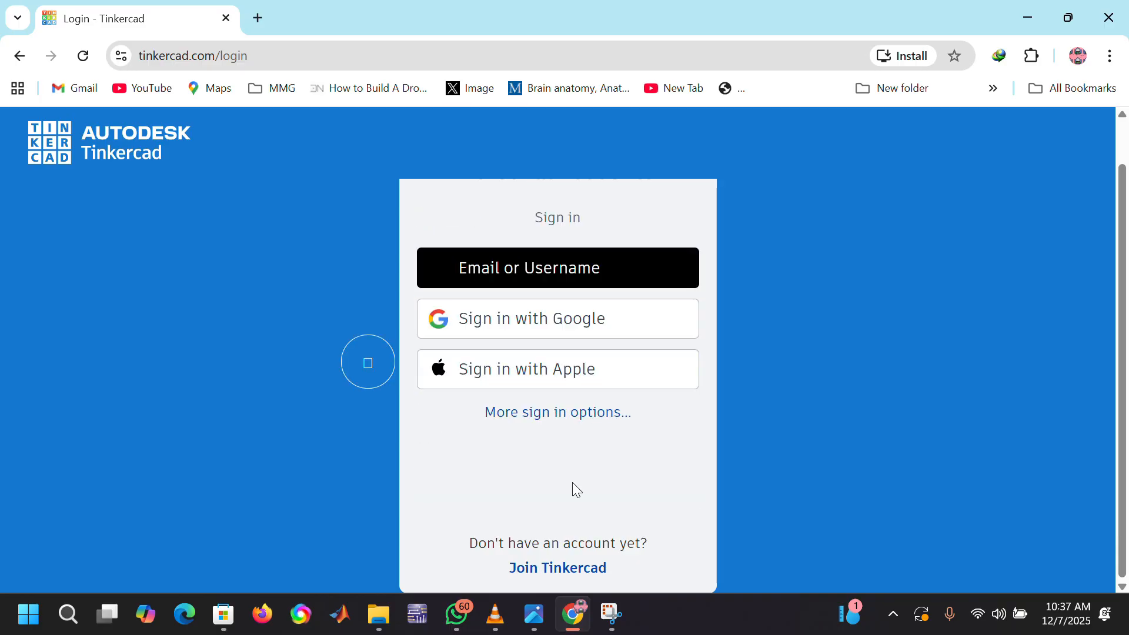
left_click(527, 324)
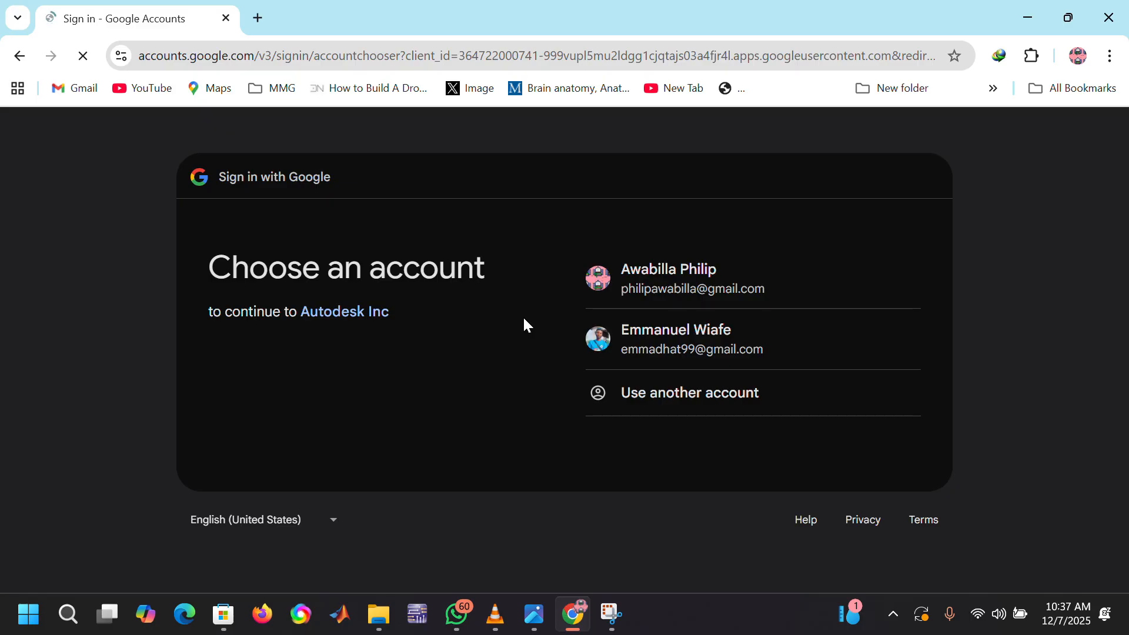
left_click(676, 286)
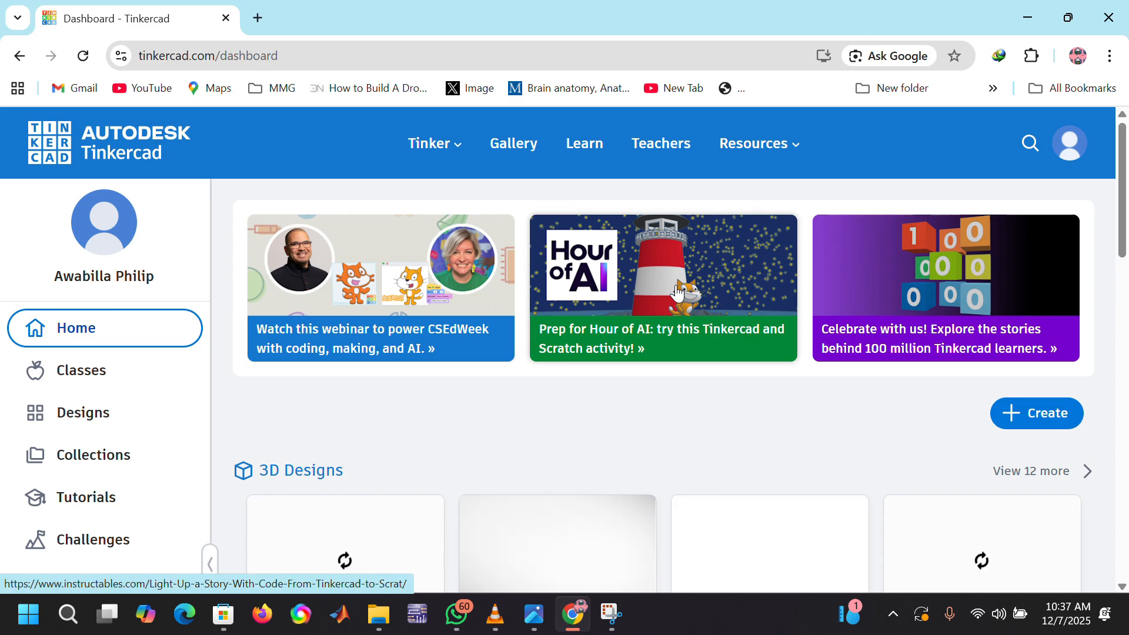
Step: Create a new Circuits design from the dashboard and dismiss the micro:bit component notice
scroll(517, 414, "down", 3)
scroll(517, 415, "down", 5)
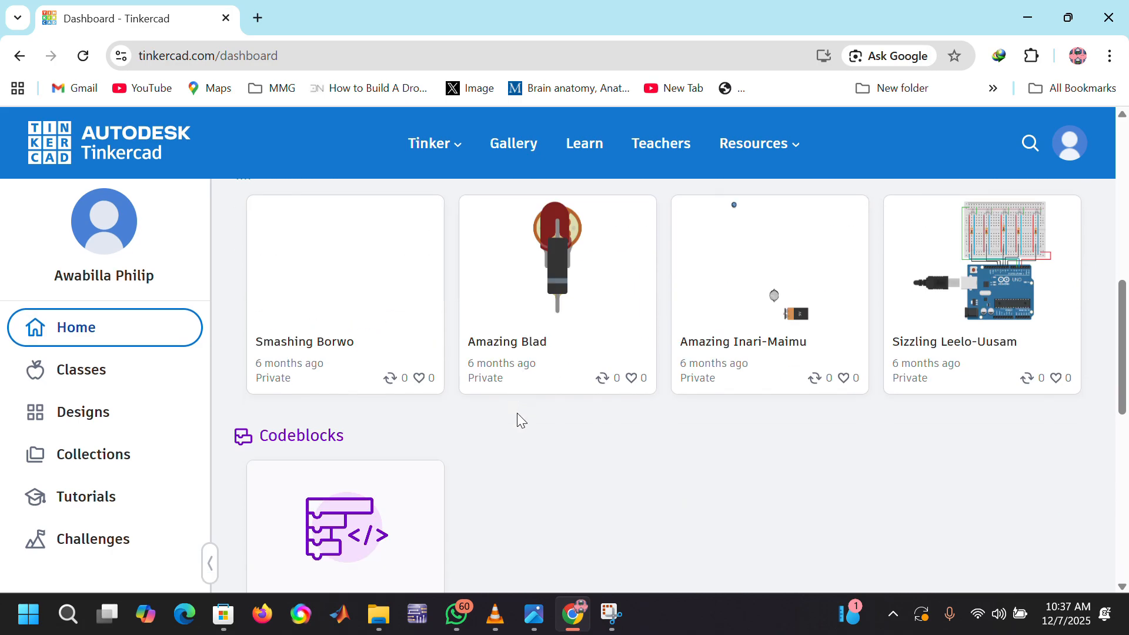
scroll(517, 413, "up", 8)
scroll(517, 412, "down", 5)
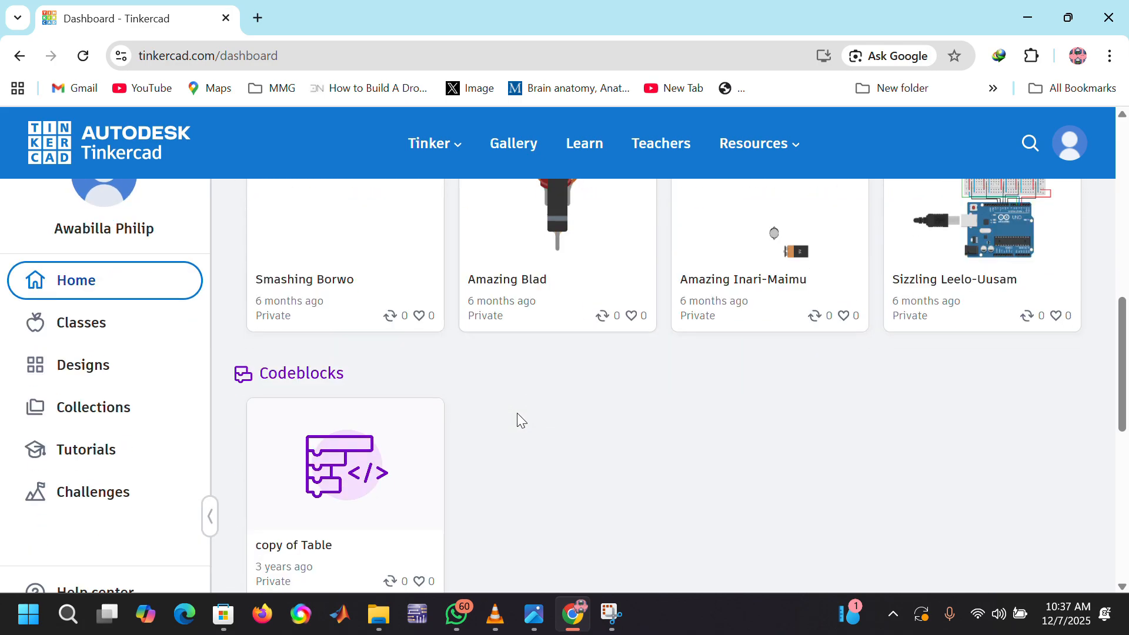
scroll(517, 417, "up", 5)
left_click(1039, 414)
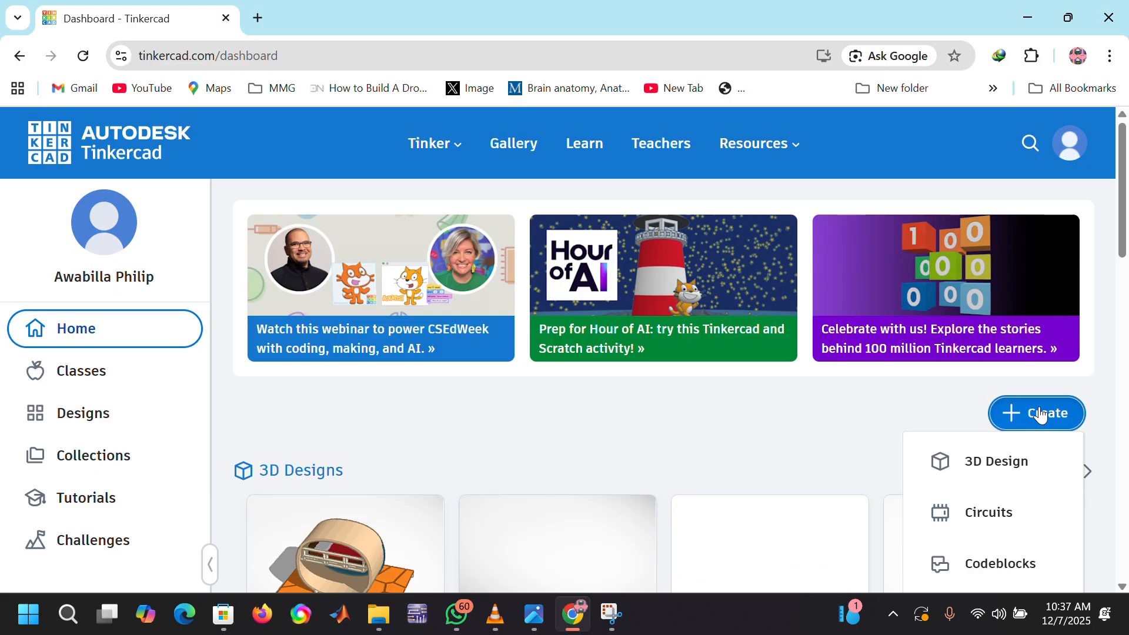
scroll(924, 451, "down", 3)
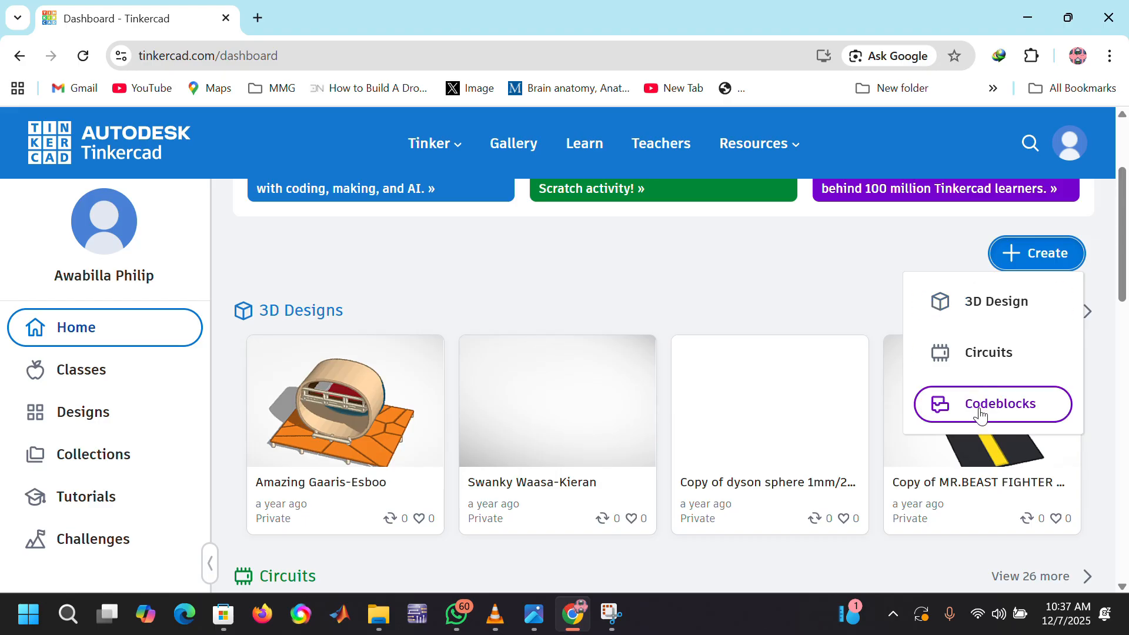
left_click(994, 354)
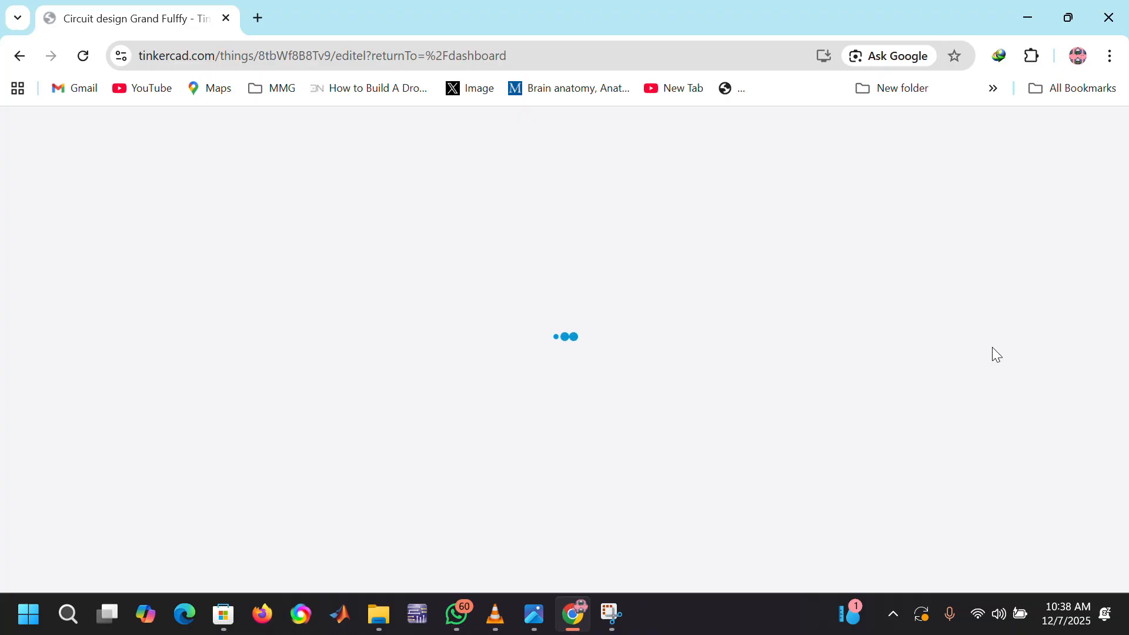
scroll(994, 353, "down", 5)
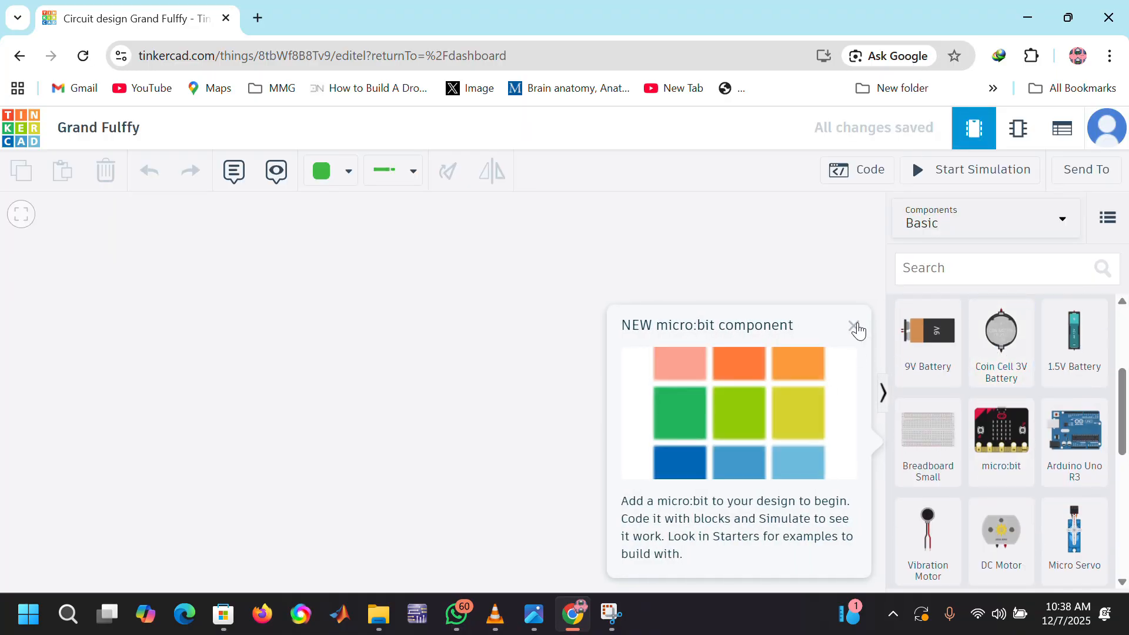
left_click(854, 327)
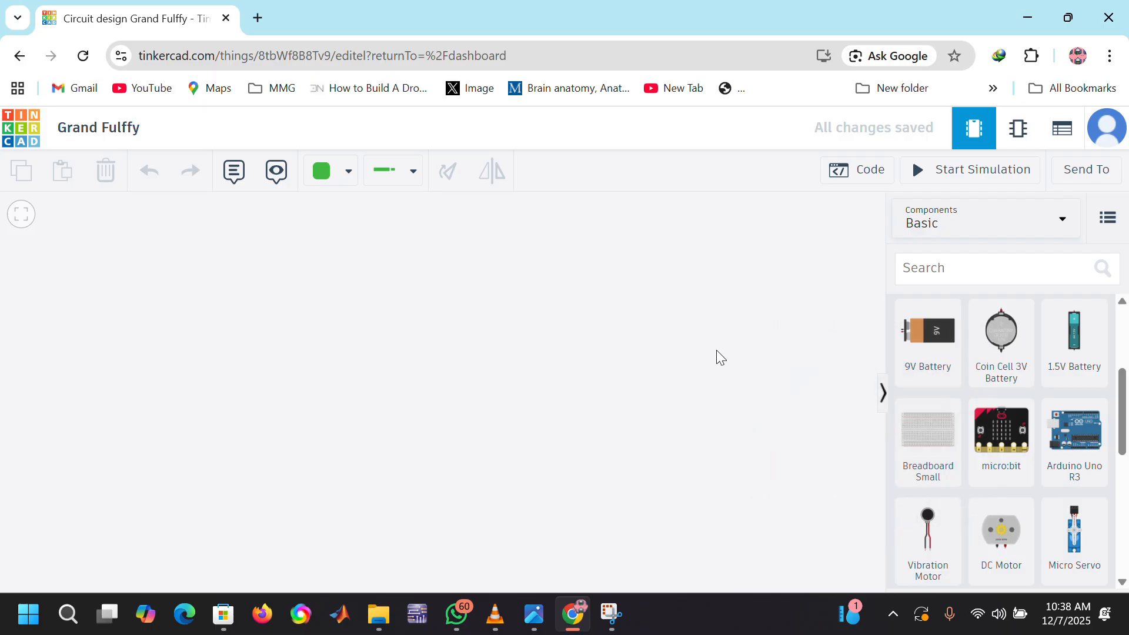
Step: Look through the Basic components, from the resistor and LED to the sensors and multimeter
scroll(986, 398, "down", 1)
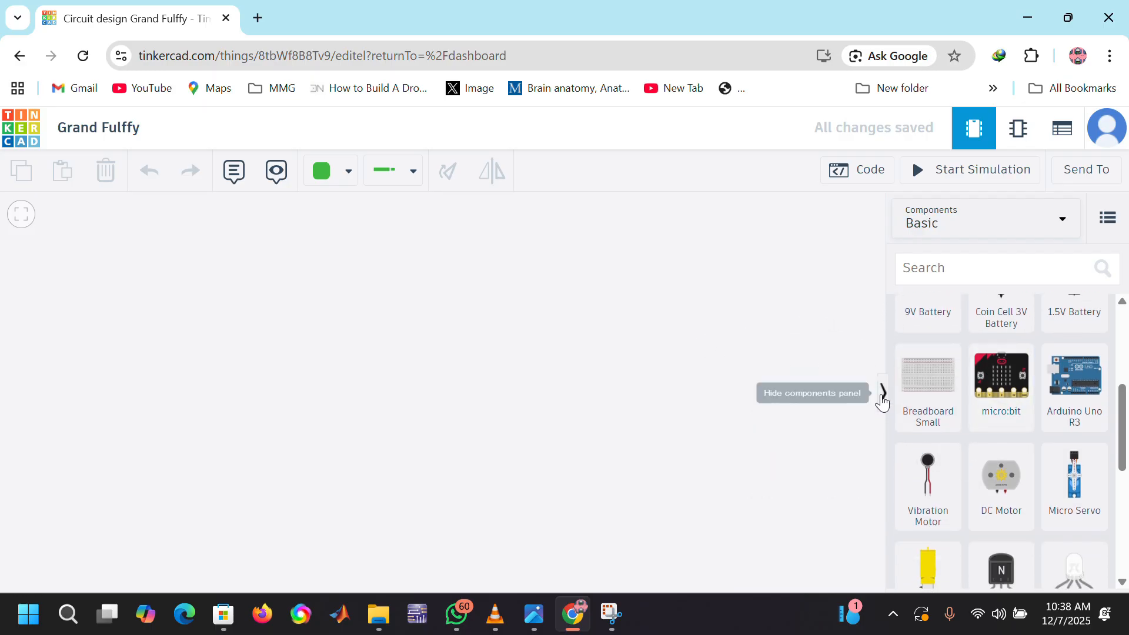
scroll(998, 406, "up", 2)
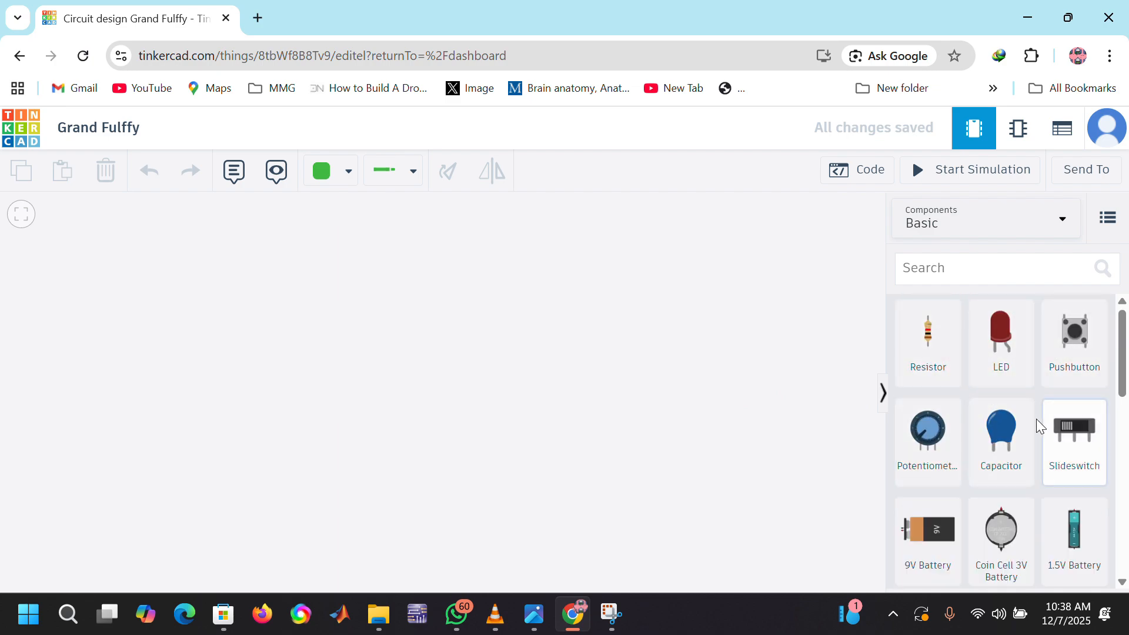
scroll(1033, 429, "down", 2)
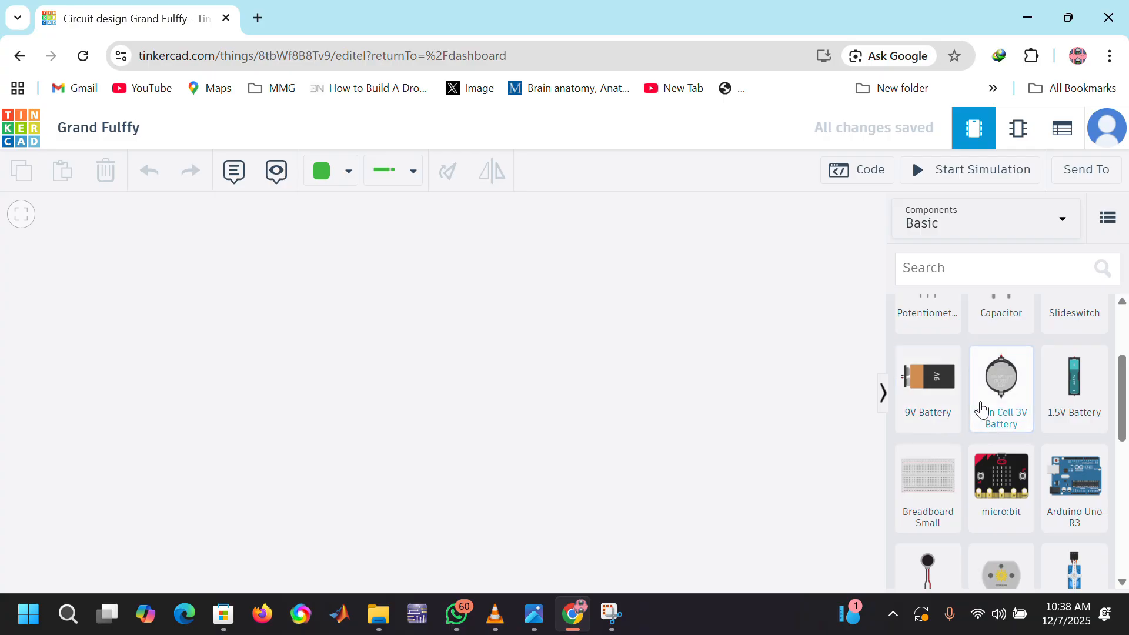
scroll(986, 441, "down", 1)
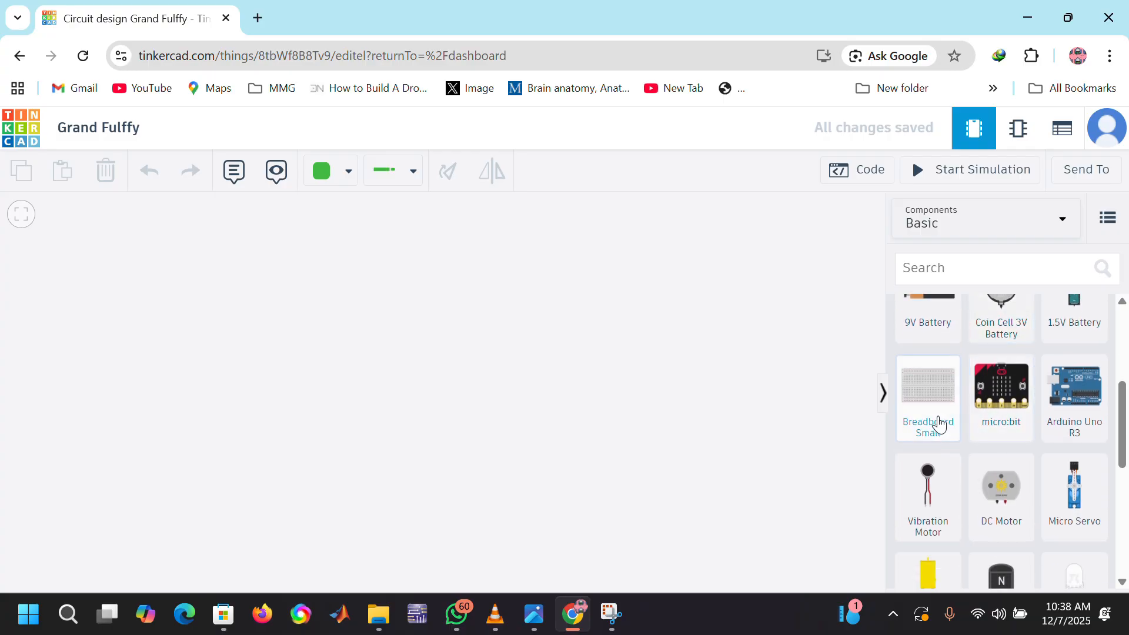
scroll(996, 455, "down", 1)
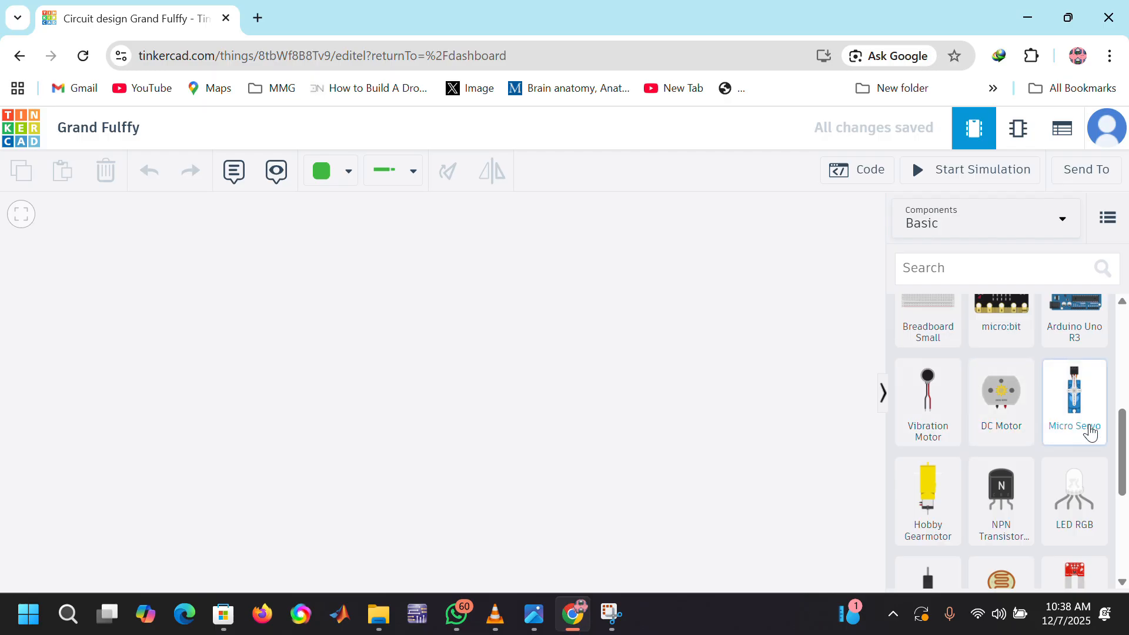
scroll(960, 467, "down", 1)
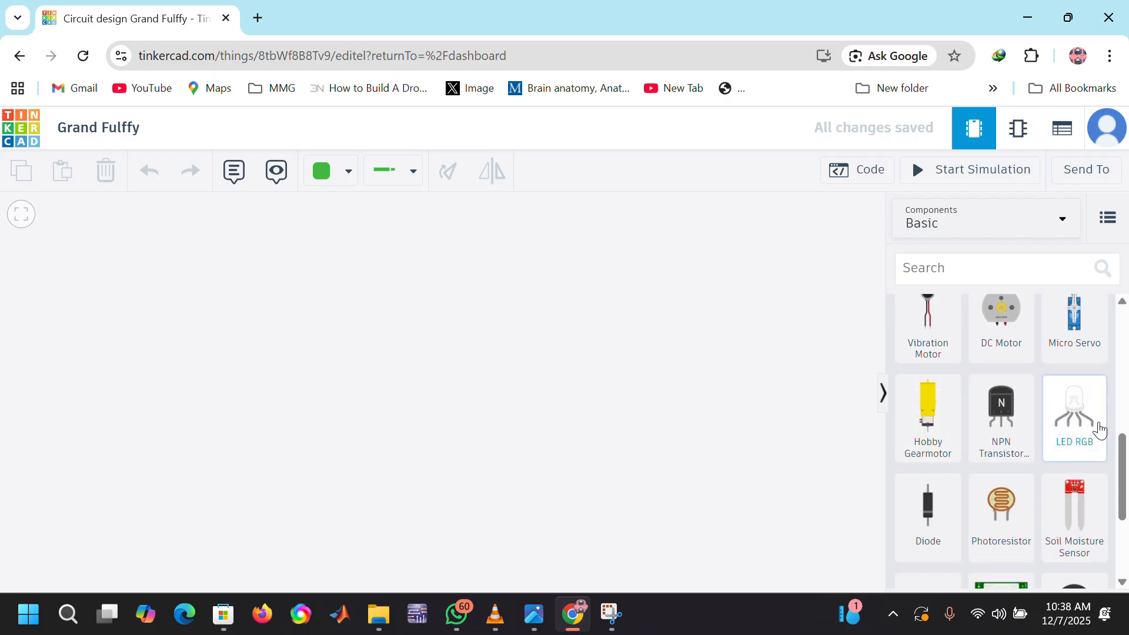
scroll(993, 464, "down", 2)
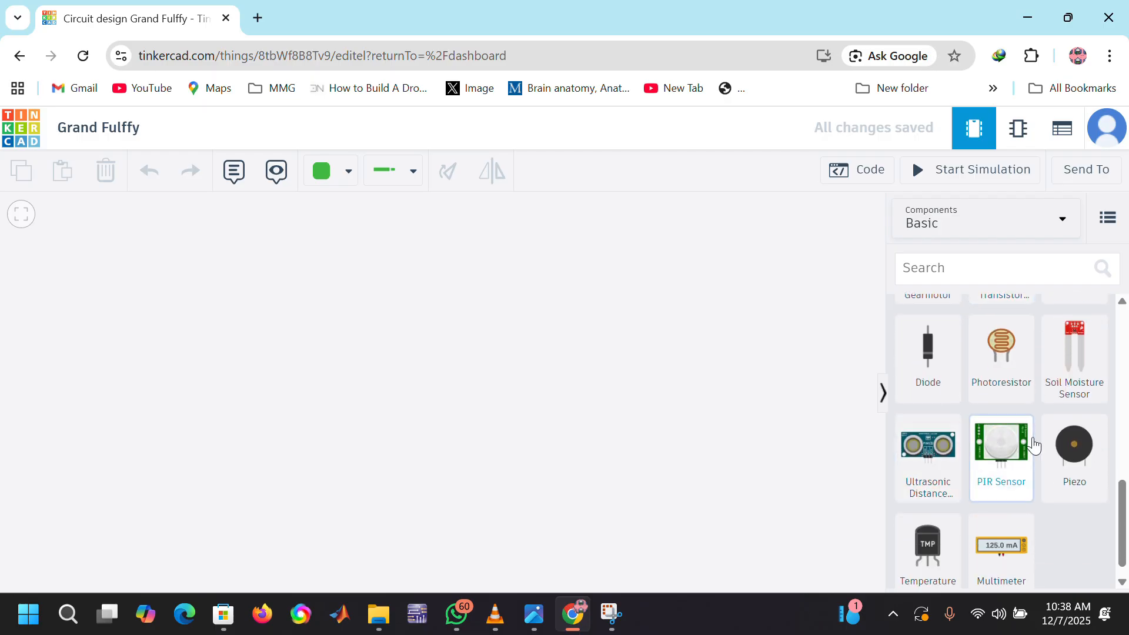
scroll(1013, 465, "down", 1)
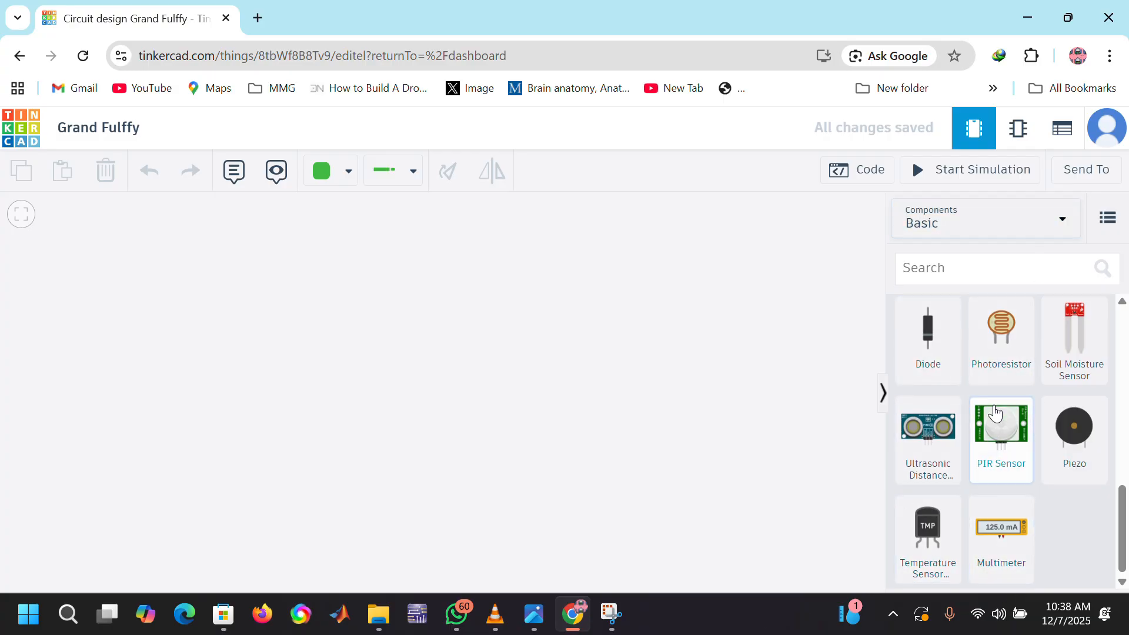
scroll(993, 414, "up", 5)
scroll(994, 414, "up", 3)
Step: Search the component library for "resistor", review the matching parts, and clear the search
left_click(968, 270)
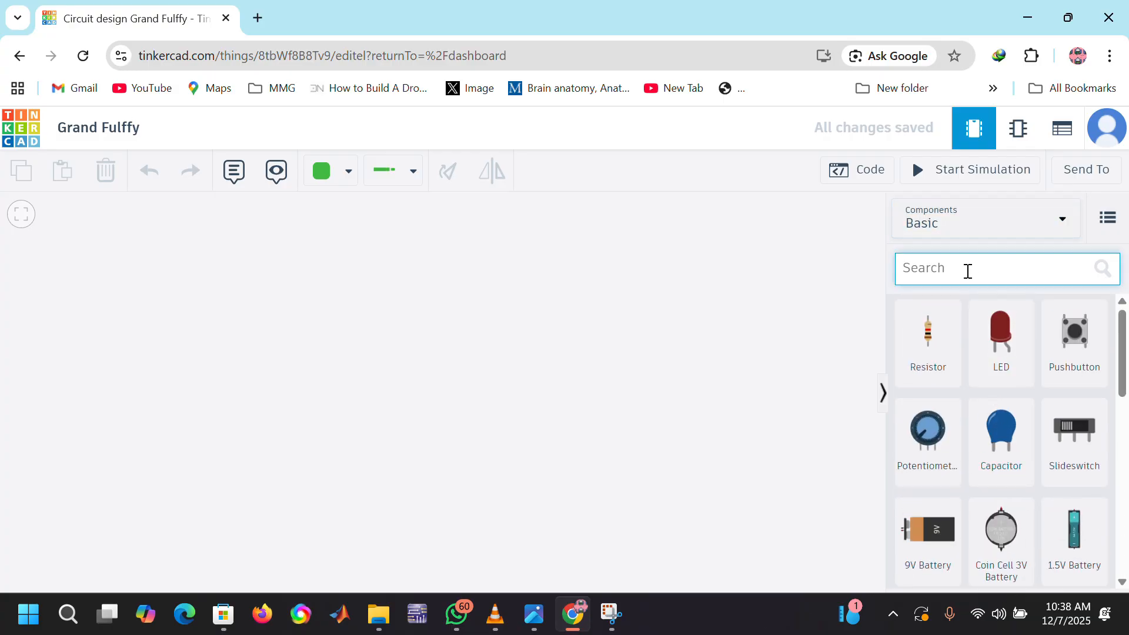
type("resis")
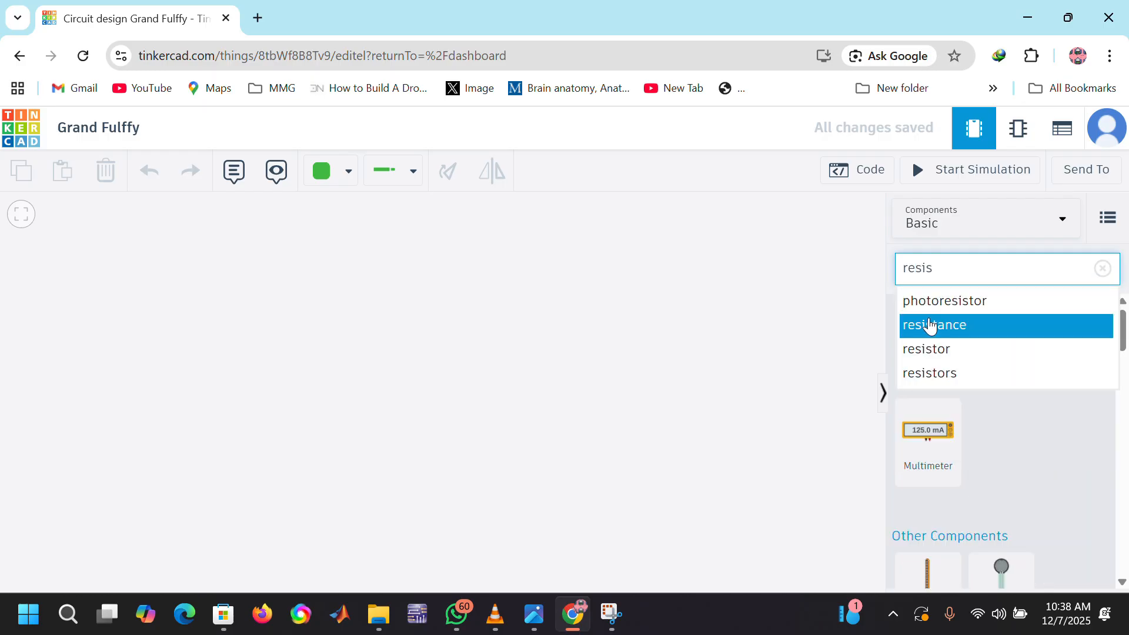
left_click(934, 353)
scroll(907, 434, "down", 2)
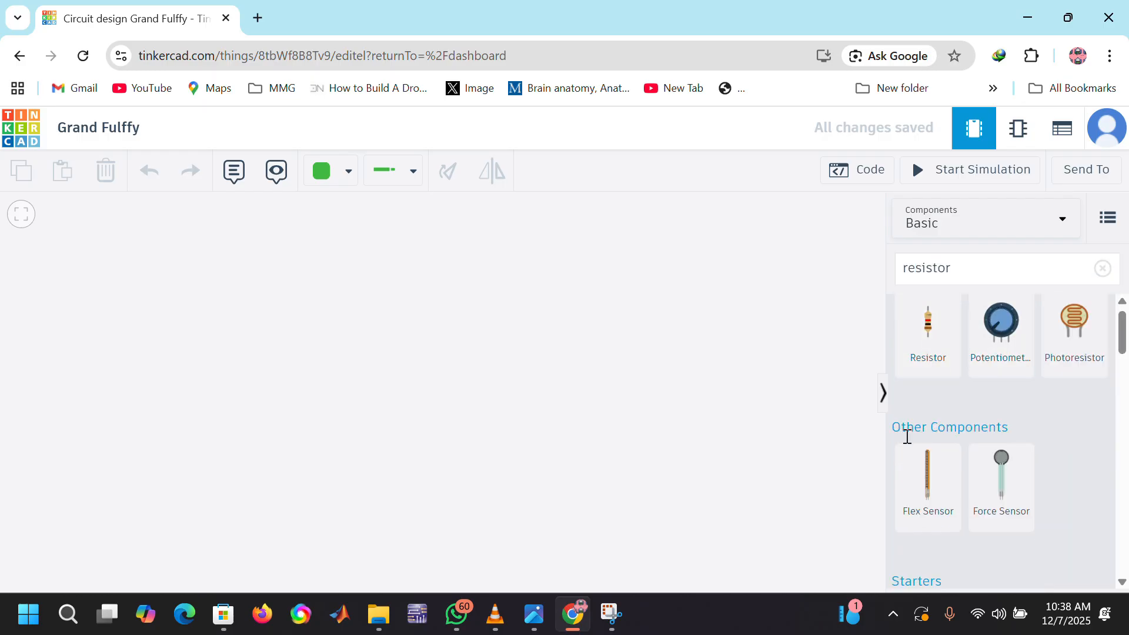
scroll(907, 435, "up", 2)
scroll(907, 435, "down", 2)
scroll(907, 435, "up", 2)
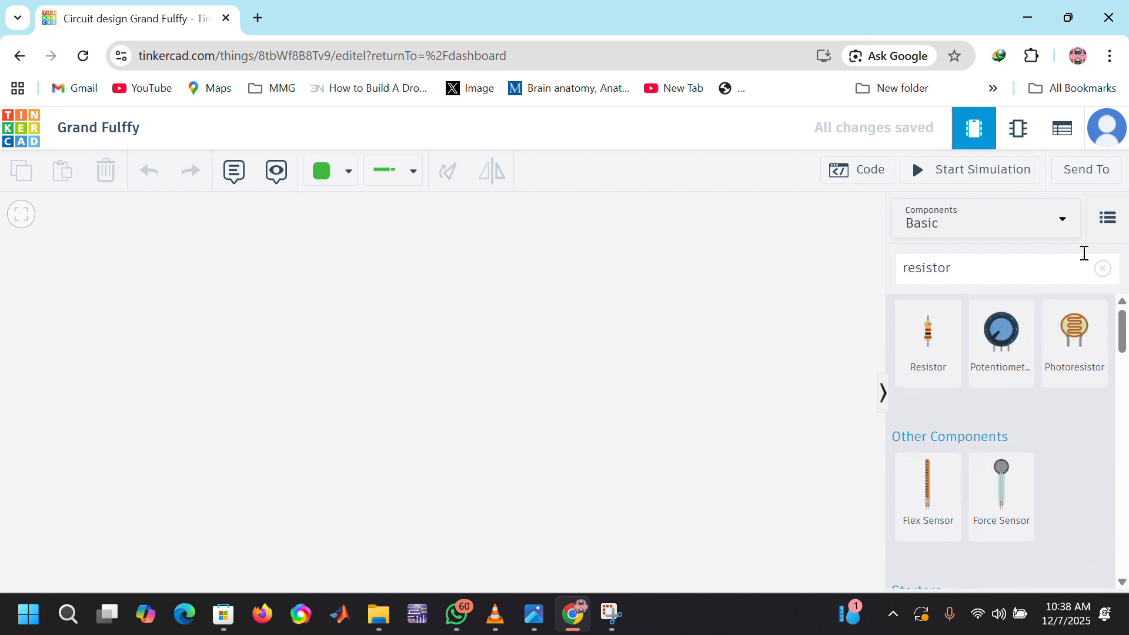
left_click(1103, 269)
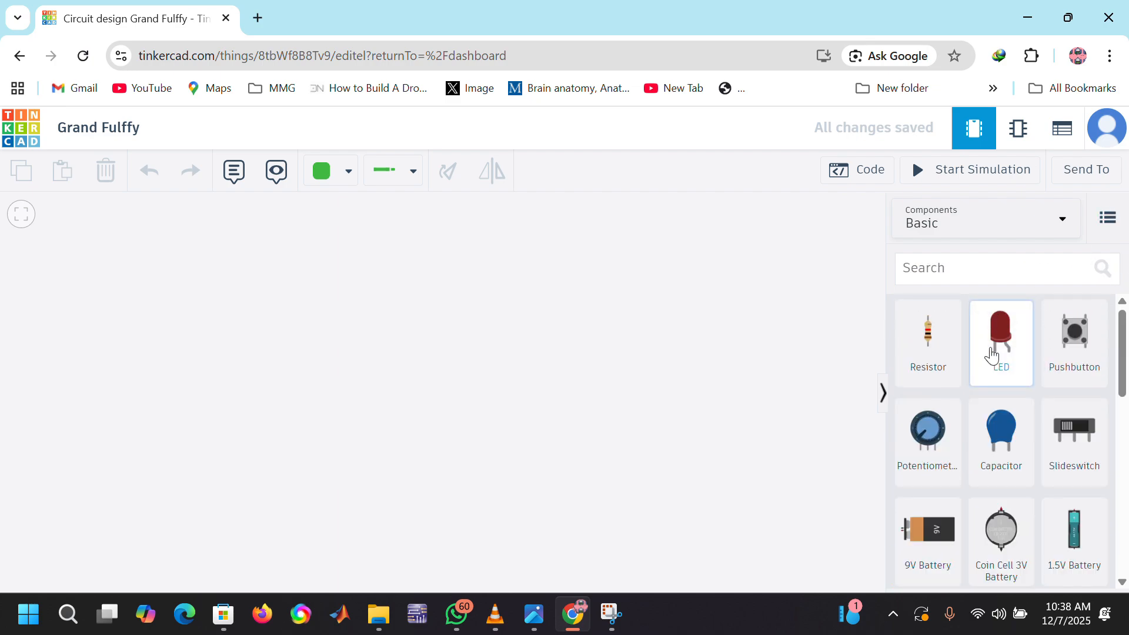
Step: Place an LED and a 9V battery on the workplane, with the LED centred above the battery's terminals
left_click_drag(996, 353, 371, 277)
left_click(539, 333)
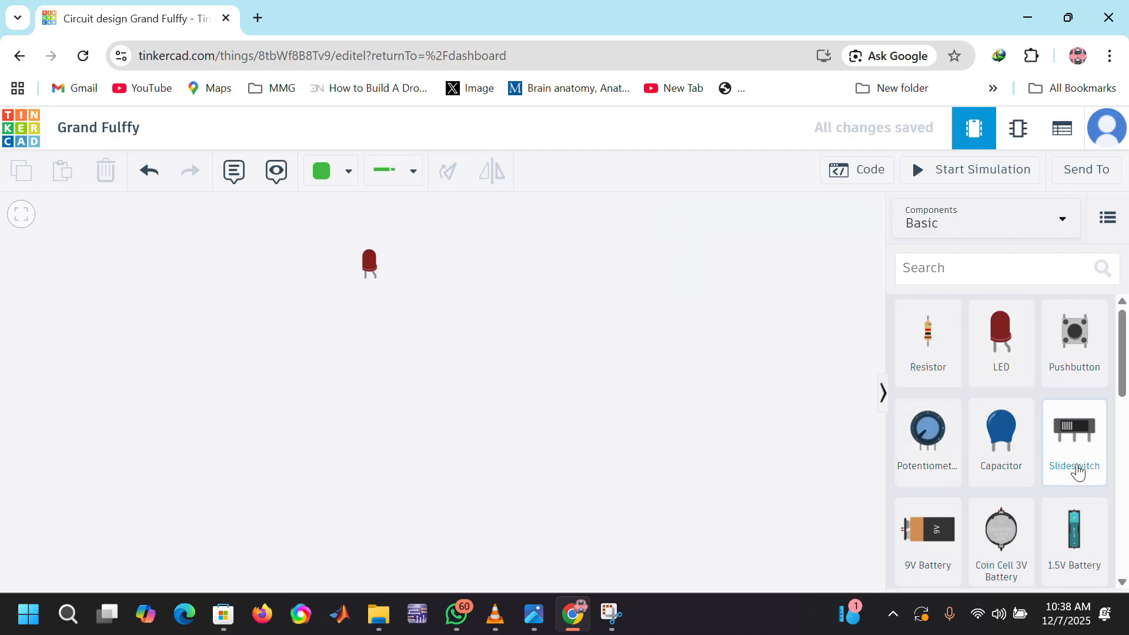
scroll(1078, 471, "down", 3)
left_click_drag(928, 385, 388, 447)
left_click_drag(370, 263, 391, 244)
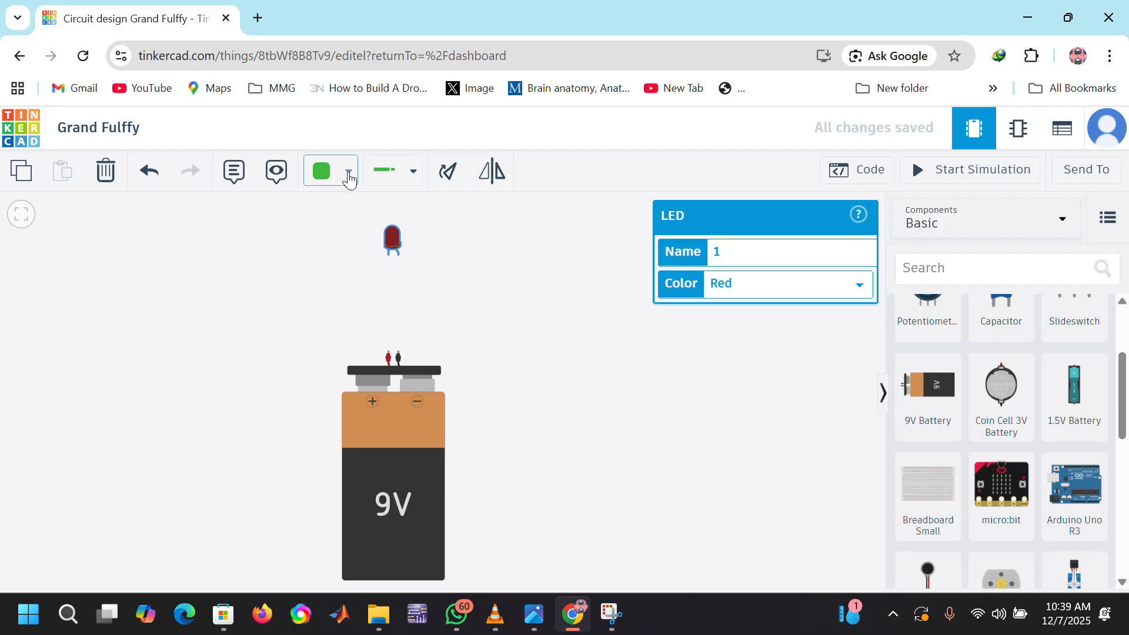
Step: Set the wire color to Red
left_click(348, 171)
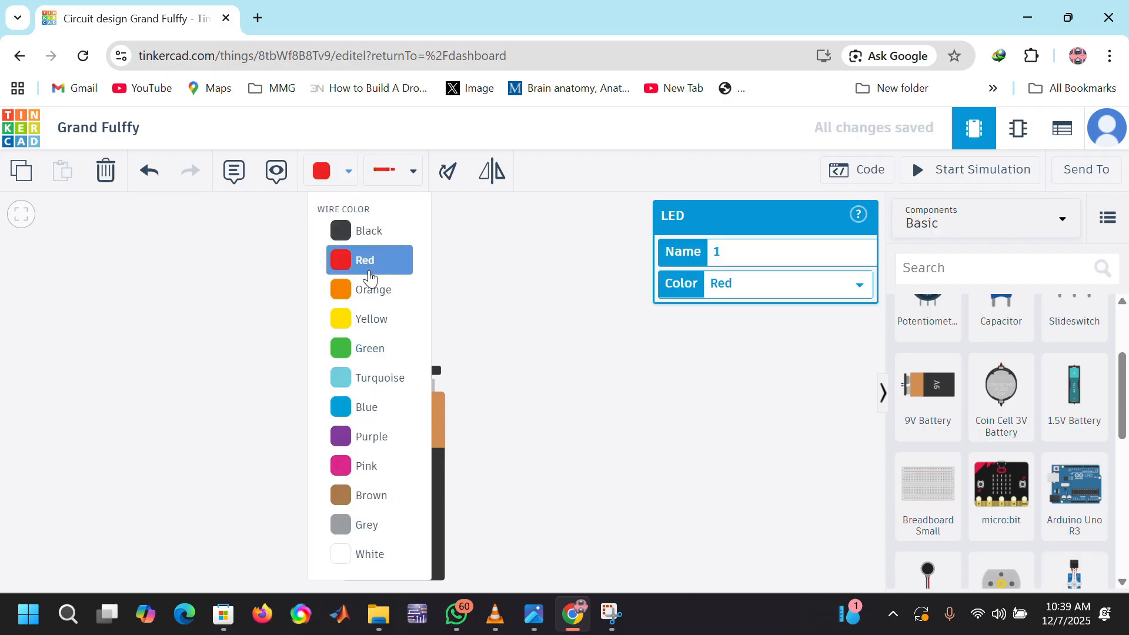
left_click(370, 270)
Step: Add a resistor vertically between the LED and the battery, with its upper end on the LED's right leg
scroll(1018, 351, "up", 2)
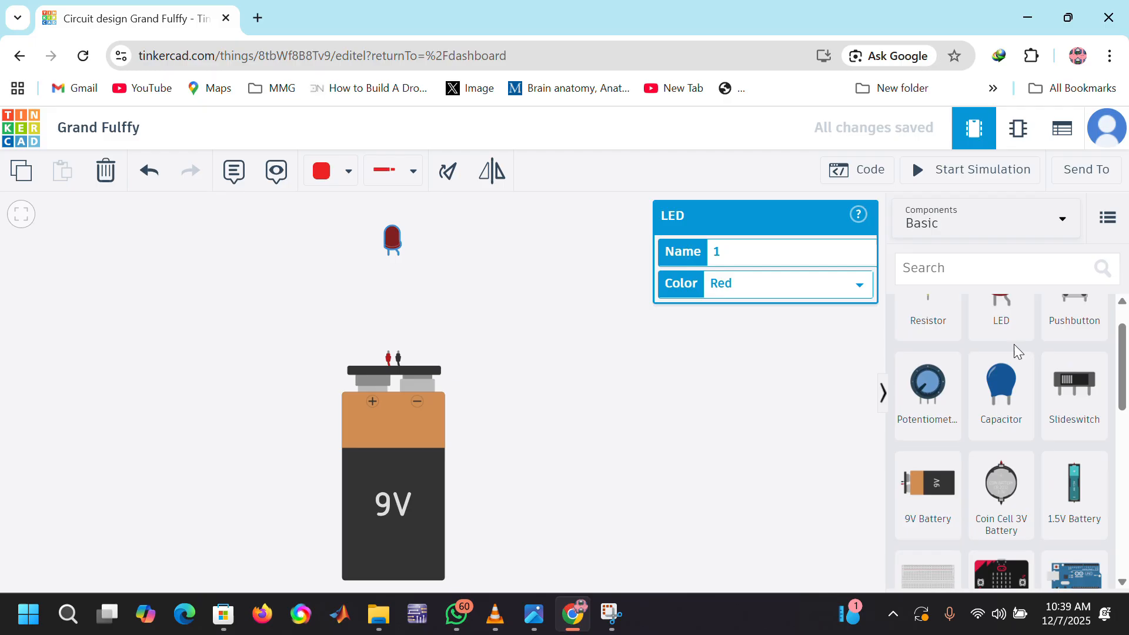
left_click(778, 385)
left_click_drag(903, 318, 398, 286)
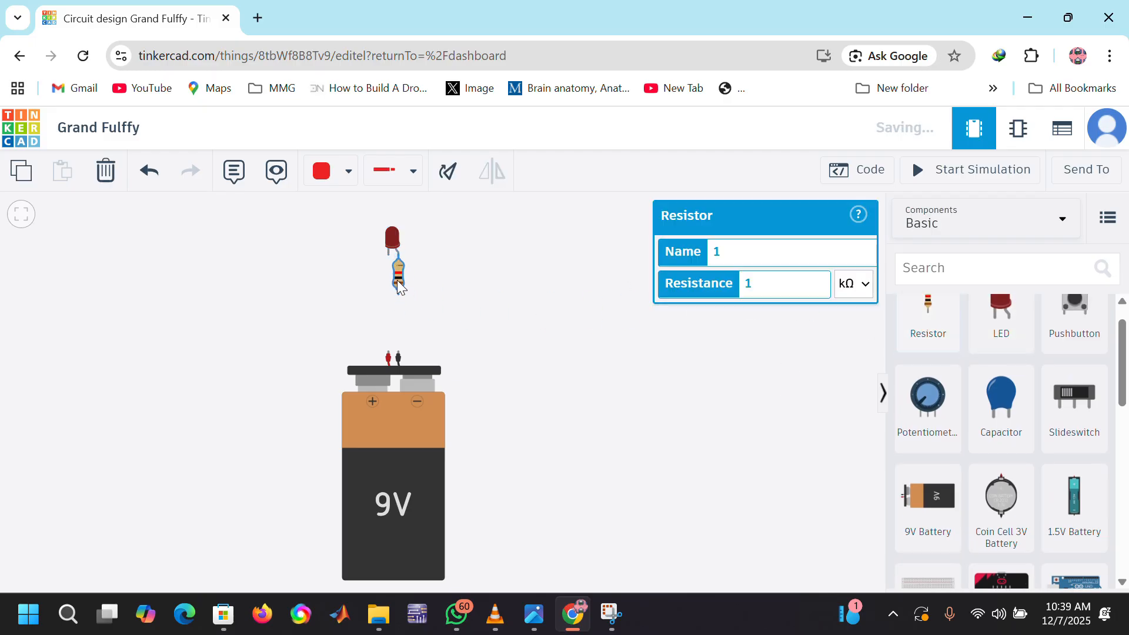
Step: Mirror the 9V battery horizontally so its positive terminal sits under the resistor
left_click(393, 419)
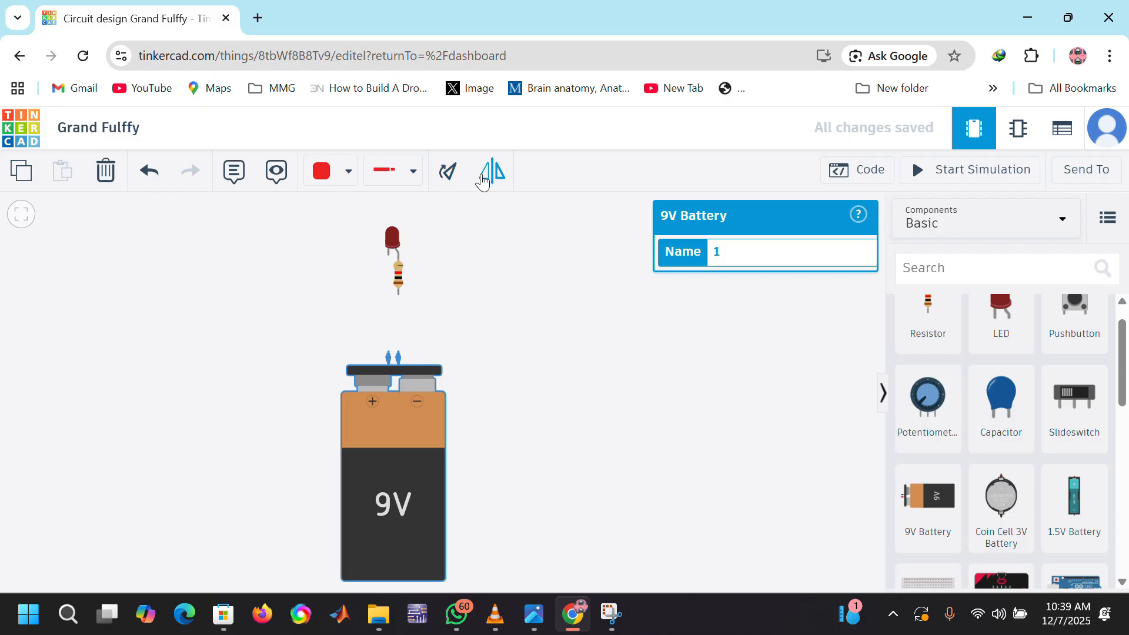
left_click(493, 176)
left_click(559, 316)
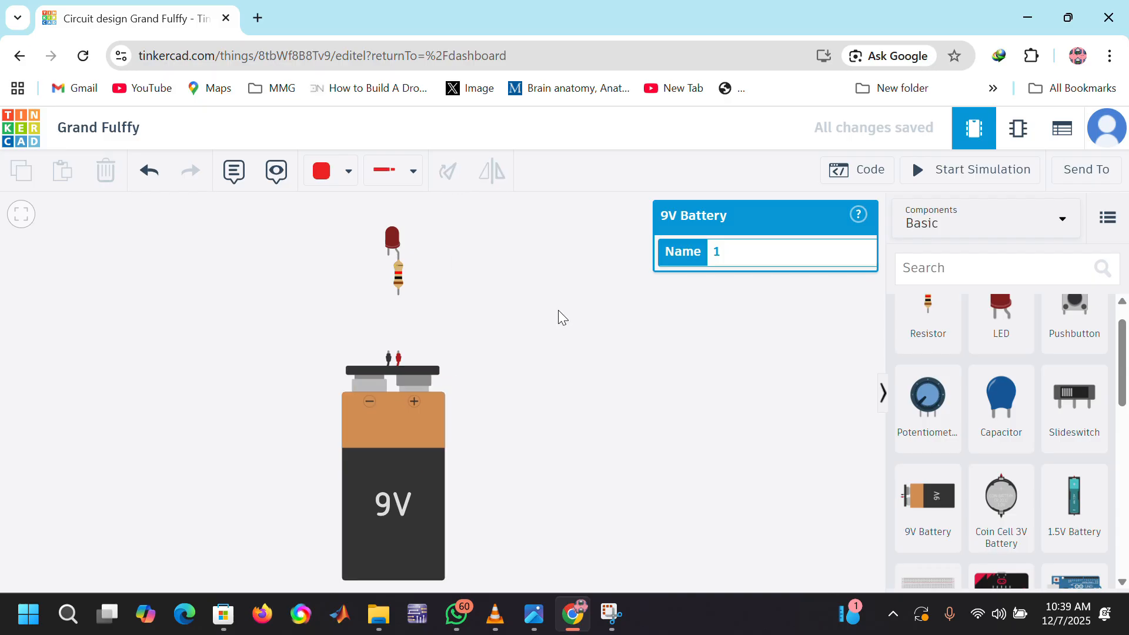
Step: Set the resistor's resistance to 220 Ω
left_click(399, 293)
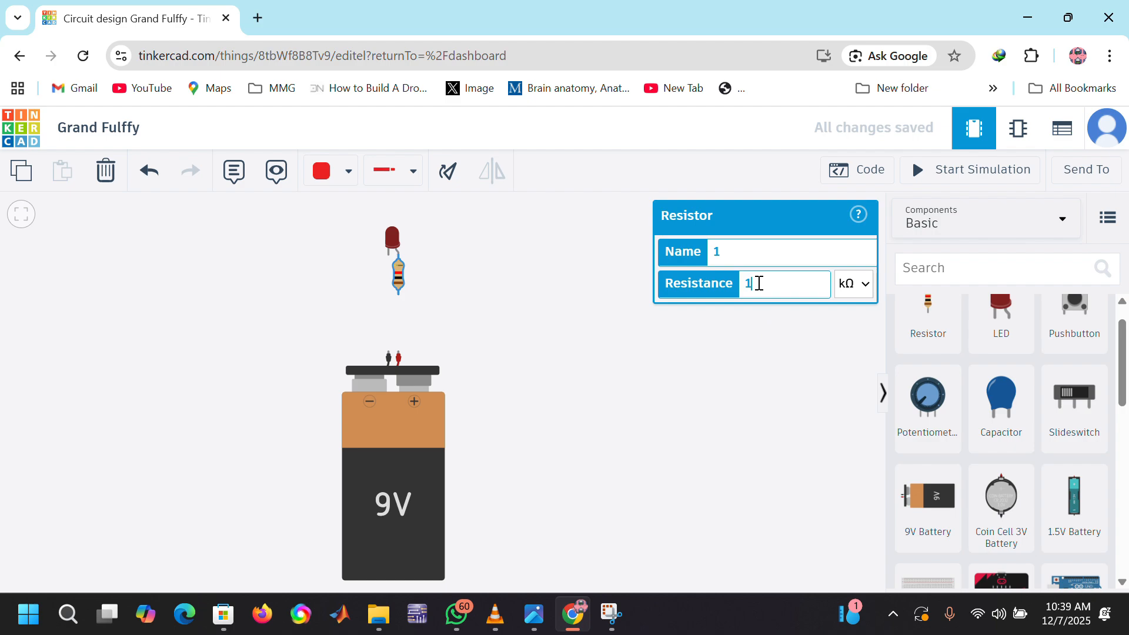
left_click(856, 283)
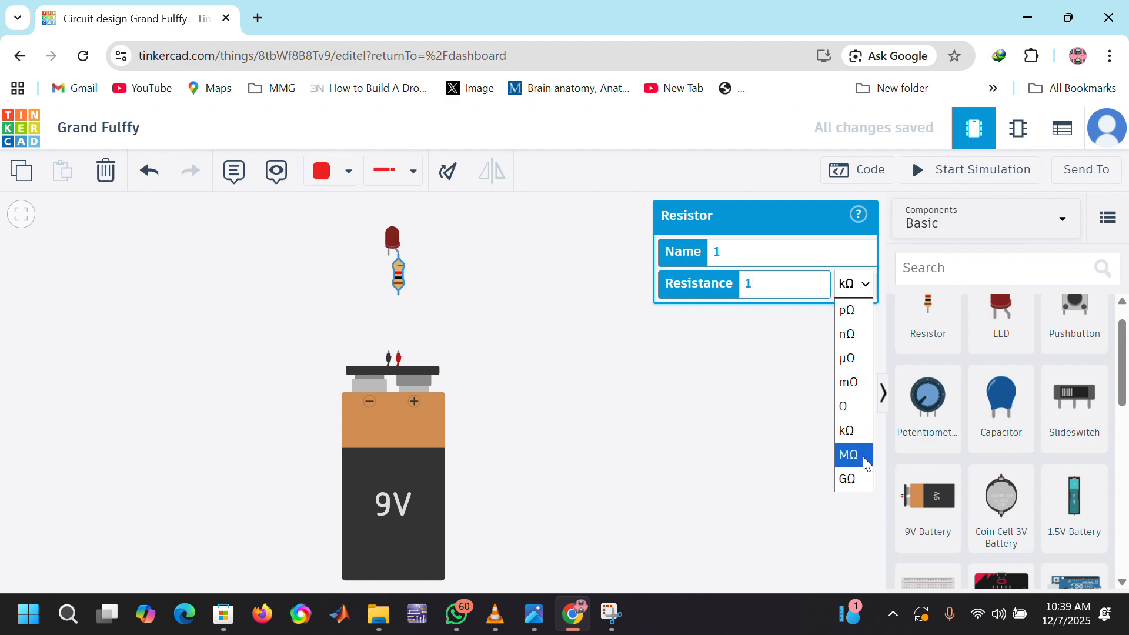
left_click(847, 408)
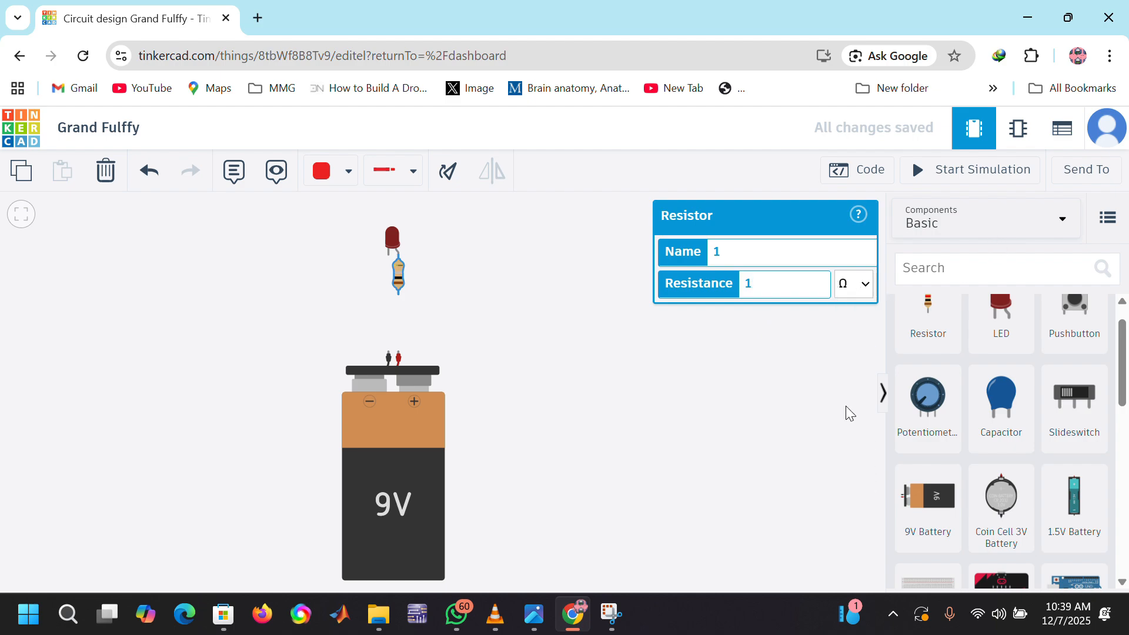
left_click(760, 290)
Step: Wire the resistor's lower end to the battery's positive terminal and the LED's cathode to the negative terminal
left_click(398, 294)
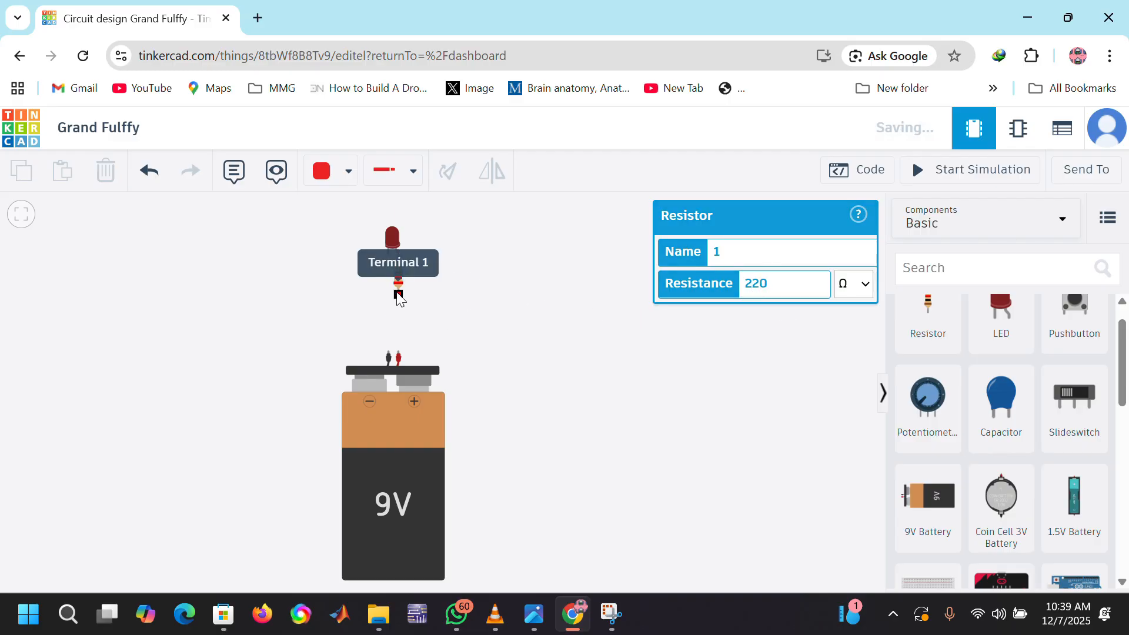
left_click(399, 353)
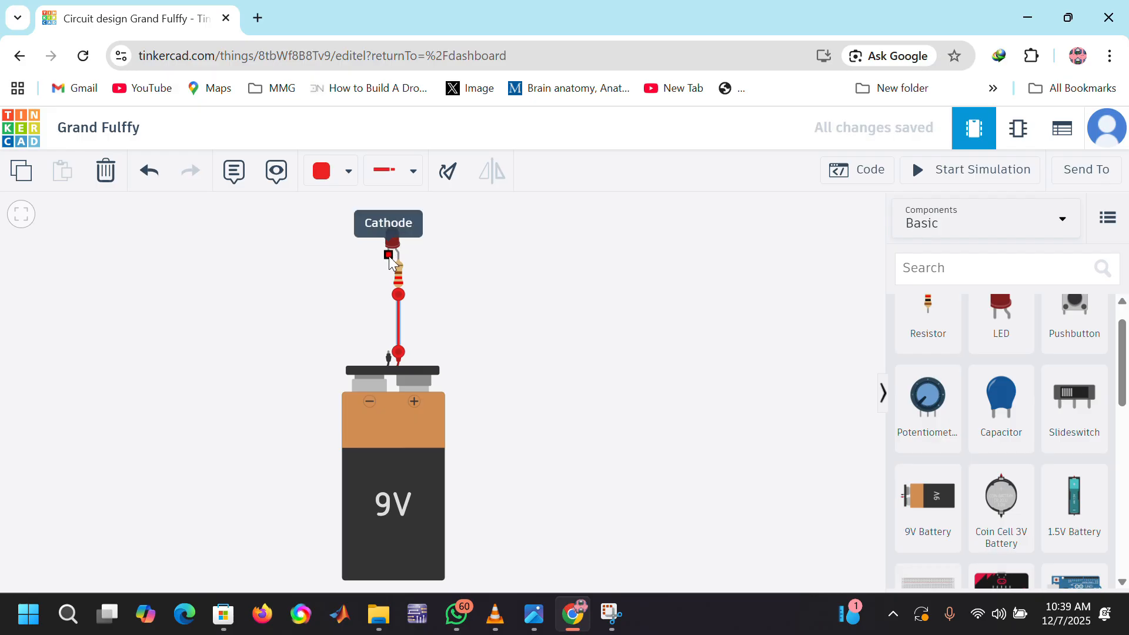
left_click(388, 251)
left_click(388, 353)
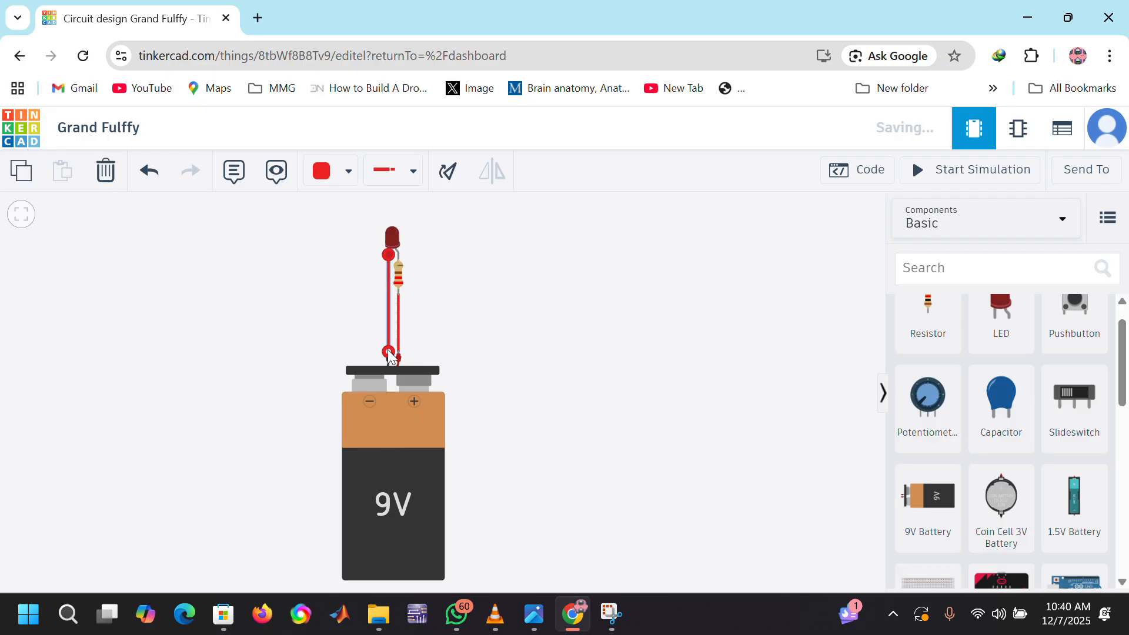
Step: Simulate the circuit, read the warning shown on the LED, and stop the simulation
left_click(941, 180)
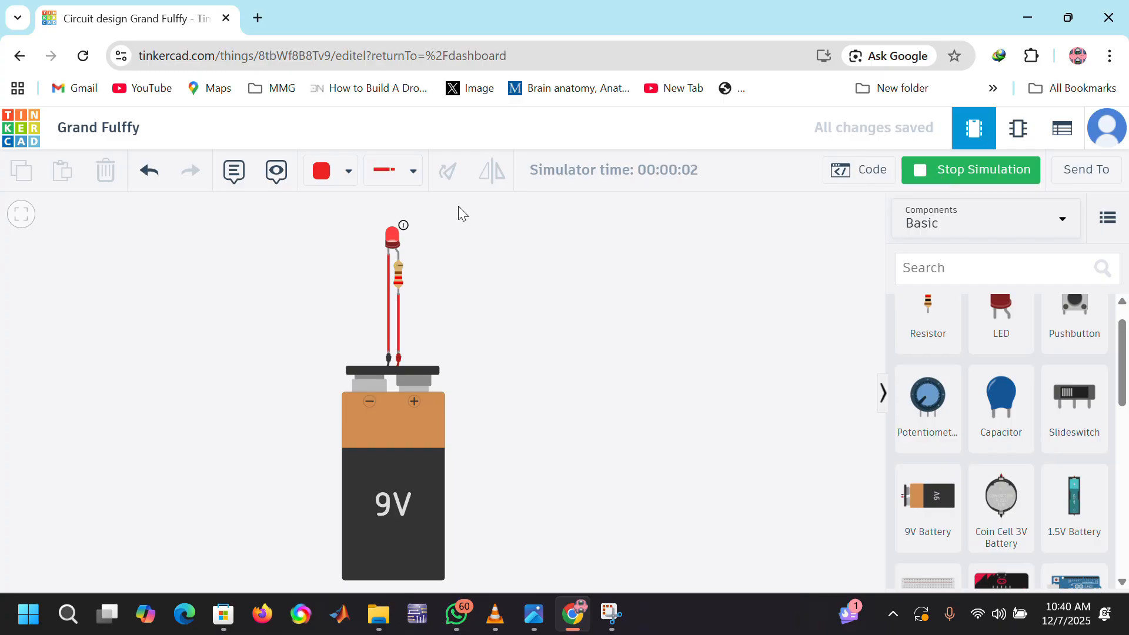
mouse_move(407, 227)
left_click(944, 175)
left_click(944, 175)
left_click(348, 171)
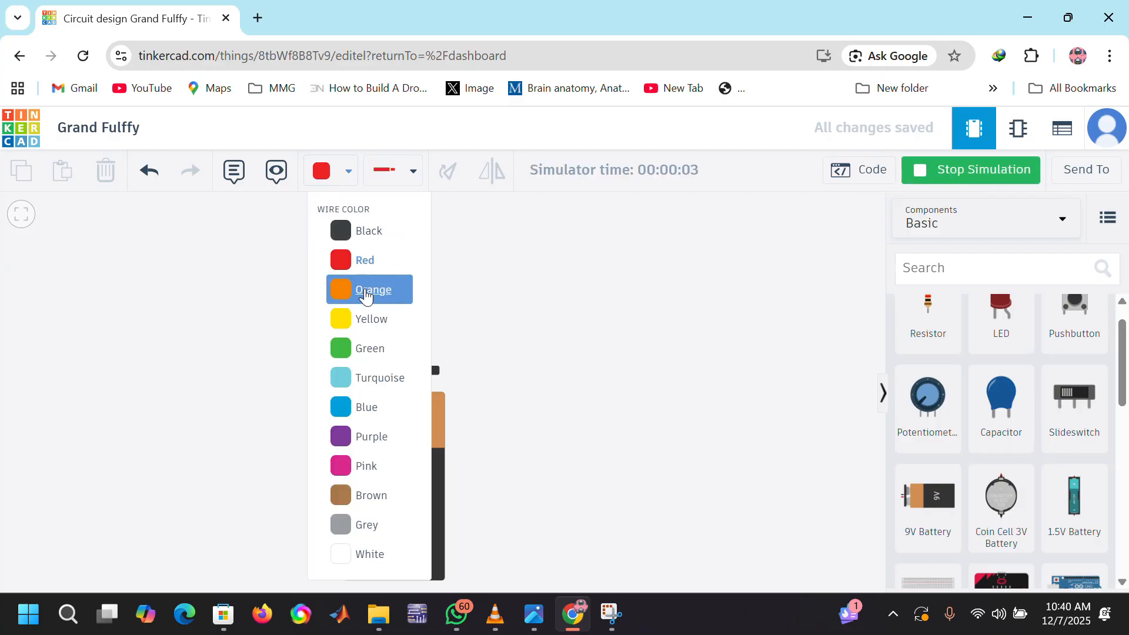
left_click(367, 288)
left_click(391, 235)
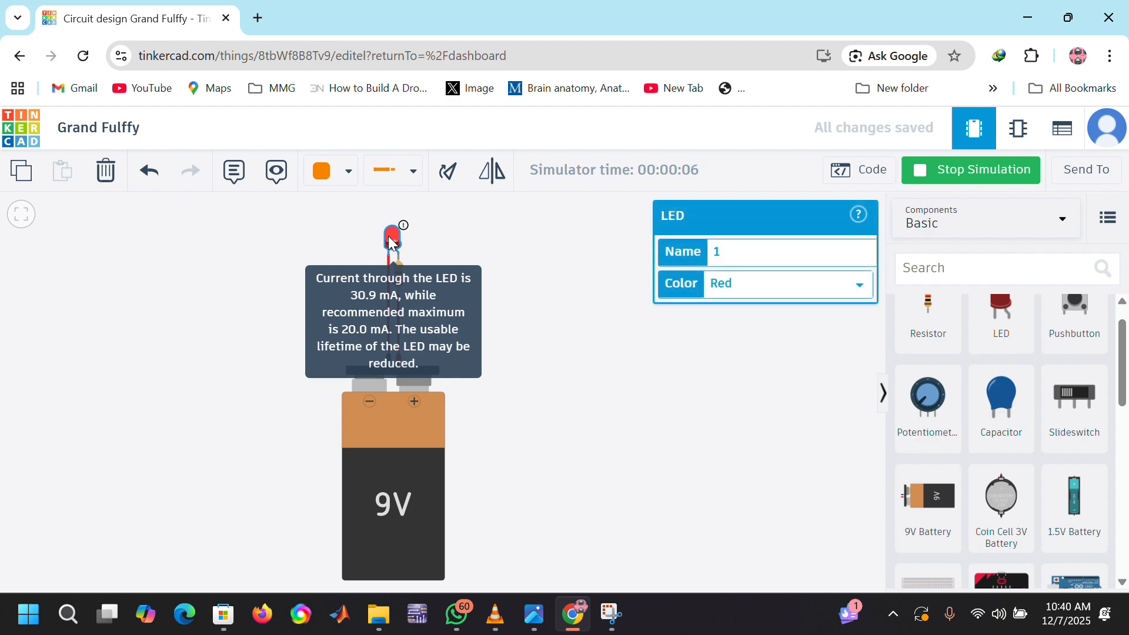
left_click(976, 172)
left_click(976, 173)
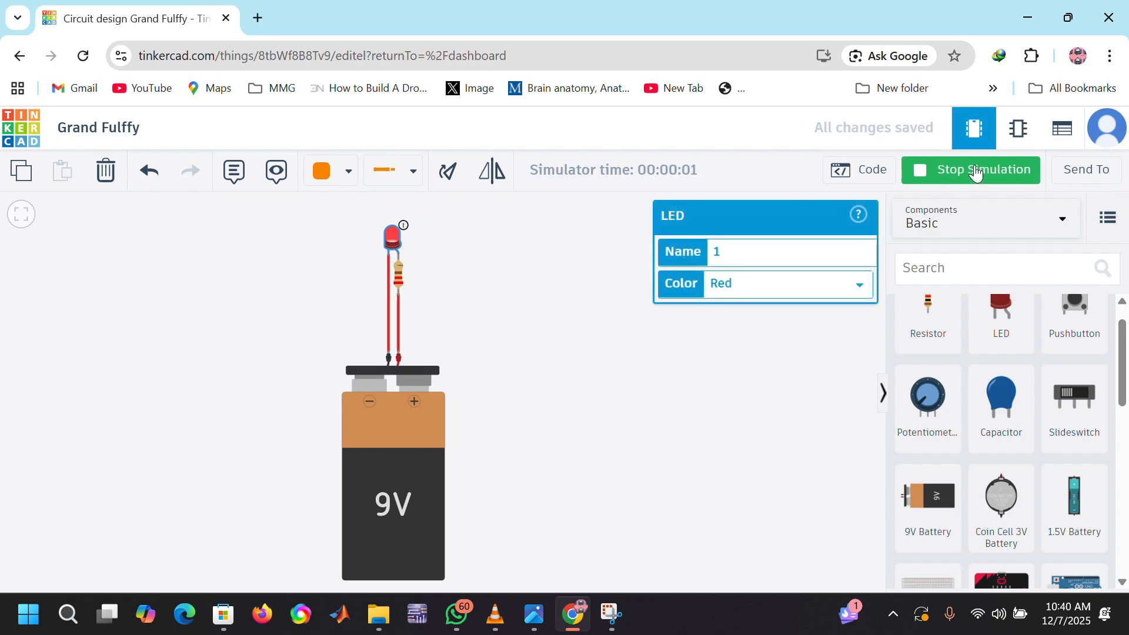
left_click(975, 173)
Step: Set the wire color to Turquoise and deselect the LED
left_click(348, 171)
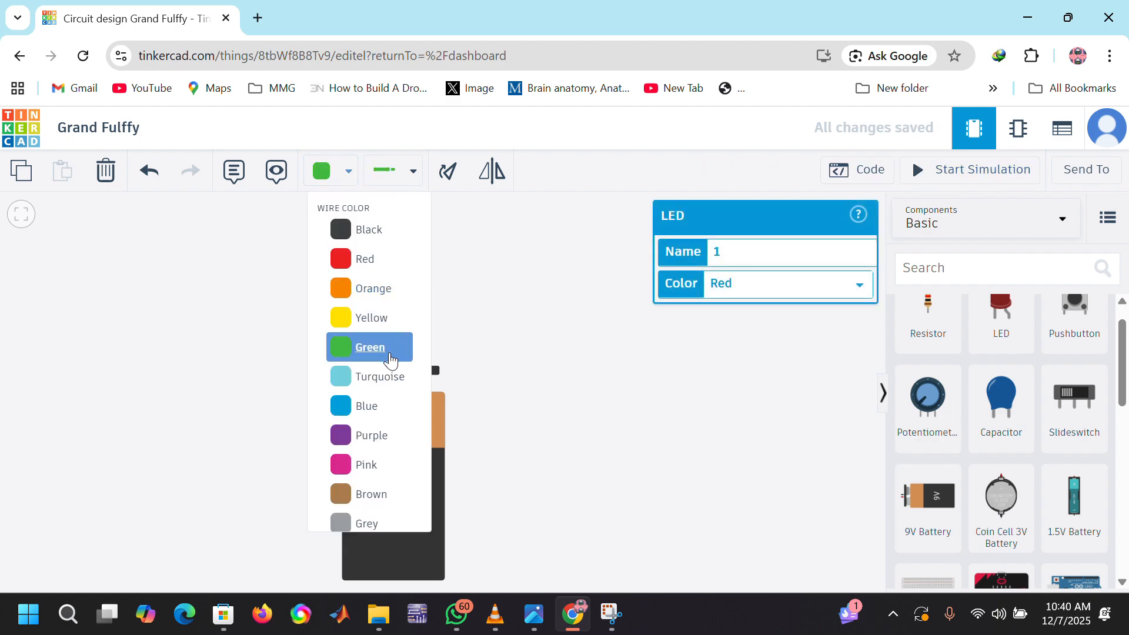
left_click(390, 359)
left_click(348, 171)
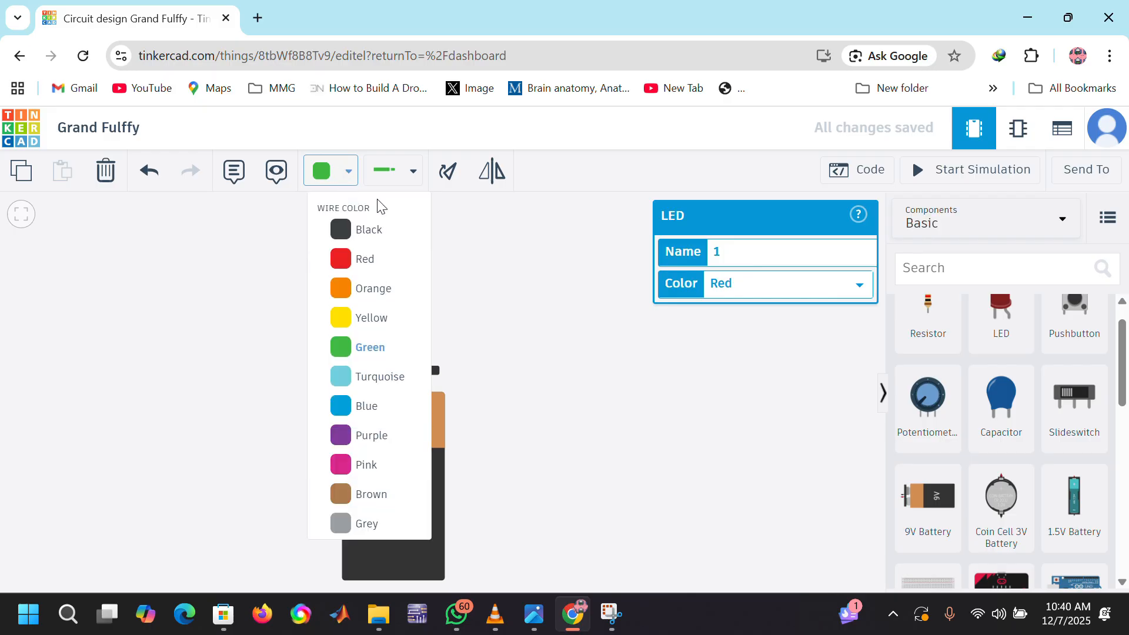
left_click(372, 376)
left_click(488, 260)
scroll(489, 260, "down", 7)
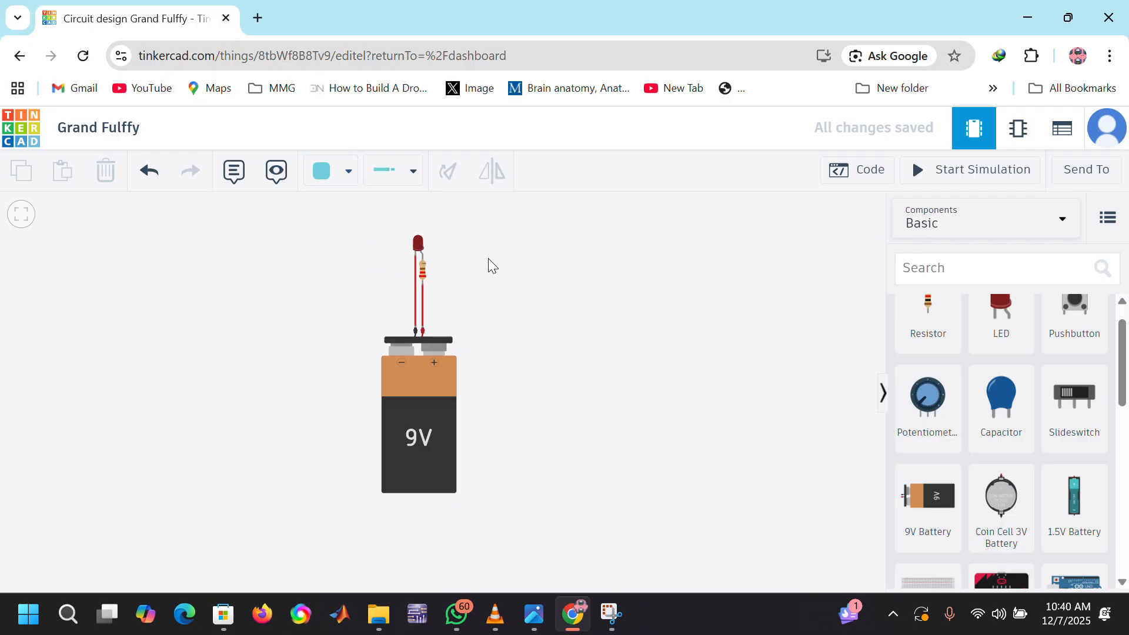
scroll(488, 259, "up", 10)
scroll(488, 259, "down", 3)
scroll(489, 259, "down", 1)
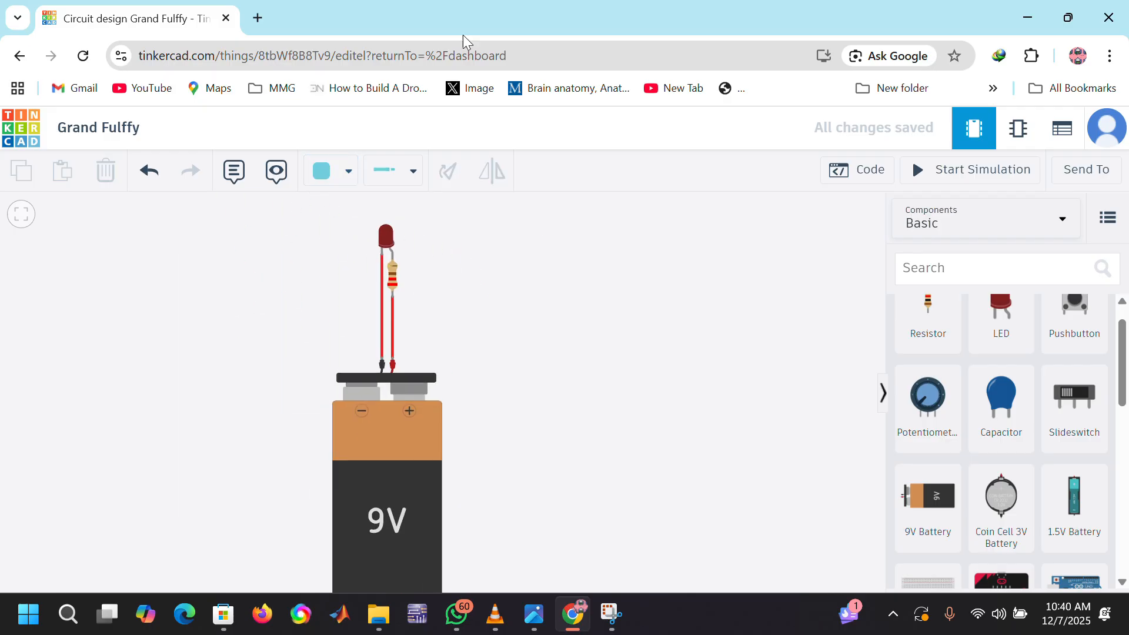
scroll(489, 256, "down", 3)
scroll(488, 256, "up", 6)
scroll(488, 256, "down", 4)
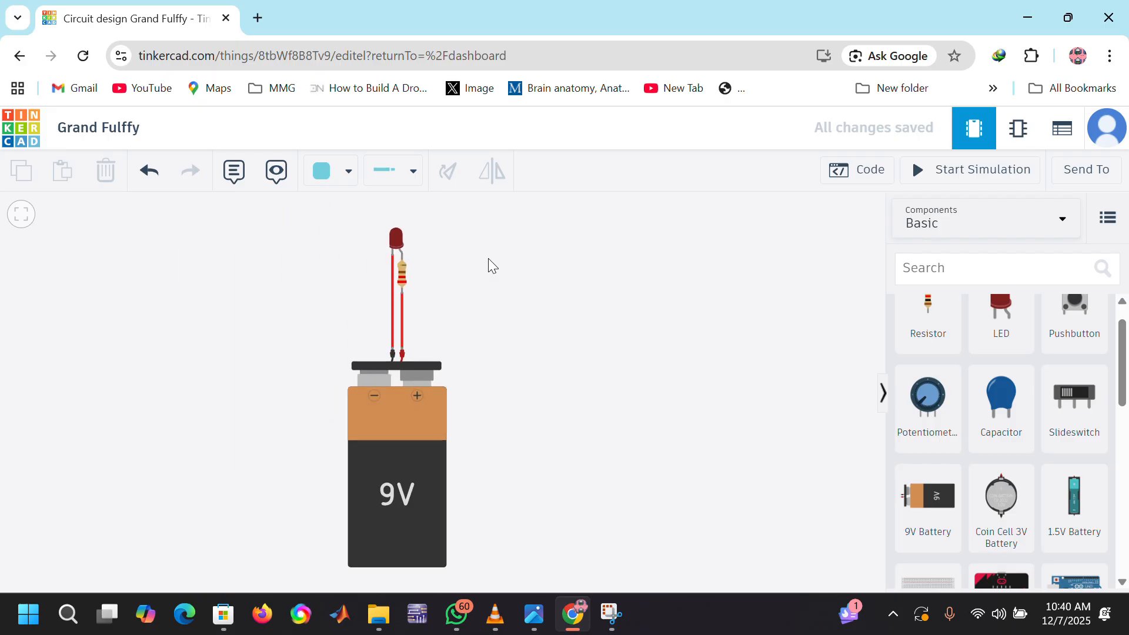
scroll(488, 253, "up", 1)
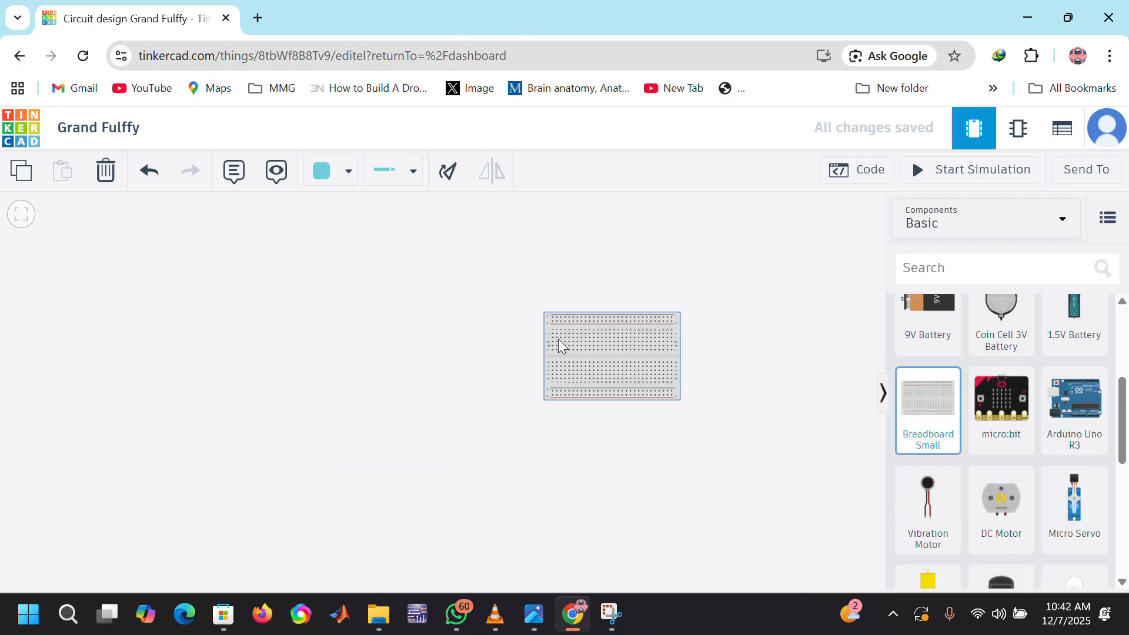
Step: Place a small breadboard in the upper middle of the empty workplane
left_click_drag(559, 346, 442, 273)
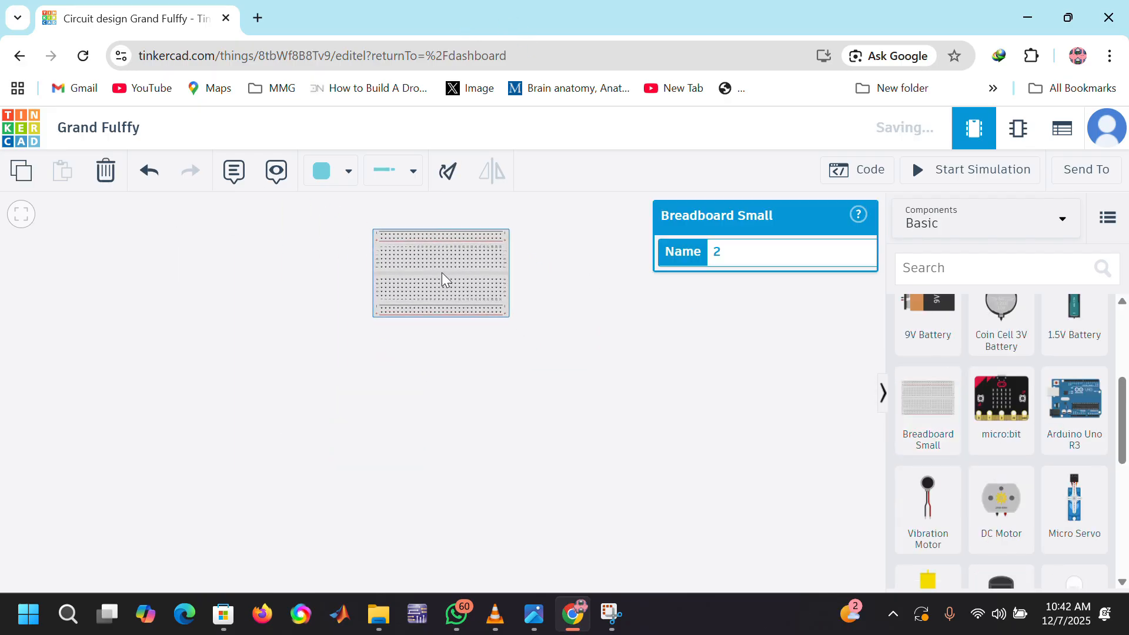
scroll(444, 270, "up", 2)
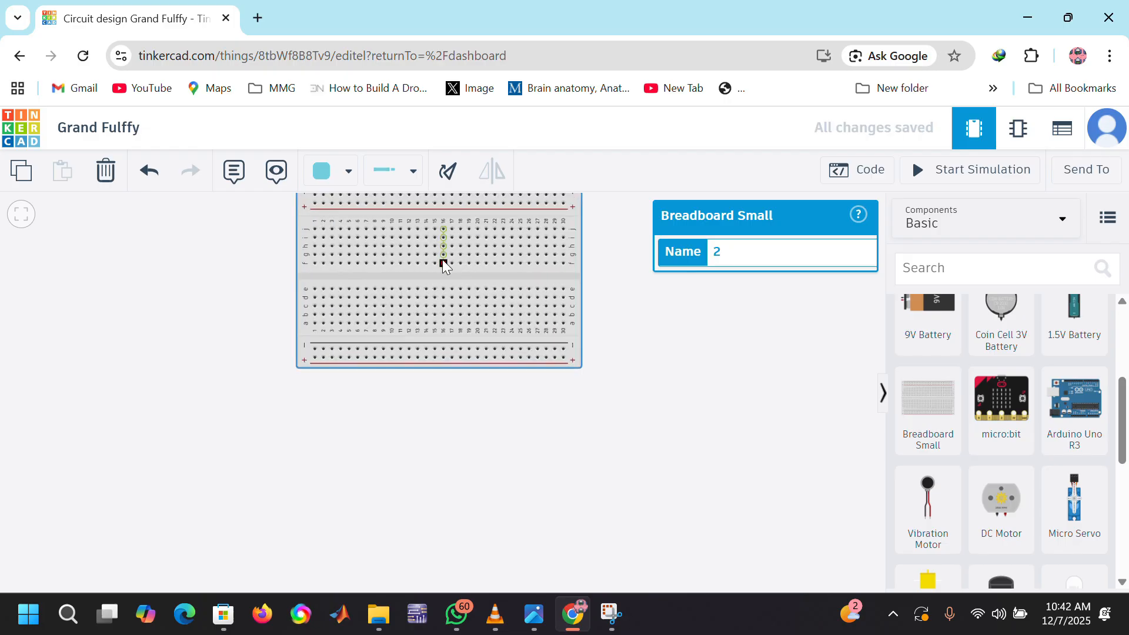
scroll(447, 279, "down", 3)
scroll(446, 279, "up", 3)
scroll(447, 279, "down", 3)
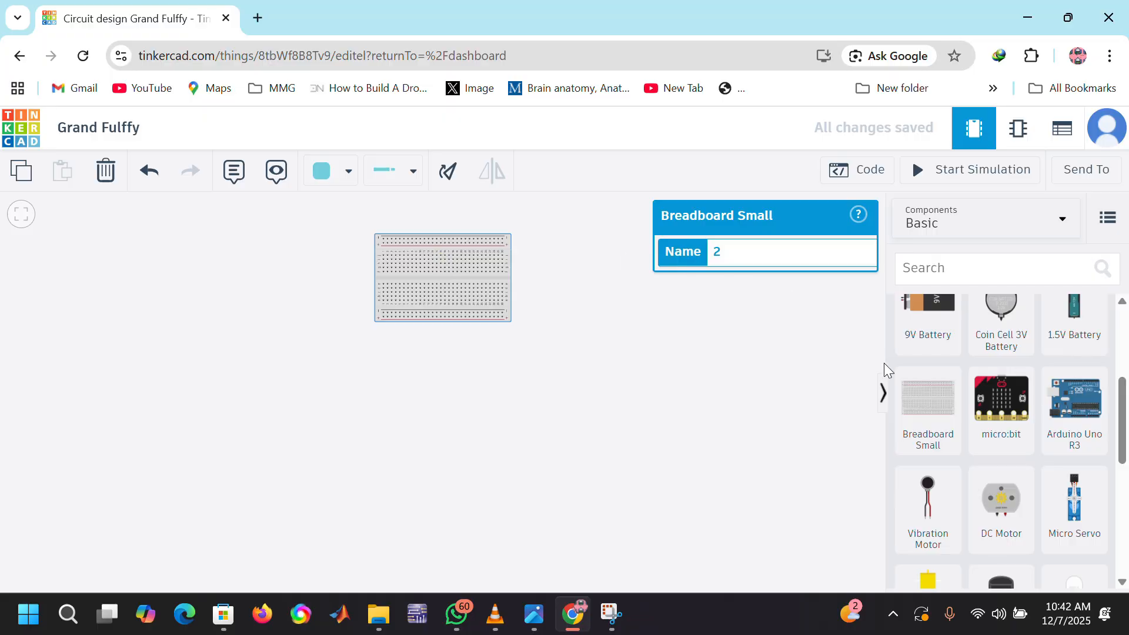
Step: Add an Arduino Uno R3 directly below the breadboard
left_click_drag(1058, 419, 442, 411)
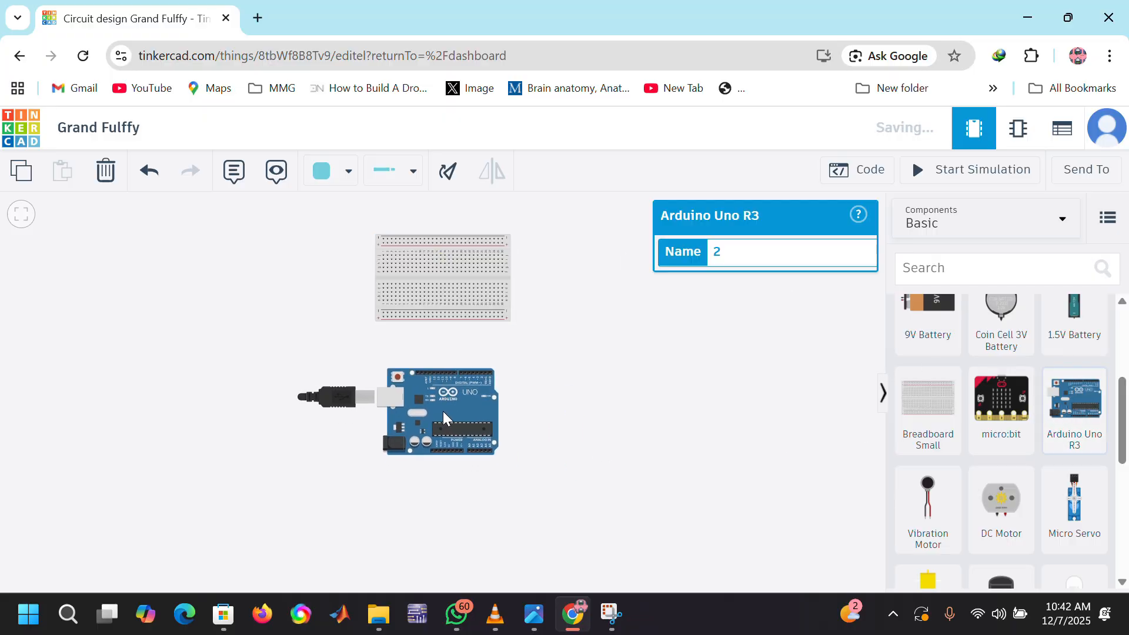
scroll(361, 348, "up", 5)
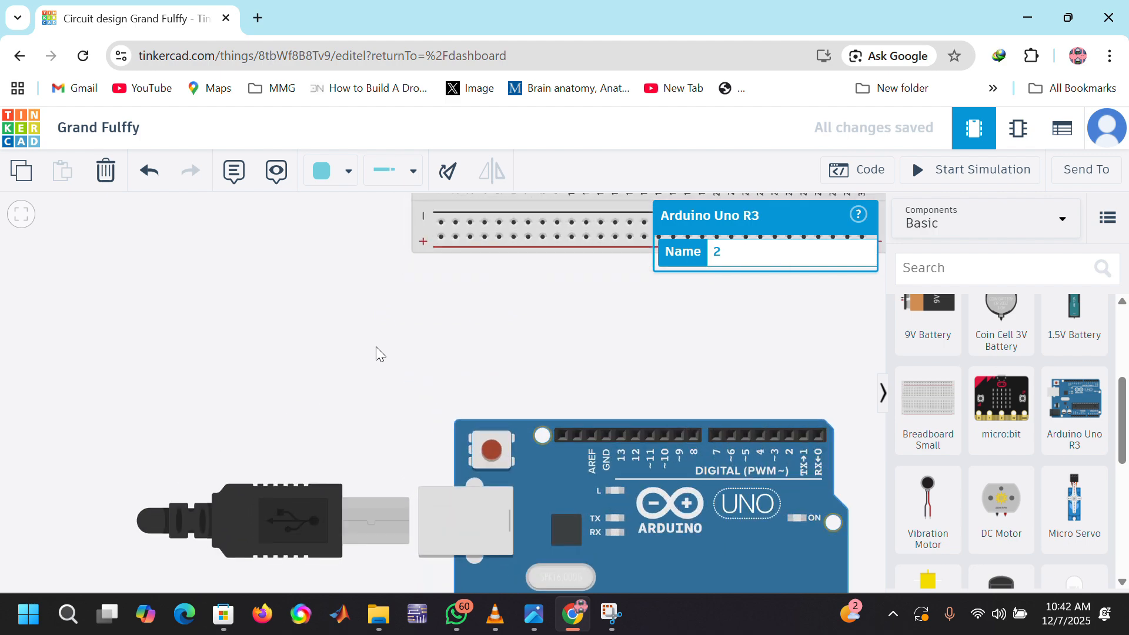
scroll(454, 344, "down", 3)
left_click_drag(591, 339, 553, 385)
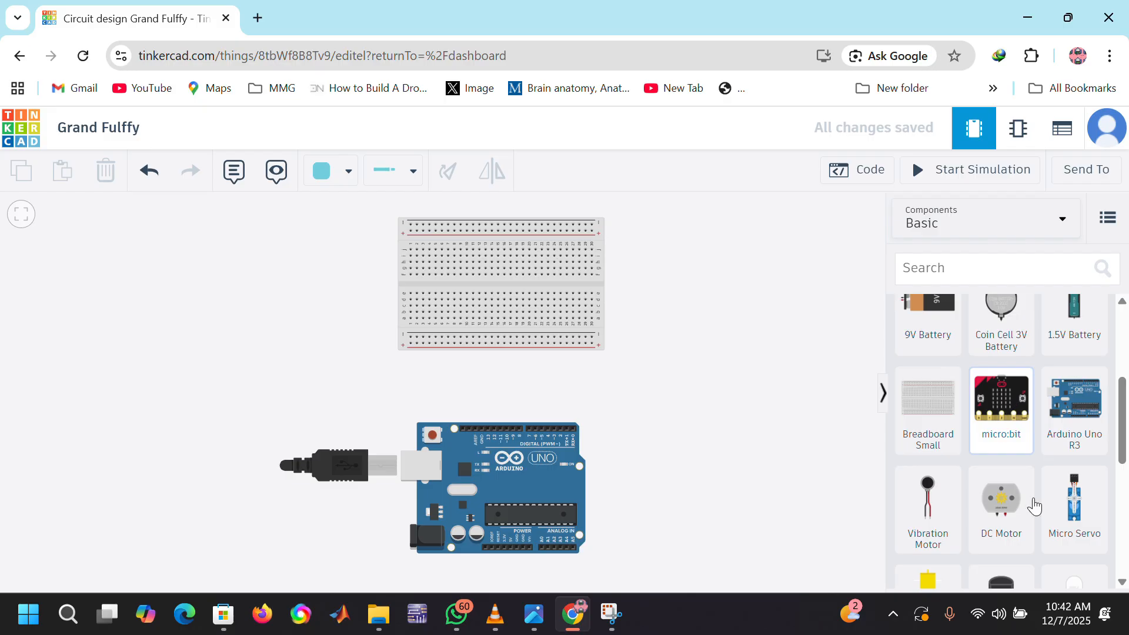
Step: Place a red LED in columns 7–8 and a yellow LED in columns 11–12 of the breadboard's row j
scroll(1003, 355, "up", 4)
left_click_drag(1003, 355, 429, 254)
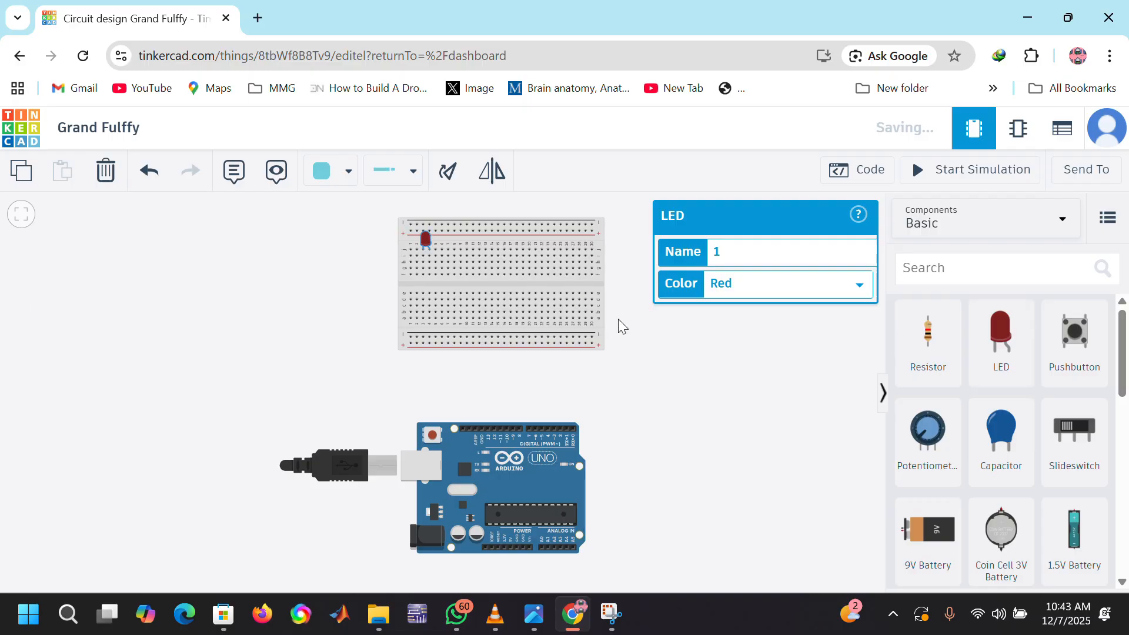
left_click(736, 382)
left_click_drag(1009, 357, 530, 245)
left_click(782, 283)
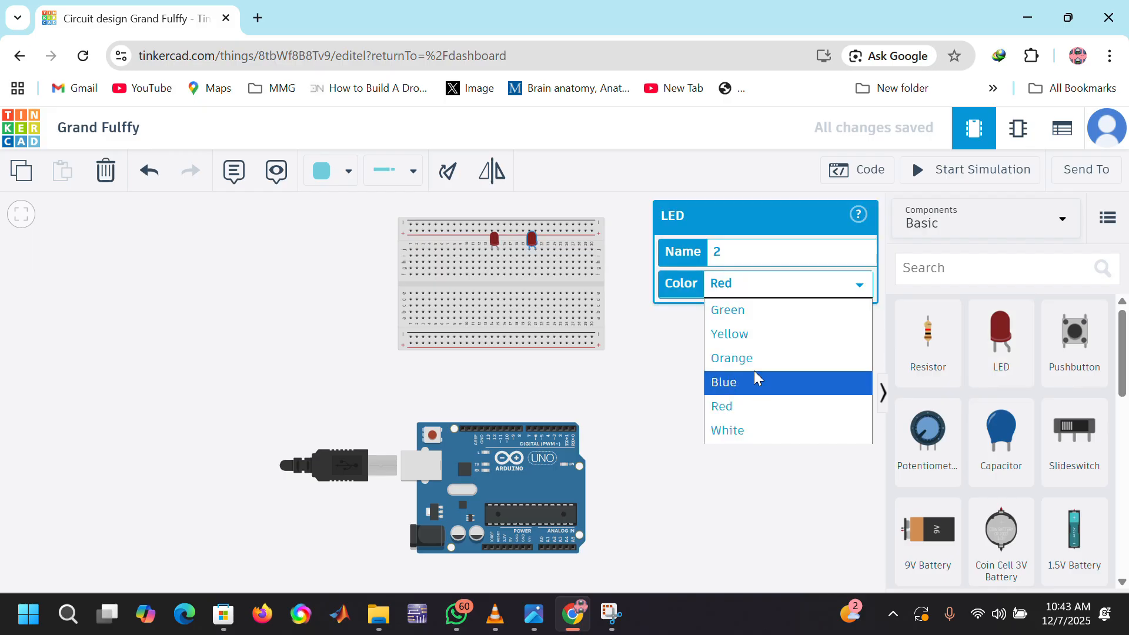
left_click(748, 340)
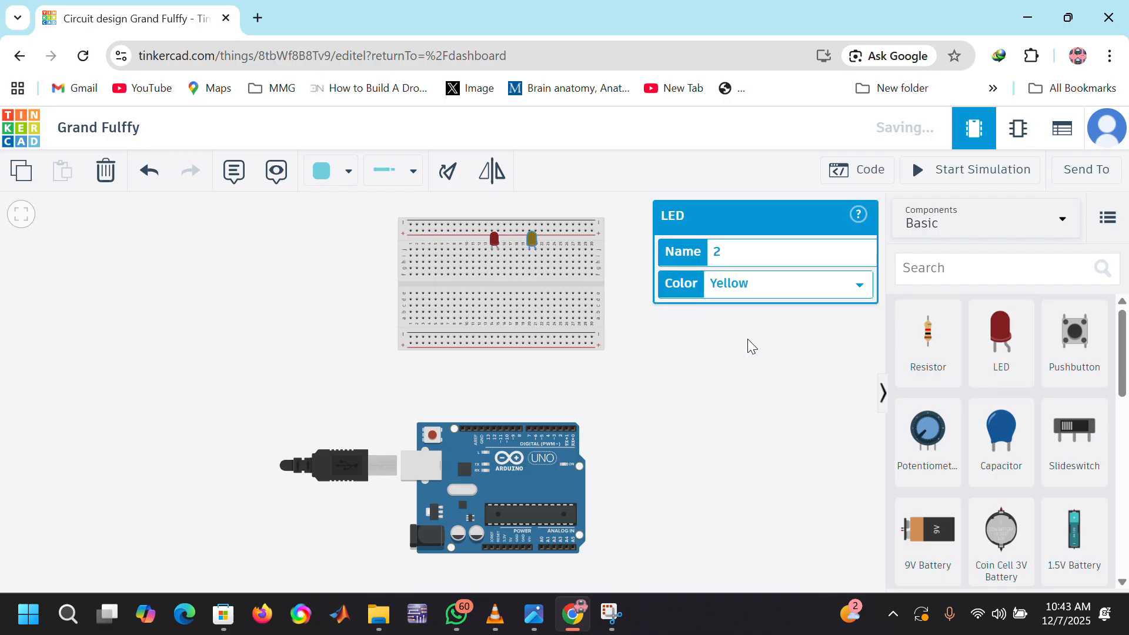
left_click(495, 239)
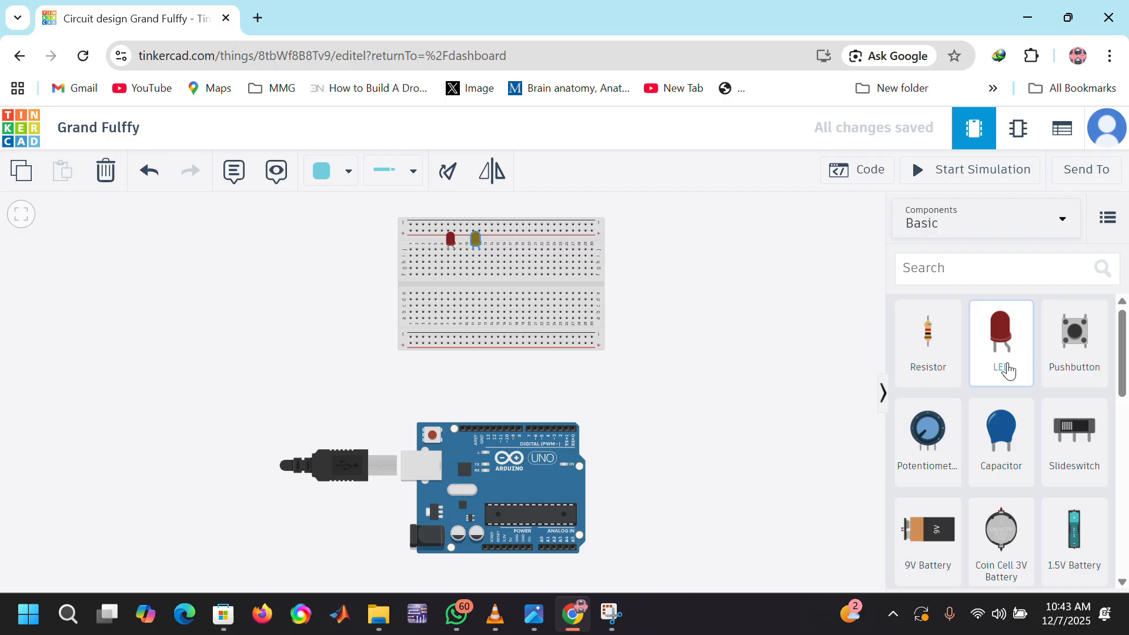
Step: Add a third LED in columns 16–17 of row j and set its color to Green
left_click_drag(1007, 371, 505, 248)
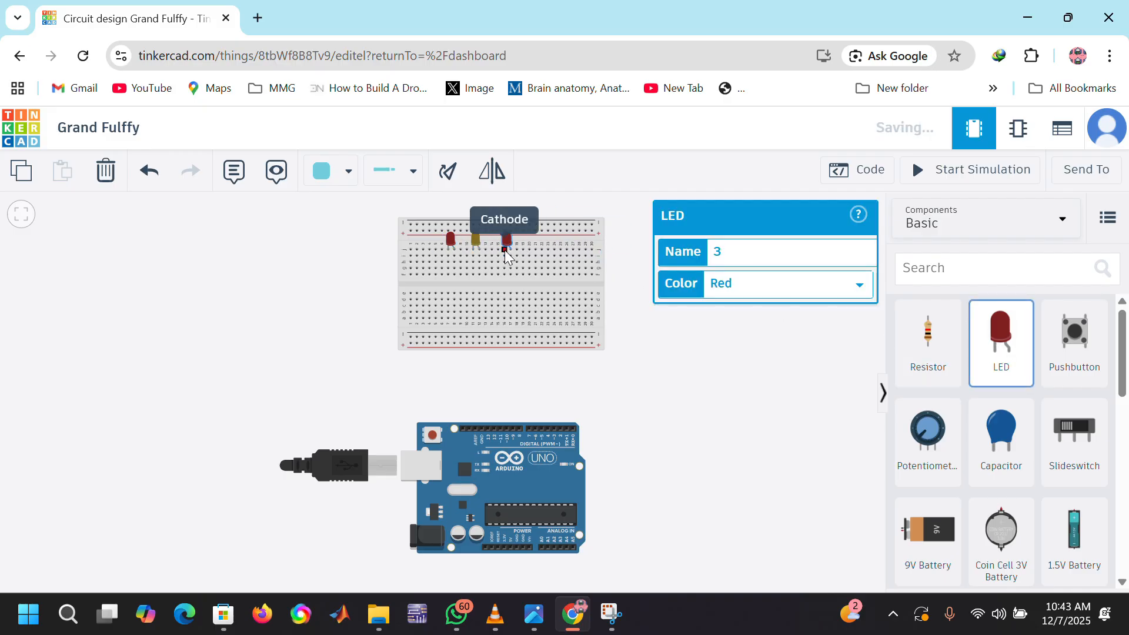
left_click(846, 287)
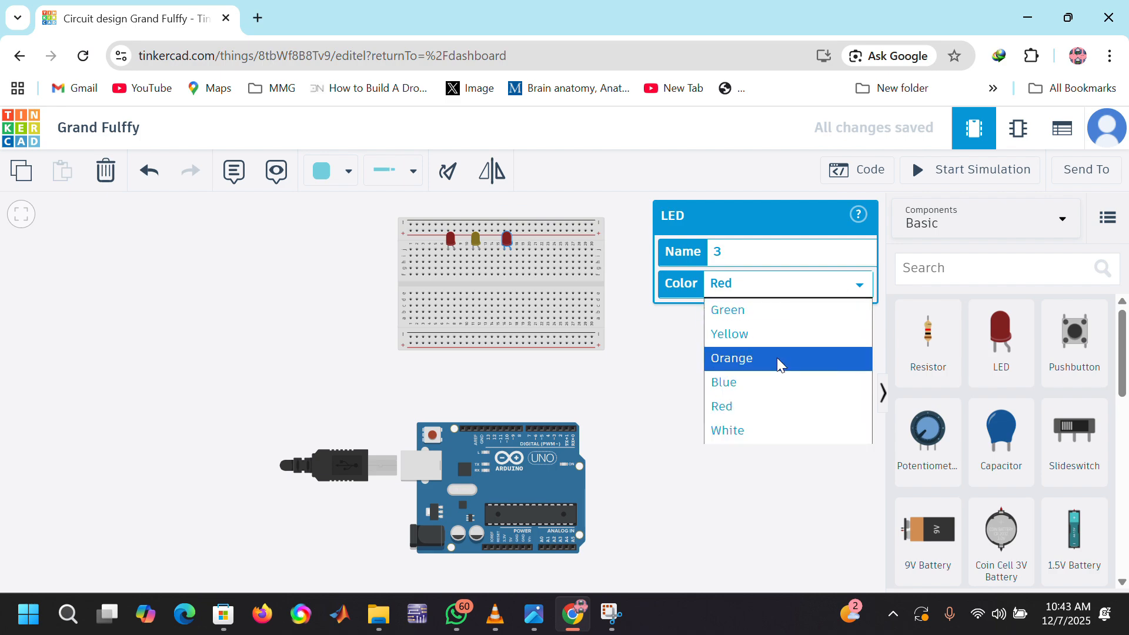
left_click(743, 319)
left_click(650, 349)
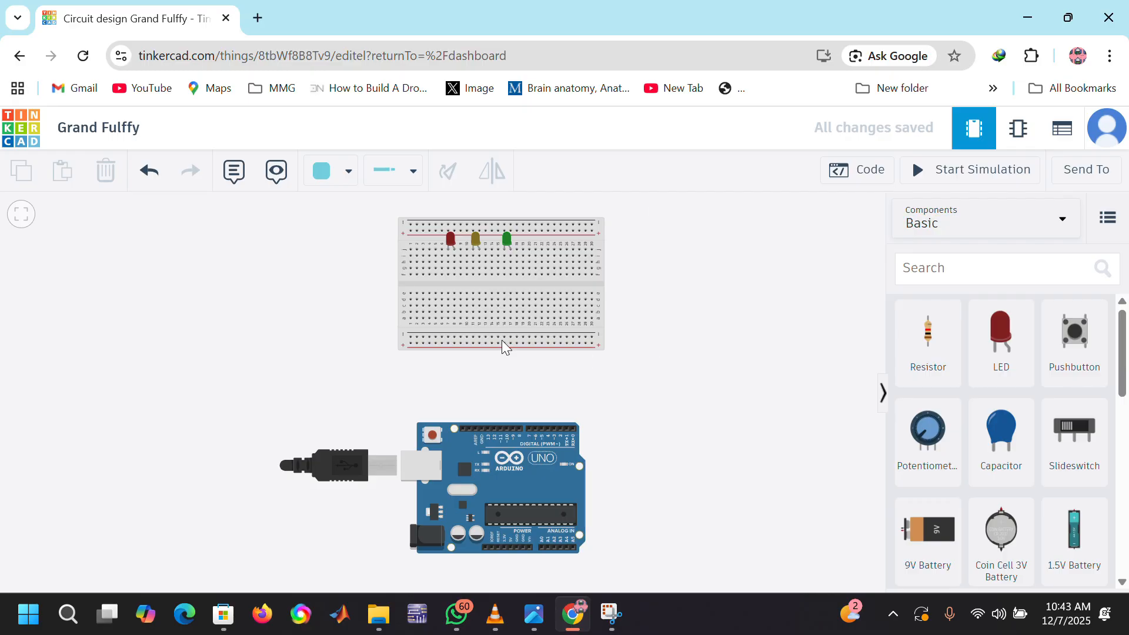
left_click(448, 249)
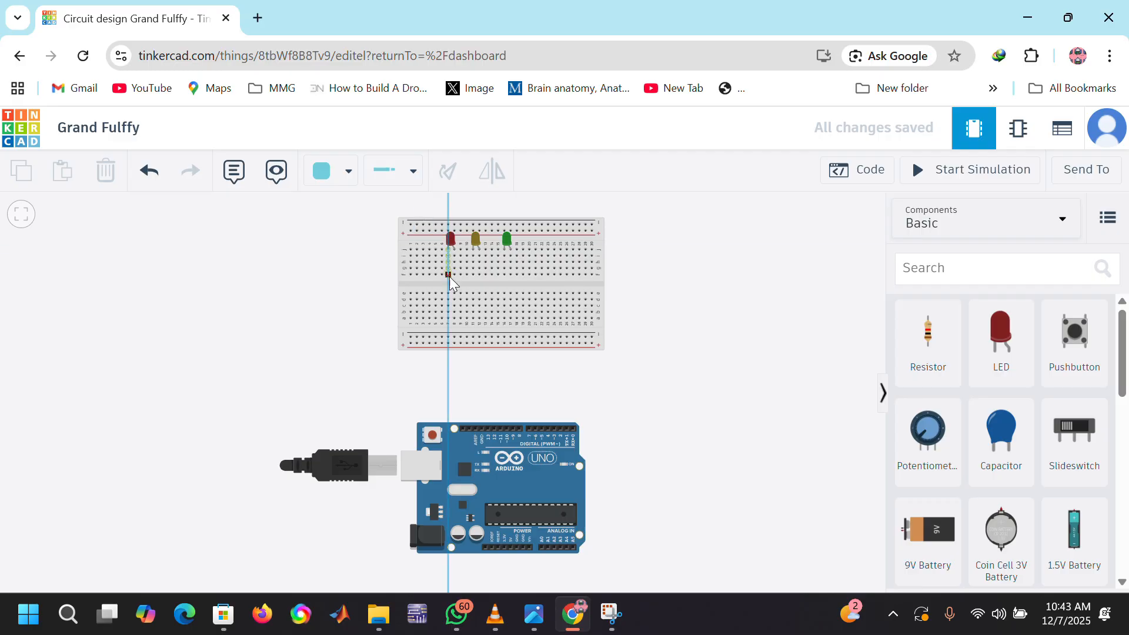
key("ctrl+z")
scroll(462, 275, "up", 1)
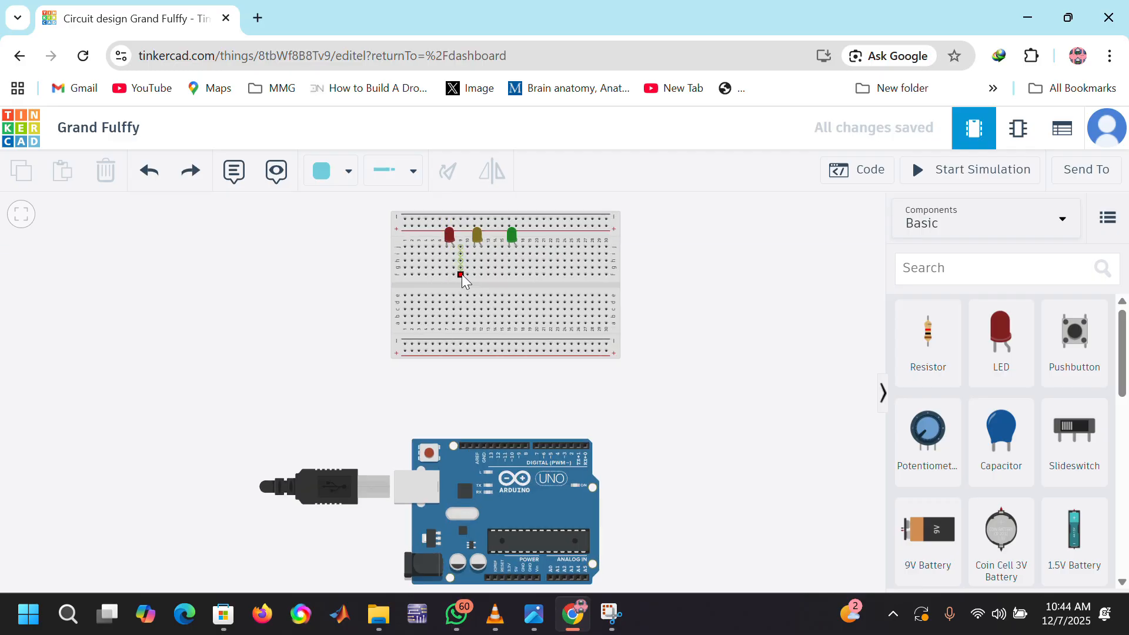
Step: Bridge the breadboard's centre gap from row f to row e with wires in columns 7 and 8 for the red LED
scroll(461, 276, "up", 3)
left_click(427, 275)
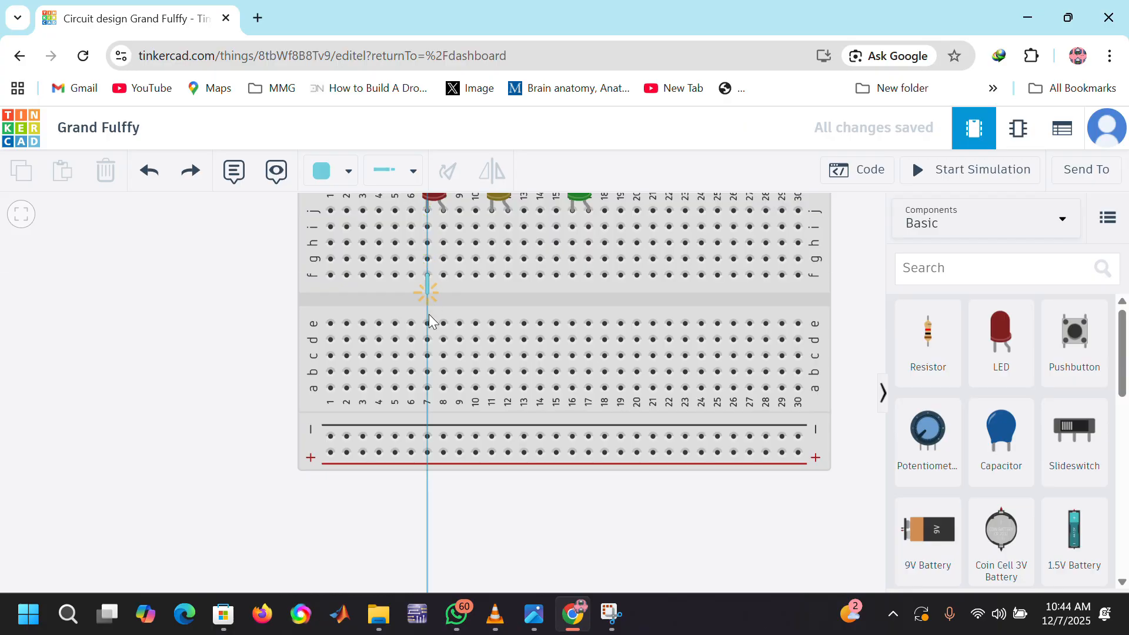
left_click(427, 323)
left_click(443, 275)
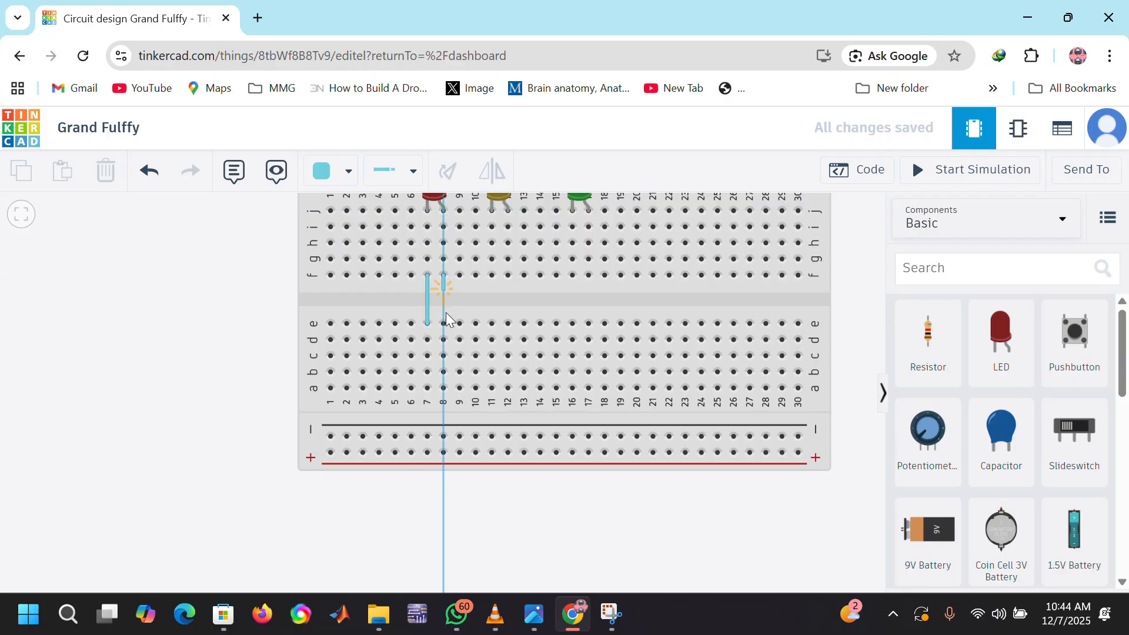
left_click(444, 322)
Step: Add wires from row f to row e in columns 11 and 12 to carry the yellow LED's legs across the gap
left_click(492, 275)
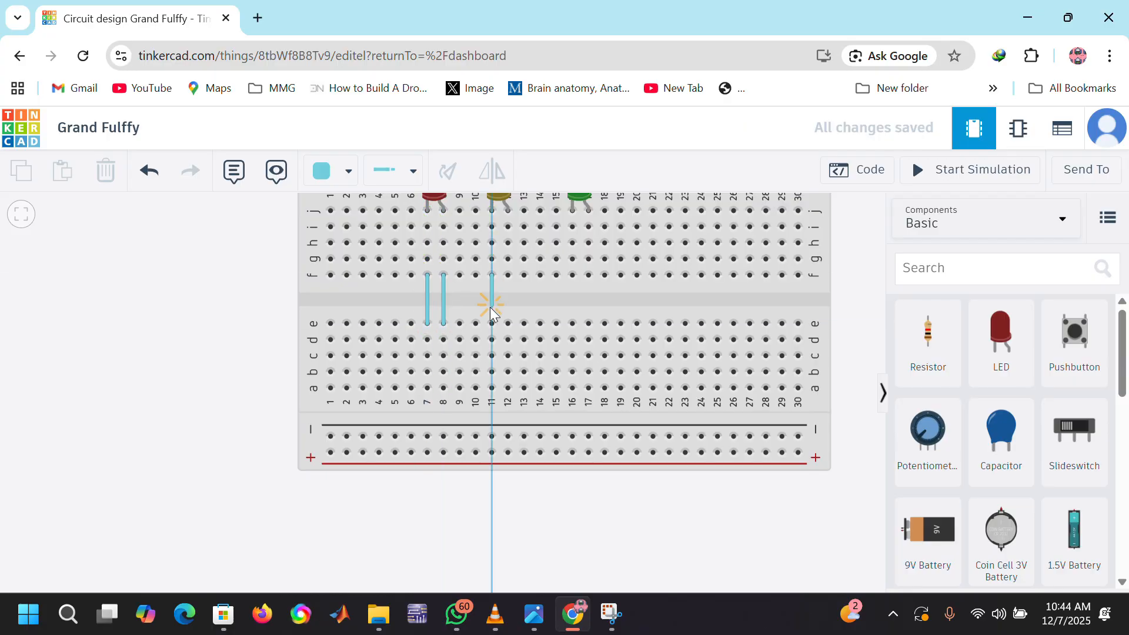
left_click(492, 323)
left_click(508, 274)
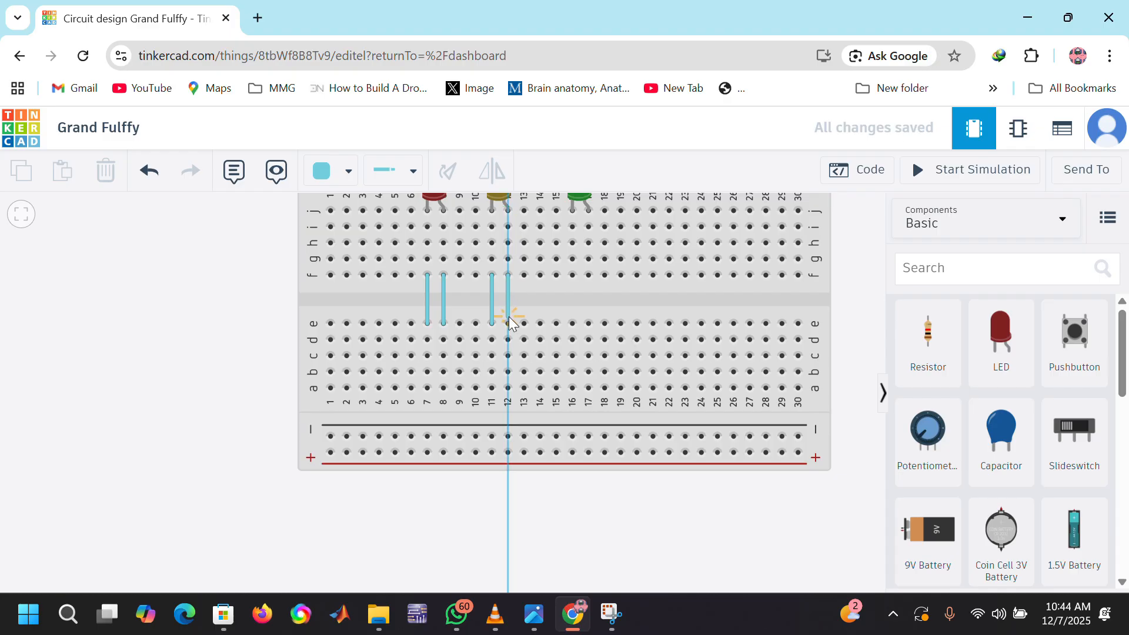
left_click(508, 321)
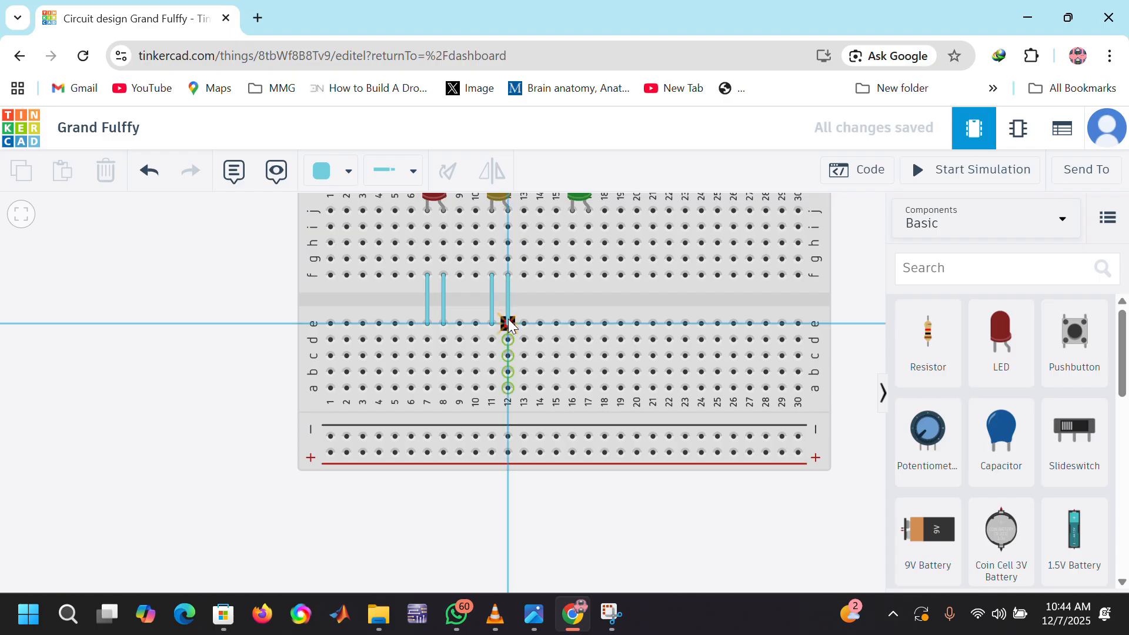
Step: Connect row f to row e in columns 16 and 17 with wires for the green LED
left_click(572, 275)
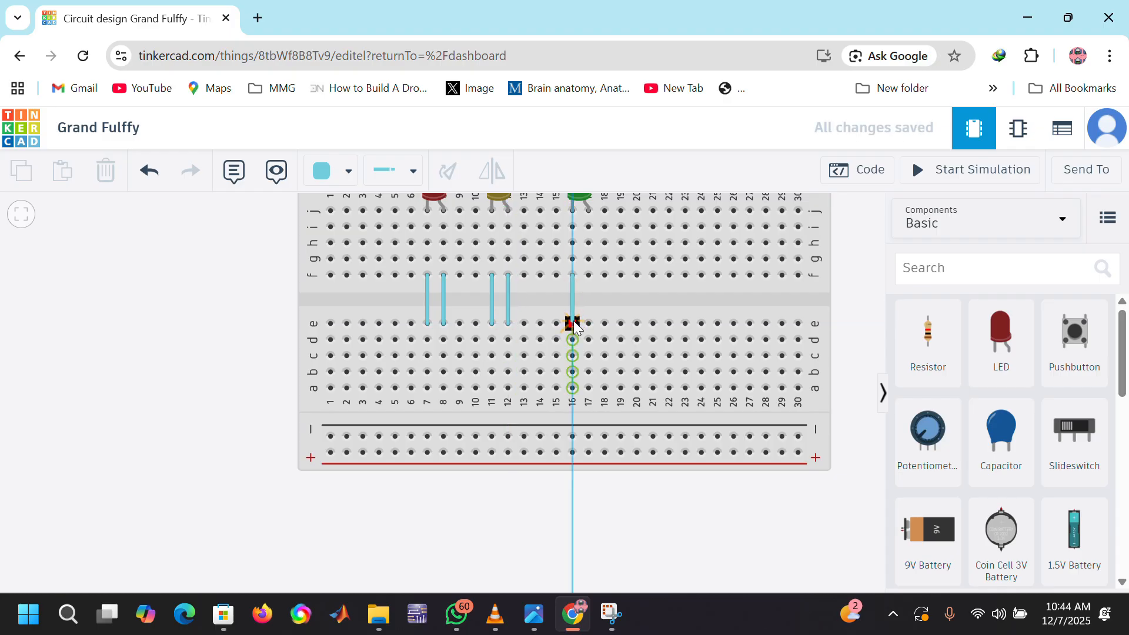
left_click(573, 323)
left_click(589, 275)
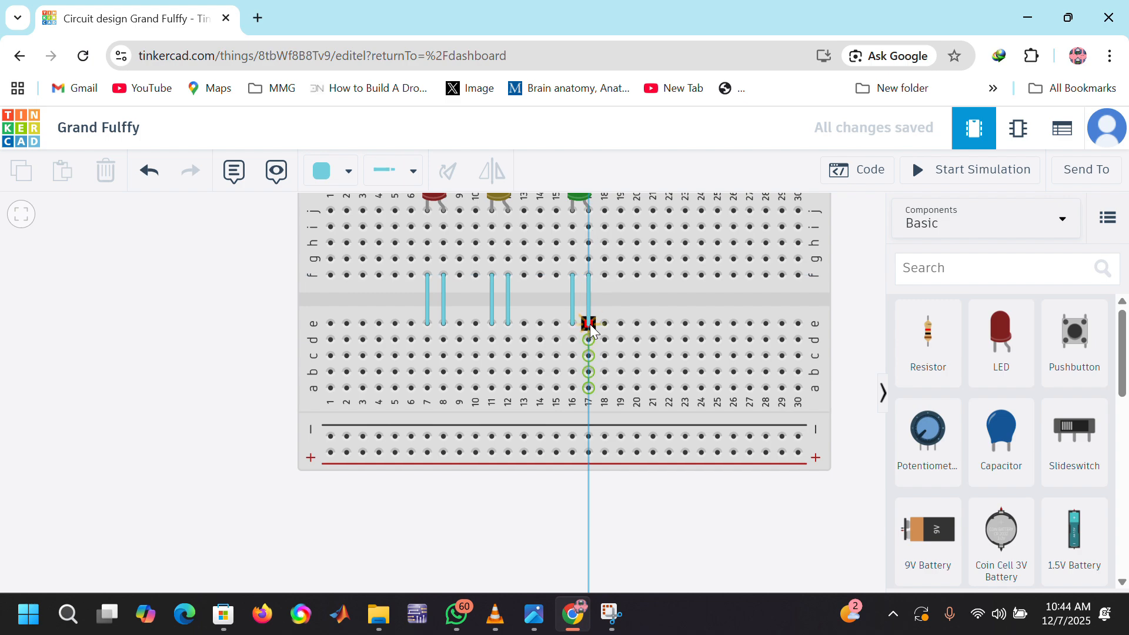
left_click(588, 323)
left_click(443, 301)
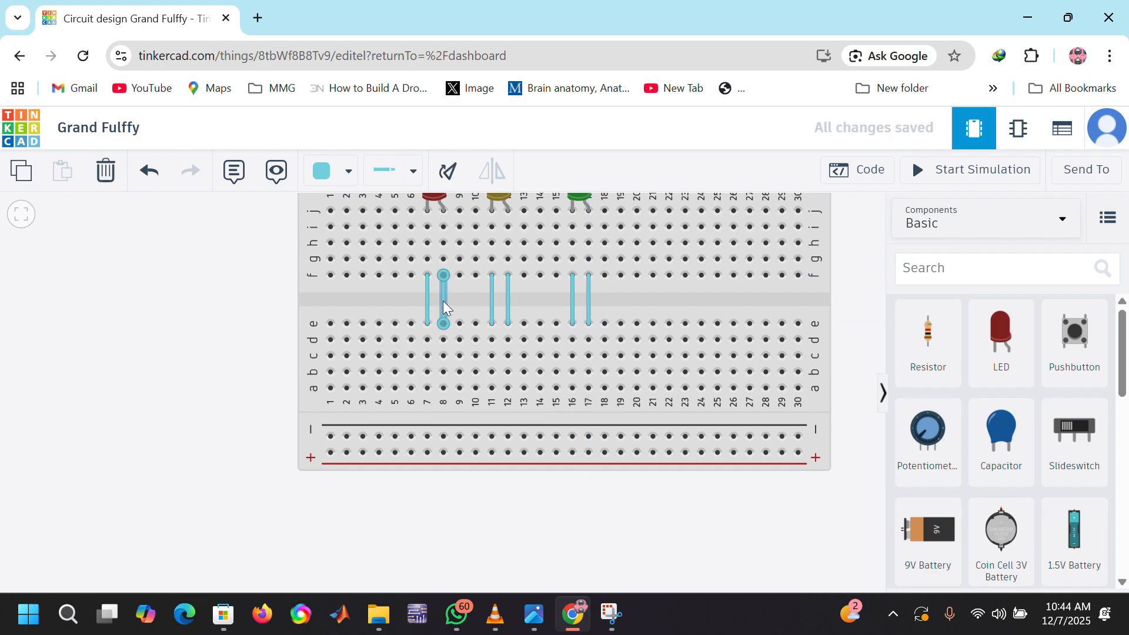
left_click(509, 298)
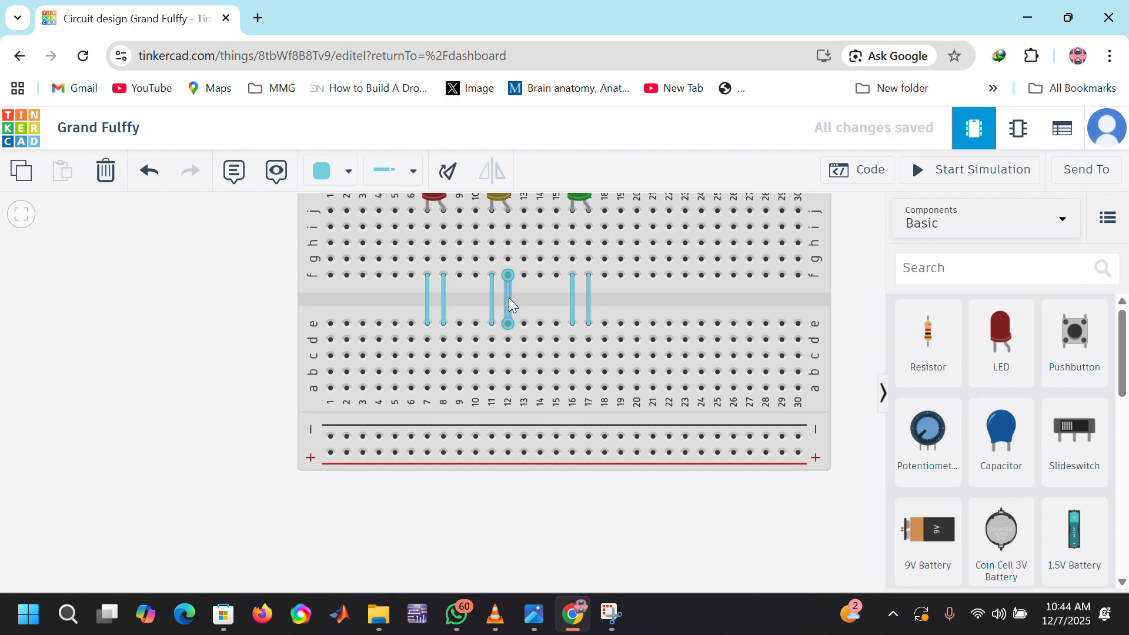
left_click(412, 180)
left_click(644, 298)
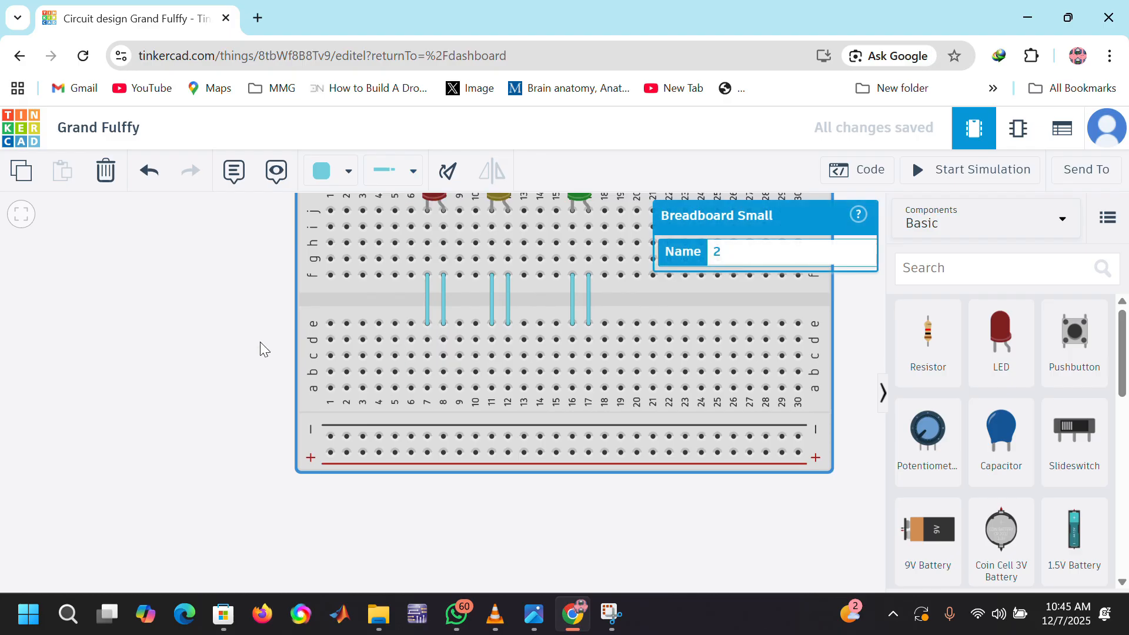
left_click(191, 320)
scroll(190, 321, "down", 5)
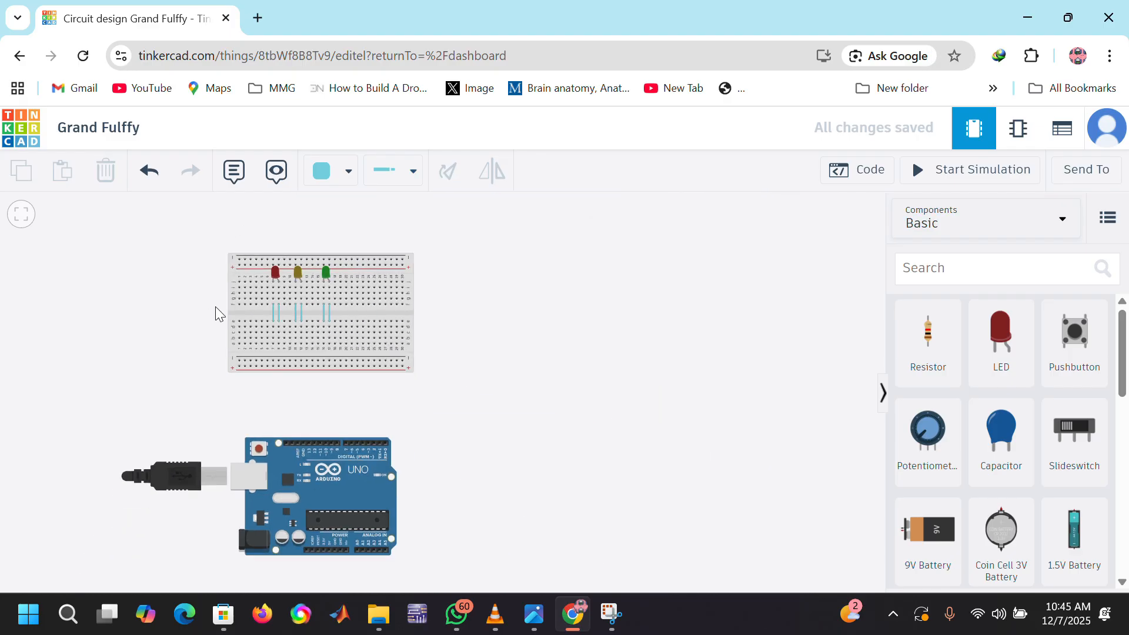
scroll(172, 332, "up", 4)
scroll(173, 331, "down", 2)
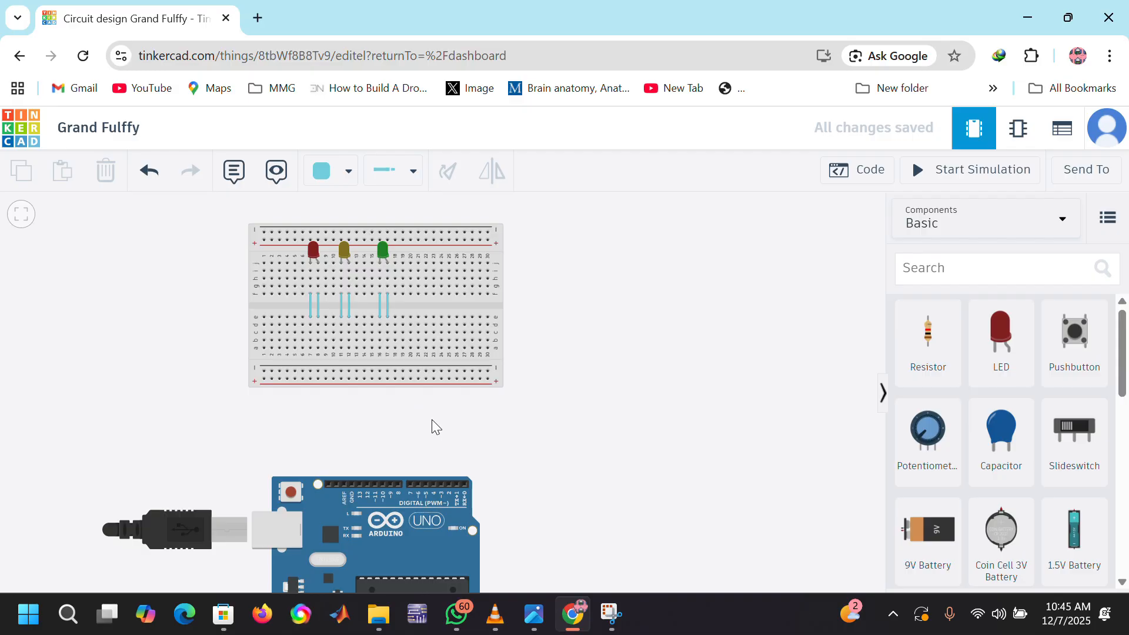
scroll(327, 287, "up", 3)
scroll(327, 287, "down", 4)
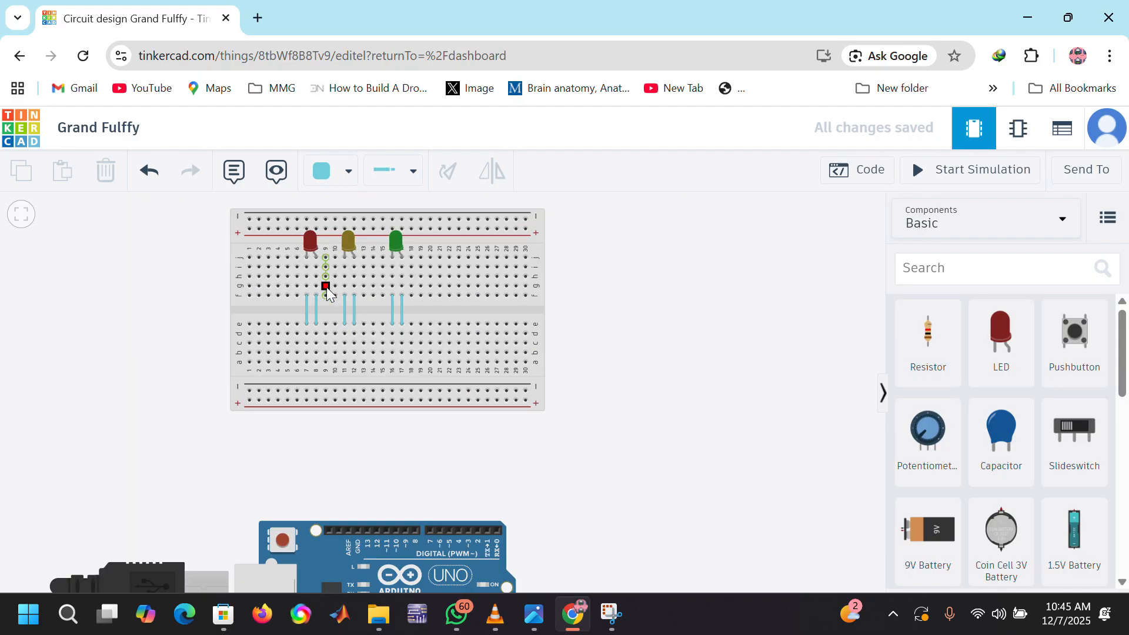
scroll(326, 287, "up", 4)
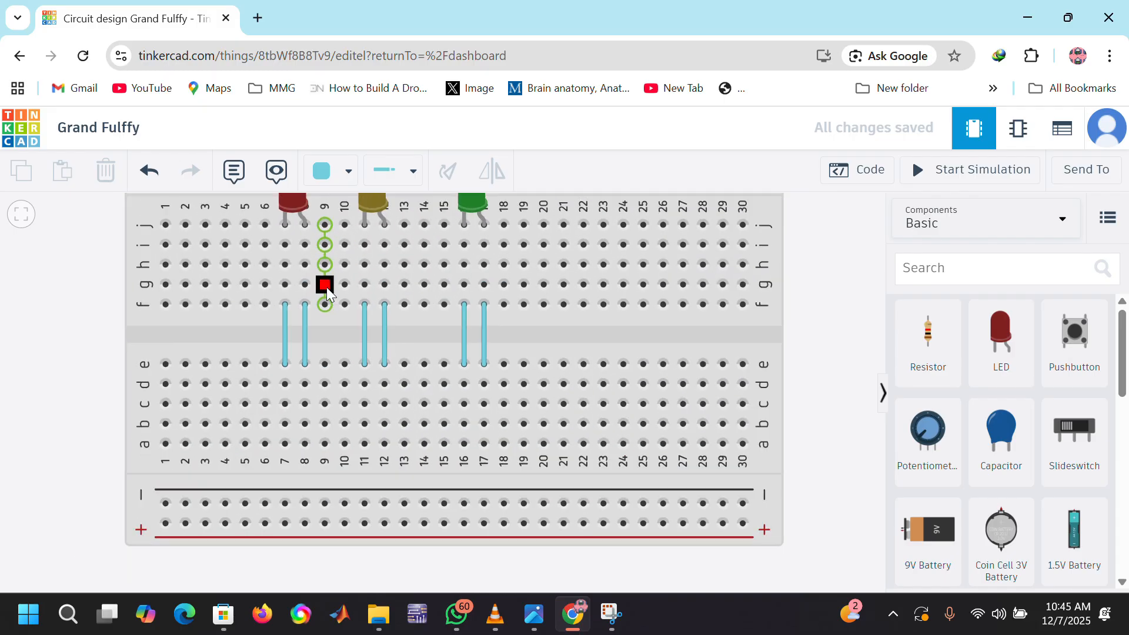
scroll(326, 287, "down", 2)
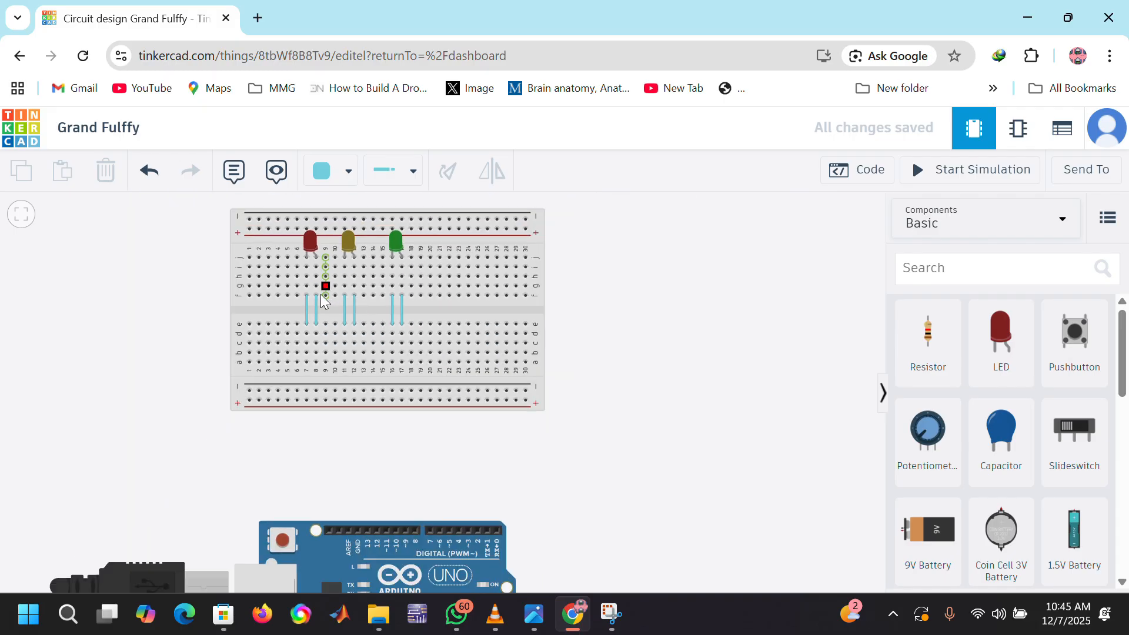
Step: Wire row a of columns 7, 11 and 16 straight down to the breadboard's lower negative rail
left_click(307, 362)
left_click(306, 391)
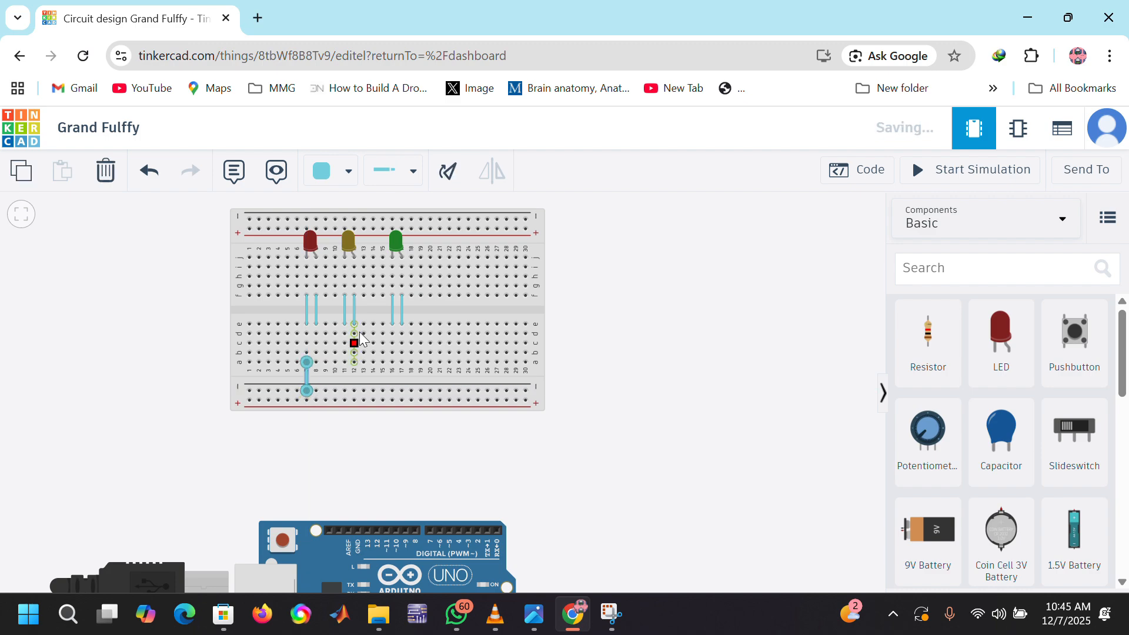
left_click(343, 361)
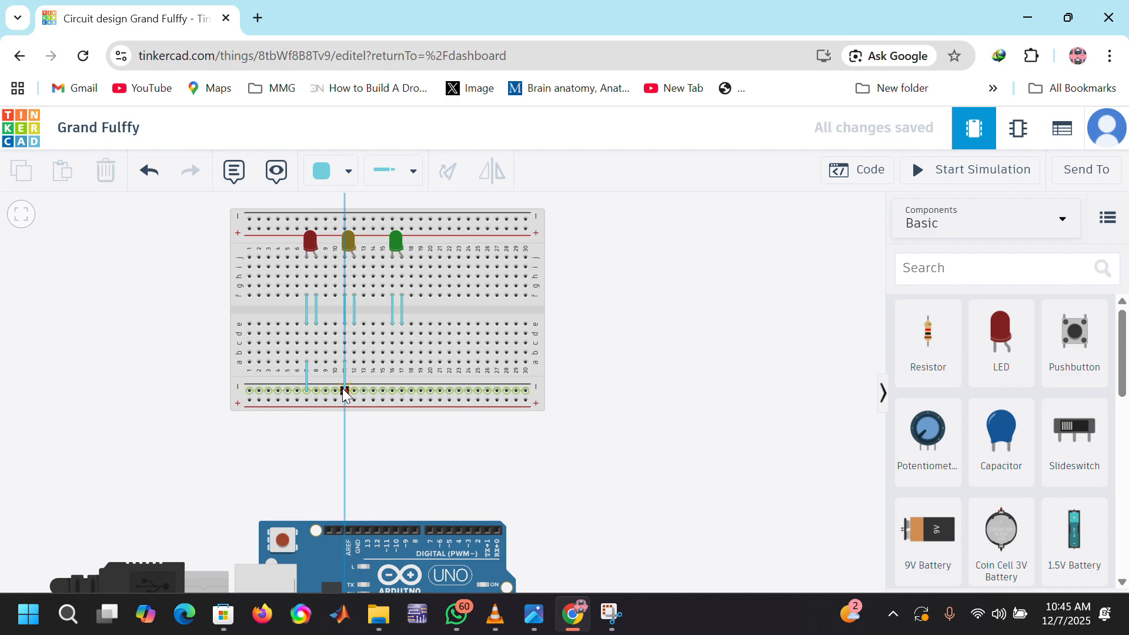
left_click(345, 390)
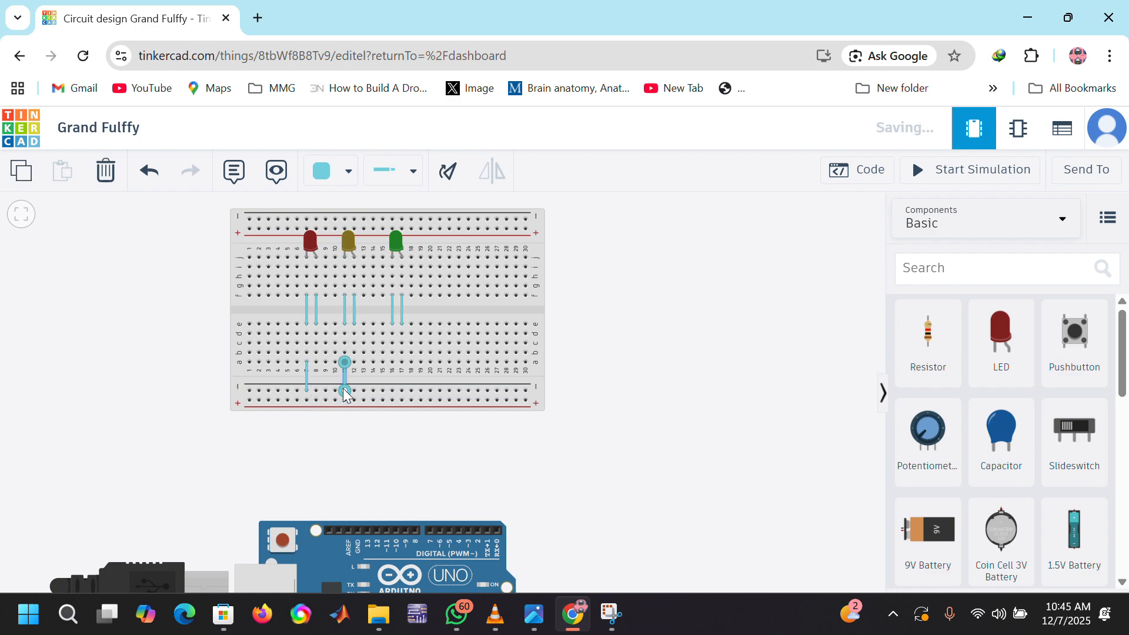
left_click(392, 324)
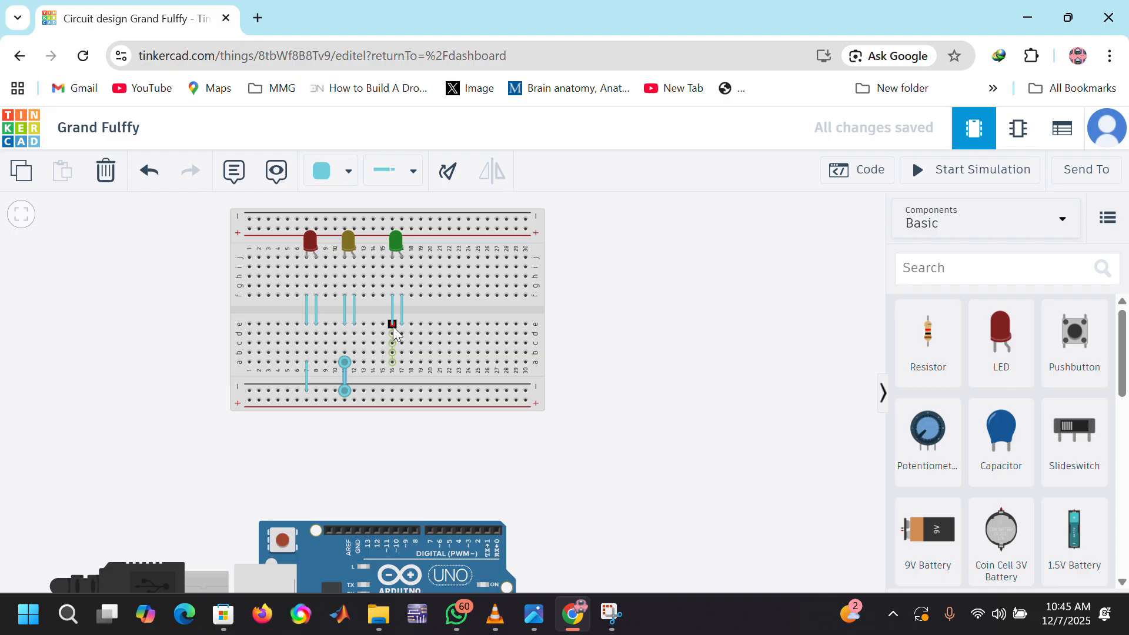
left_click(392, 361)
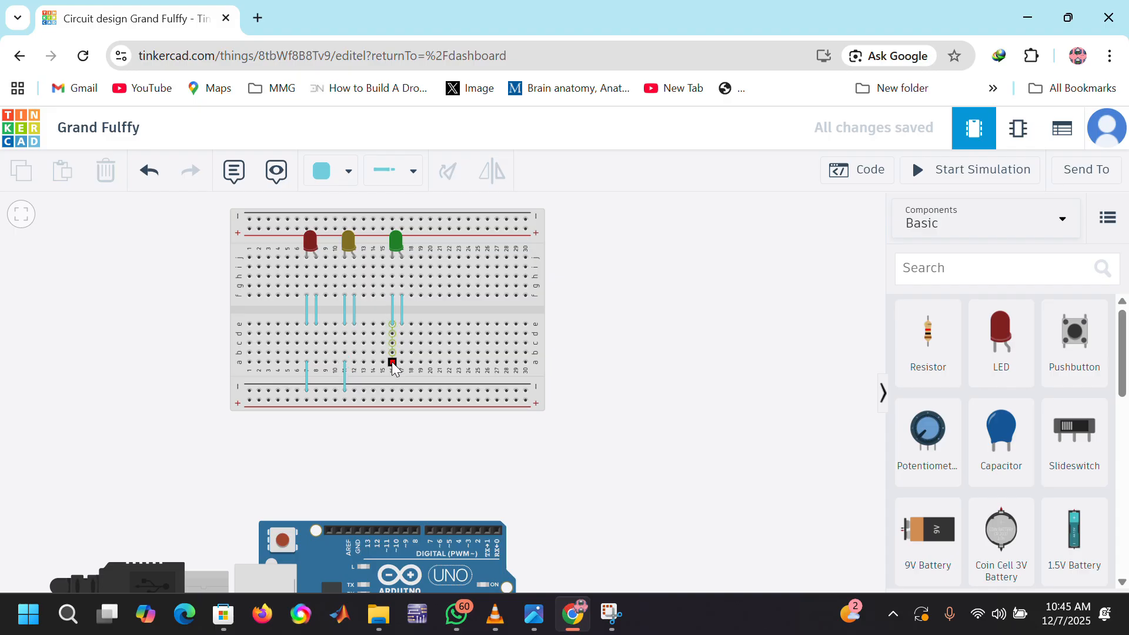
left_click(393, 393)
left_click(402, 448)
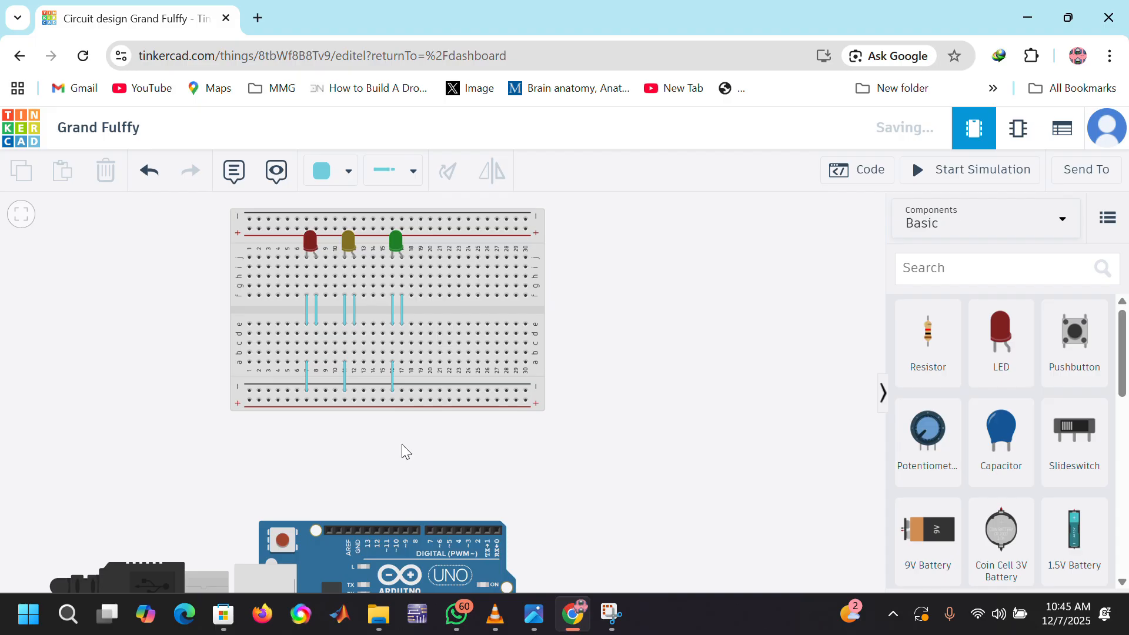
Step: Abandon the wire started at a17 and set the color for new wires to red
left_click(402, 362)
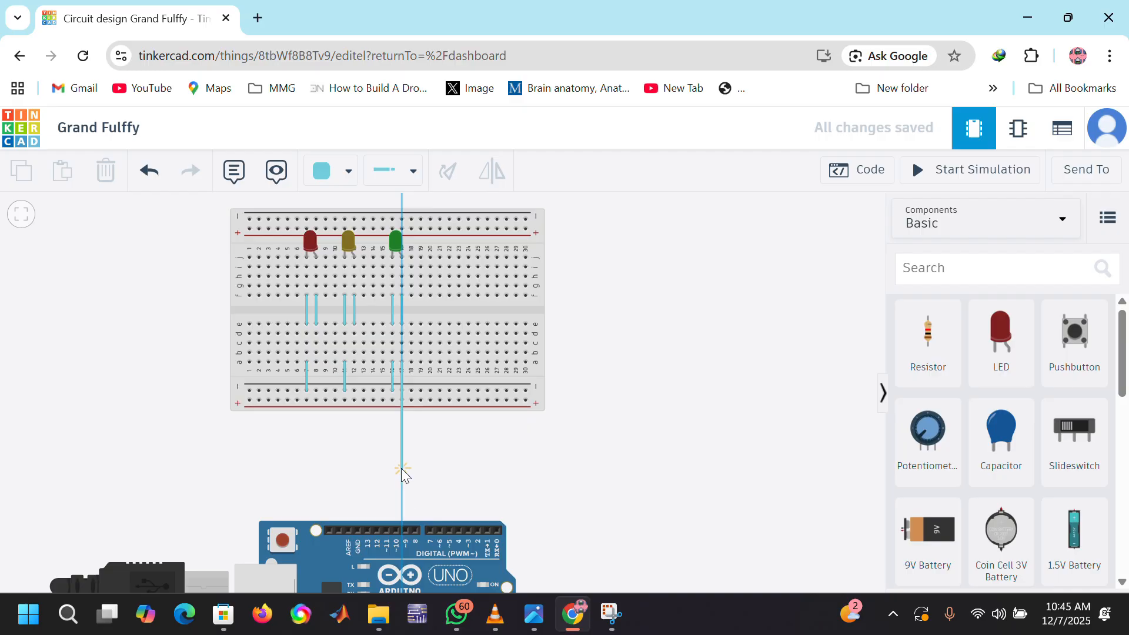
key("Escape")
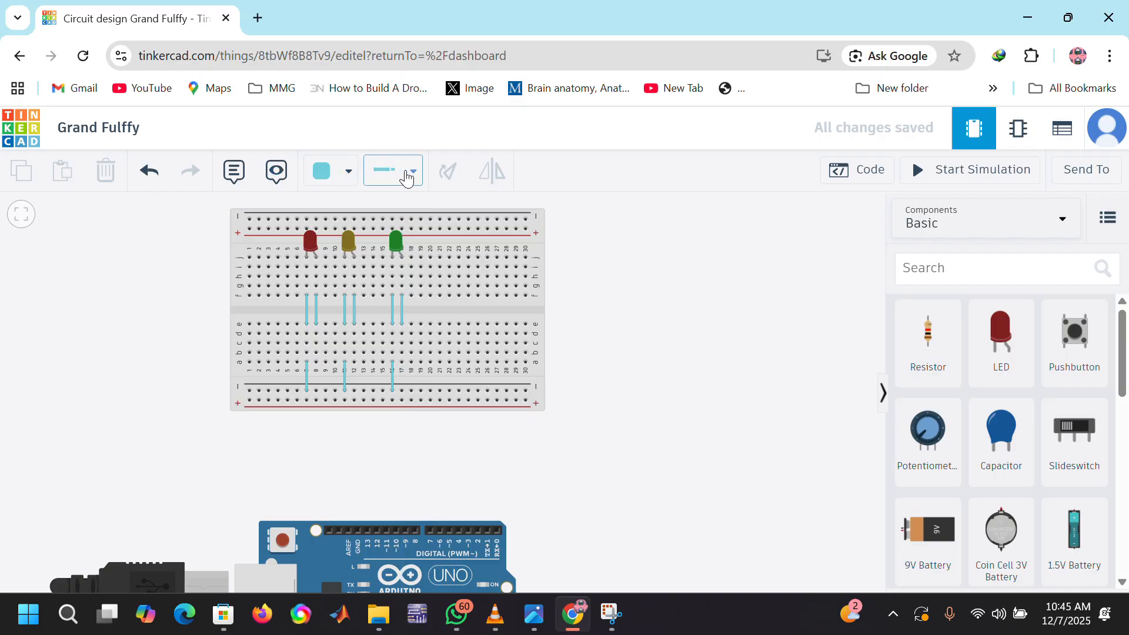
left_click(419, 174)
left_click(348, 171)
left_click(362, 257)
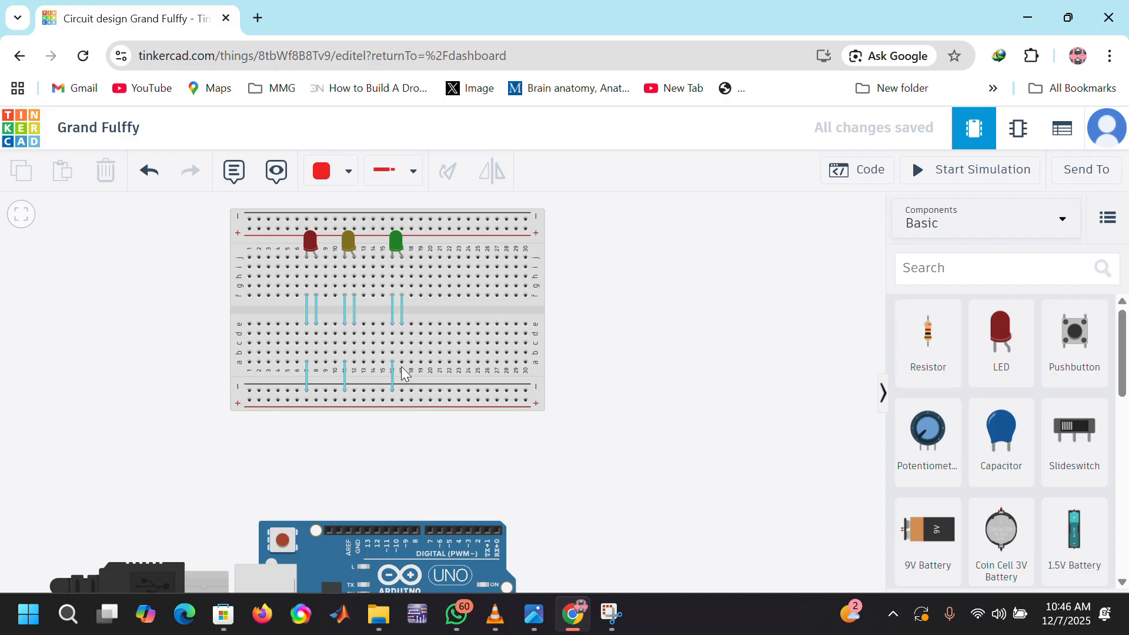
Step: Run a red wire from breadboard hole a17 down to the Arduino's digital pin 9
left_click(402, 363)
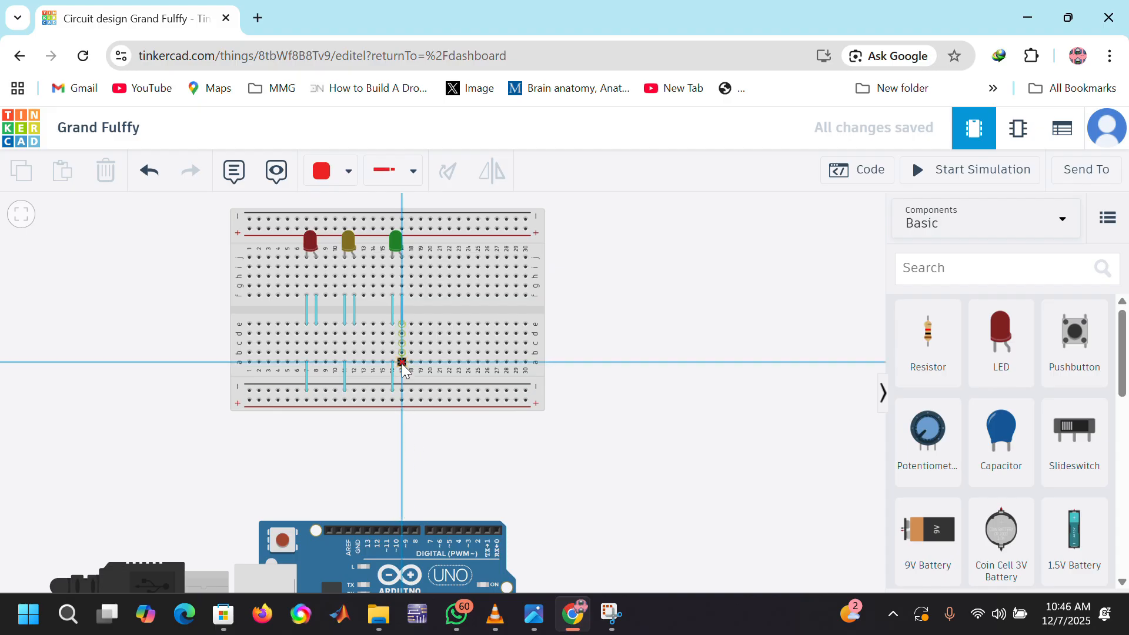
scroll(401, 364, "down", 3)
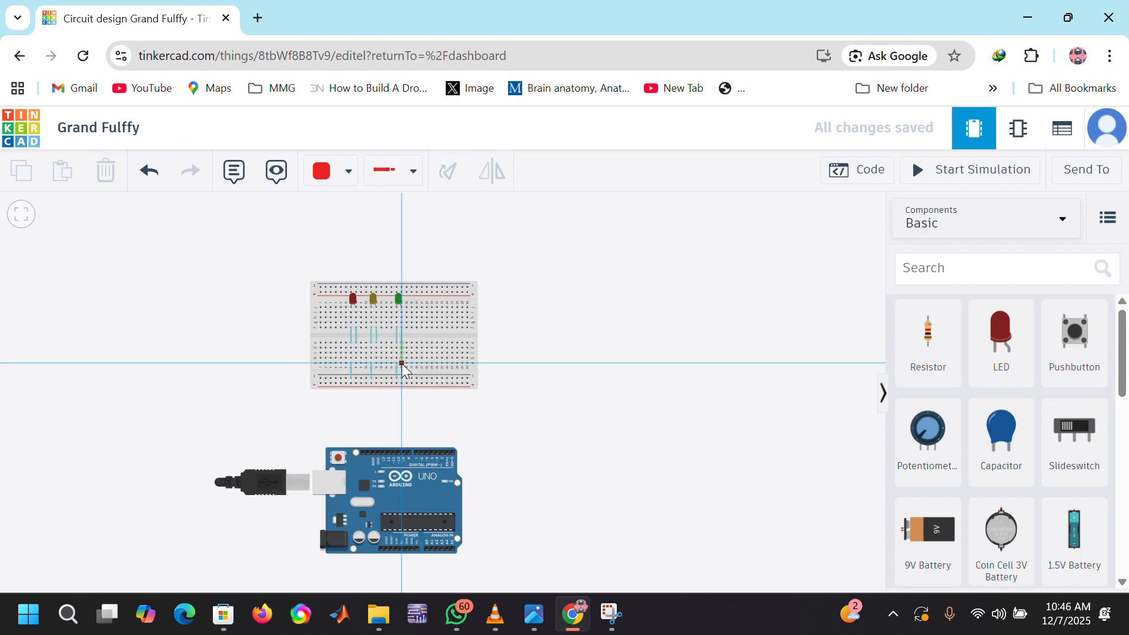
scroll(394, 421, "up", 2)
scroll(392, 416, "down", 1)
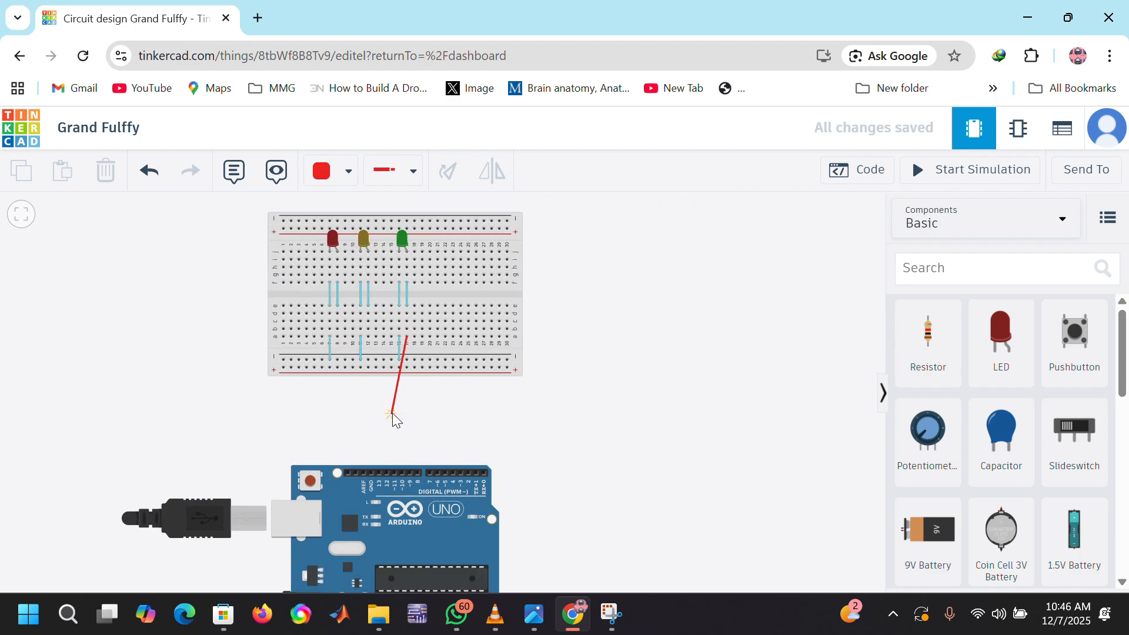
scroll(393, 412, "up", 4)
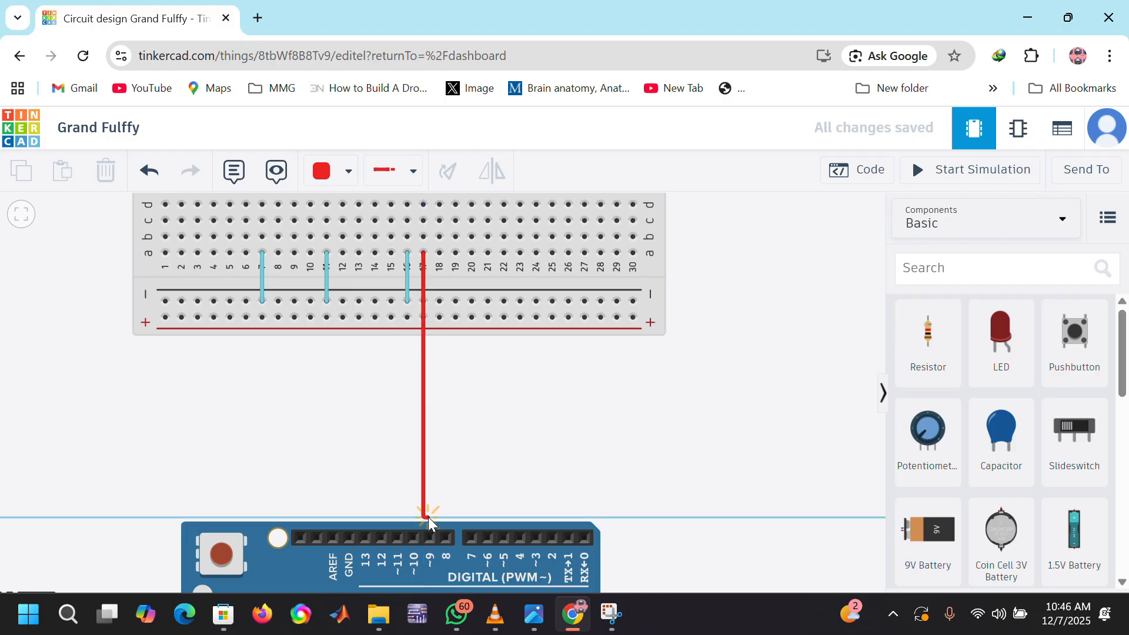
left_click(428, 535)
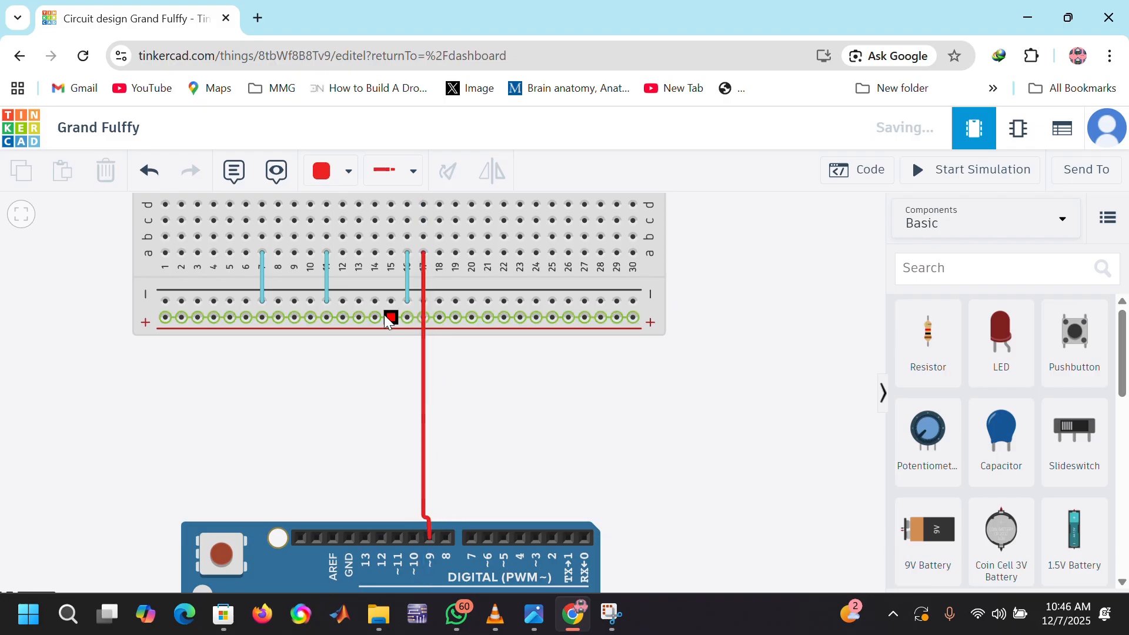
Step: Route a red wire from hole a12 to the Arduino's digital pin 10, bending it just below the breadboard
left_click(343, 253)
scroll(353, 305, "down", 3)
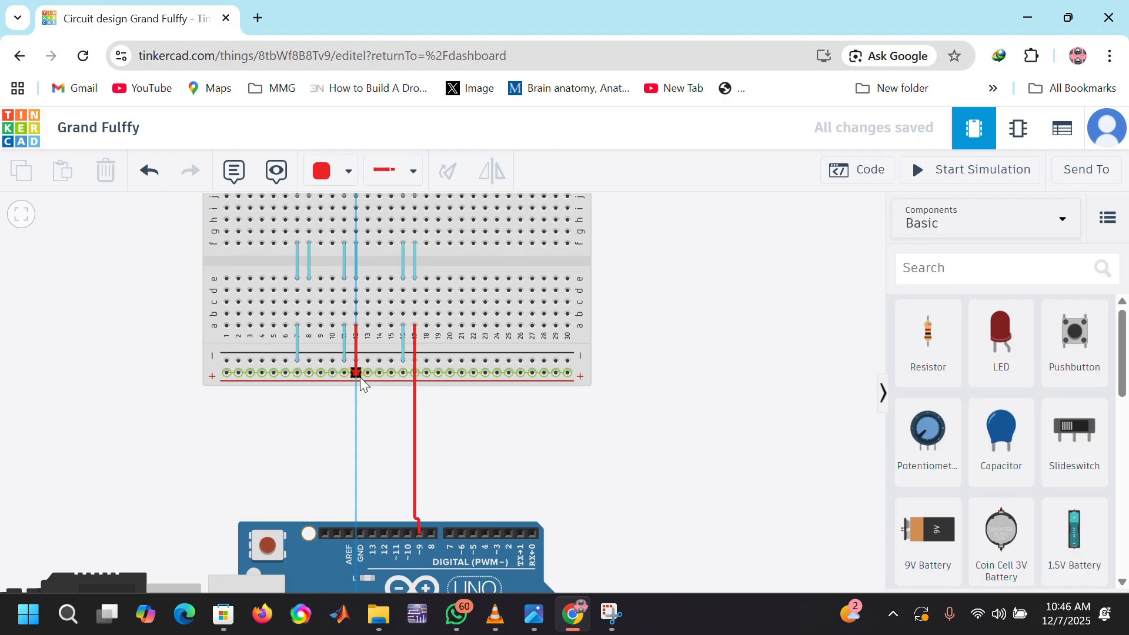
left_click(355, 389)
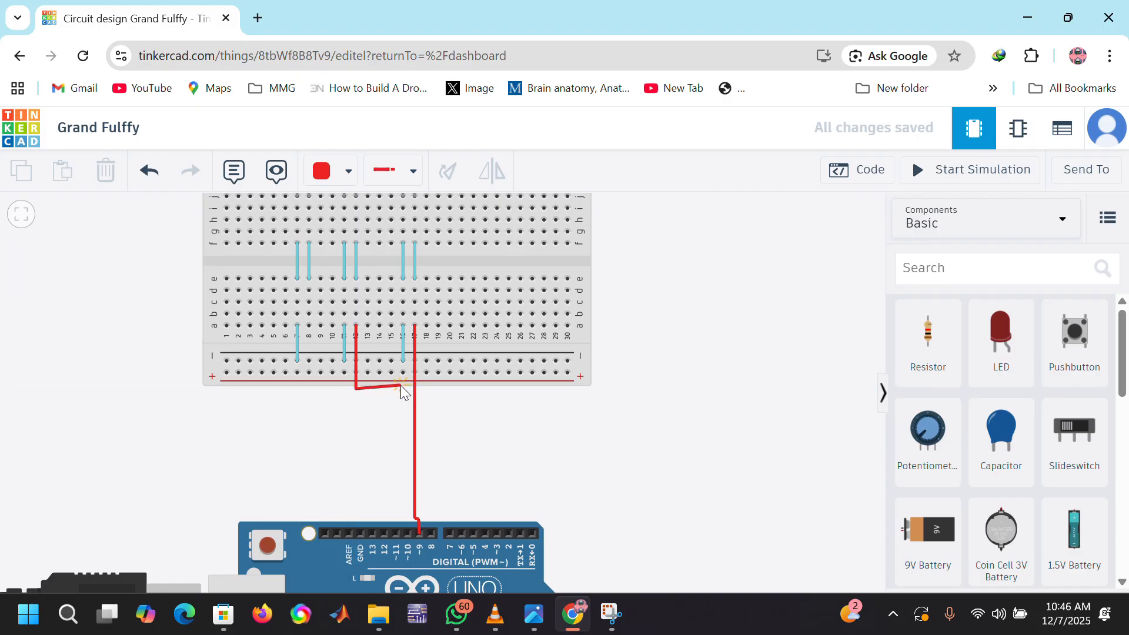
left_click(407, 532)
Step: Route a red wire from breadboard hole a8 to the Arduino's digital pin 11, bending it just below the breadboard
left_click(309, 325)
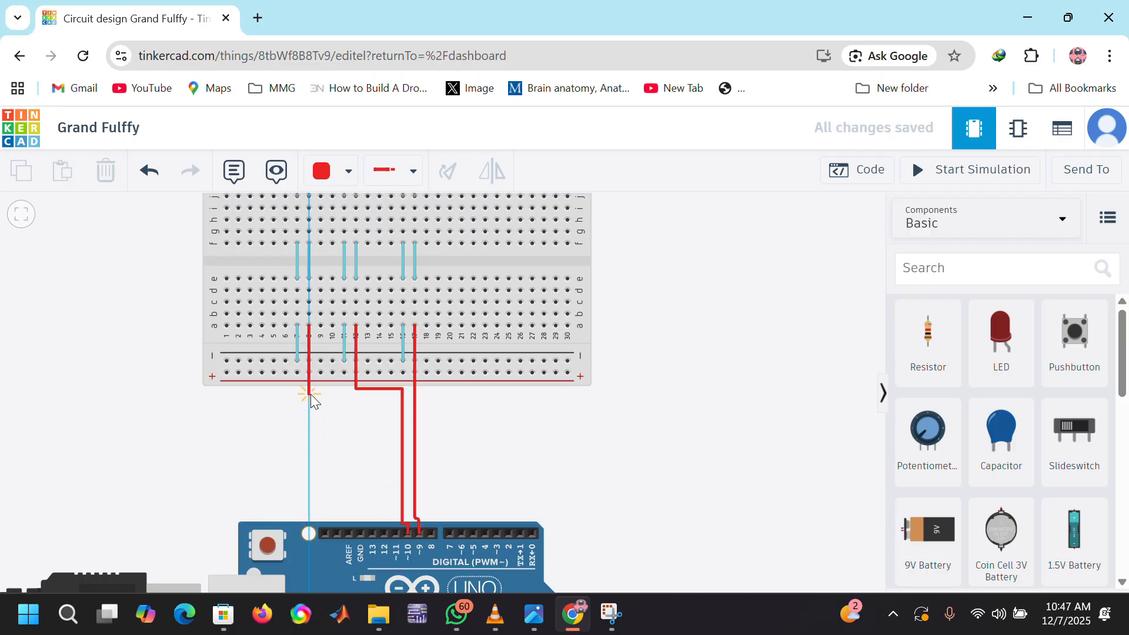
left_click(311, 394)
left_click(390, 396)
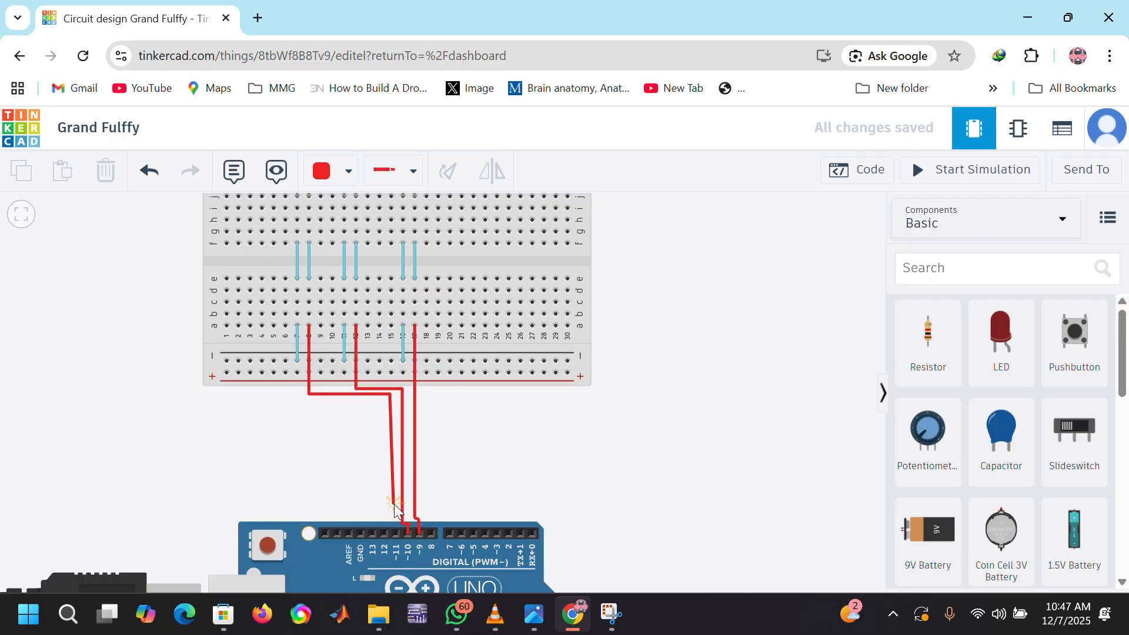
left_click(397, 531)
Step: Route a black wire from the lower negative rail at column 1 to the Arduino's GND pin beside pin 13, bending it around the red wires
scroll(505, 467, "down", 3)
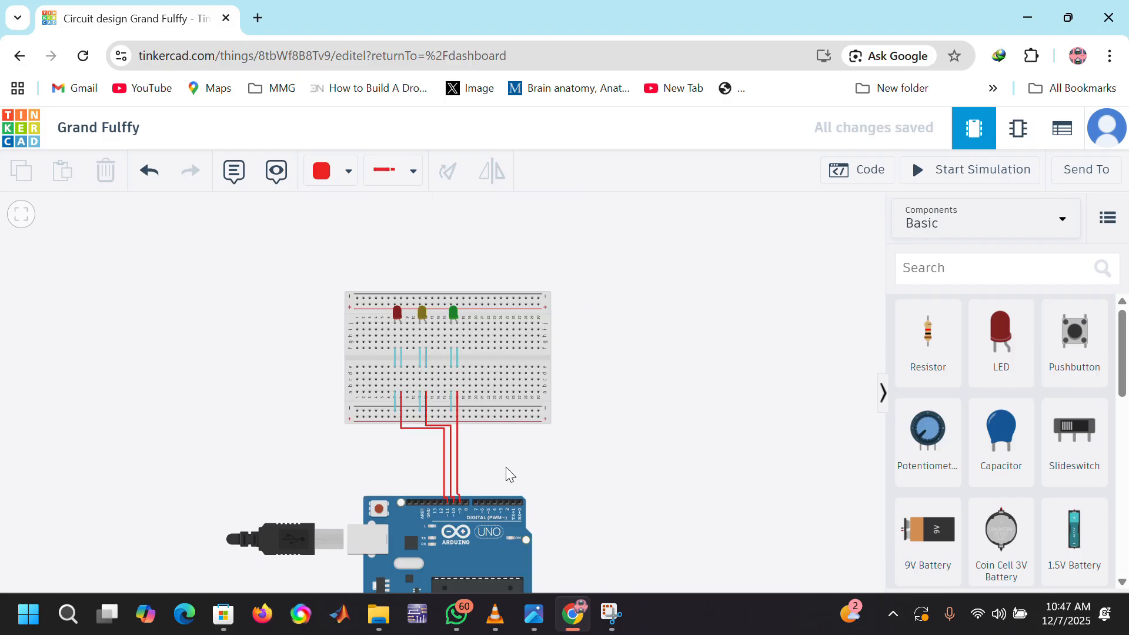
scroll(505, 467, "down", 3)
scroll(529, 561, "up", 6)
scroll(524, 555, "down", 2)
scroll(297, 327, "up", 1)
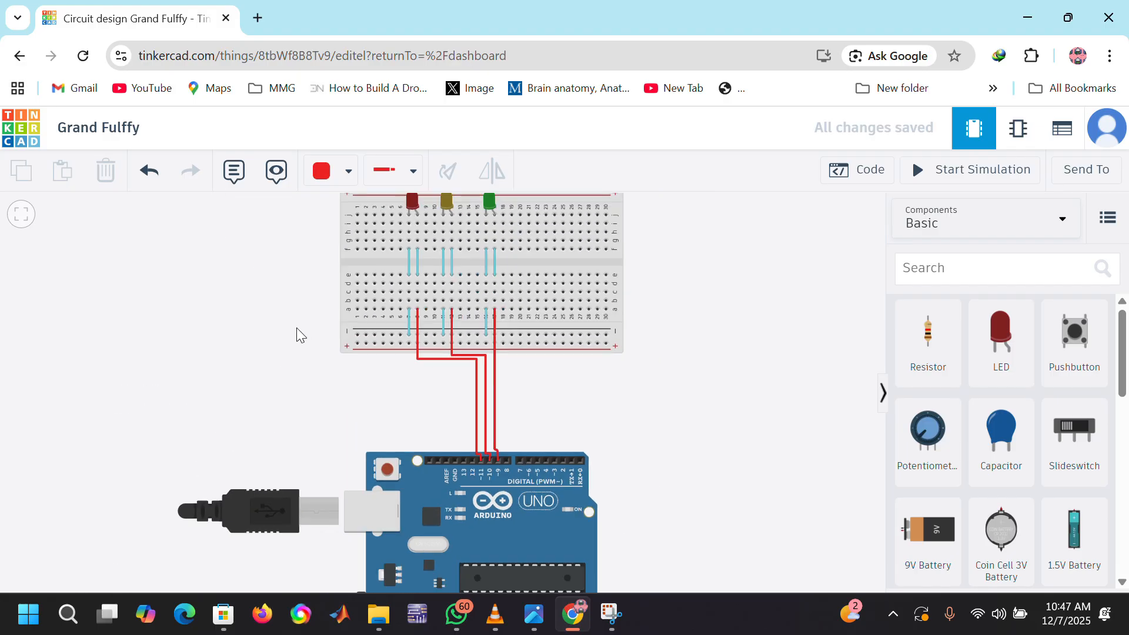
scroll(297, 327, "down", 2)
scroll(552, 324, "up", 4)
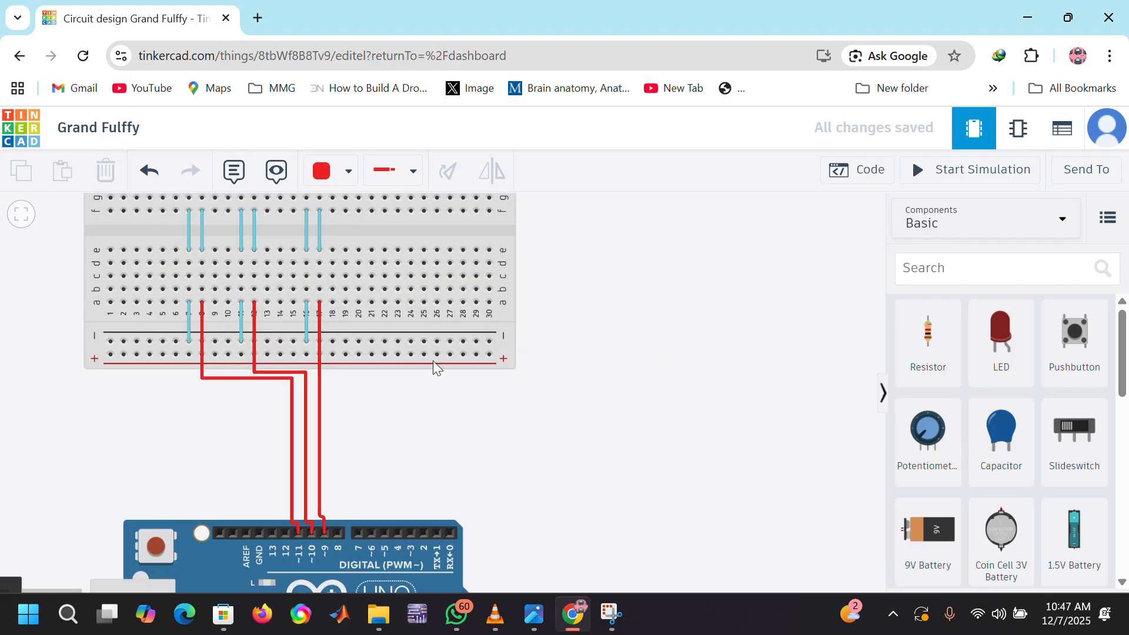
left_click(348, 171)
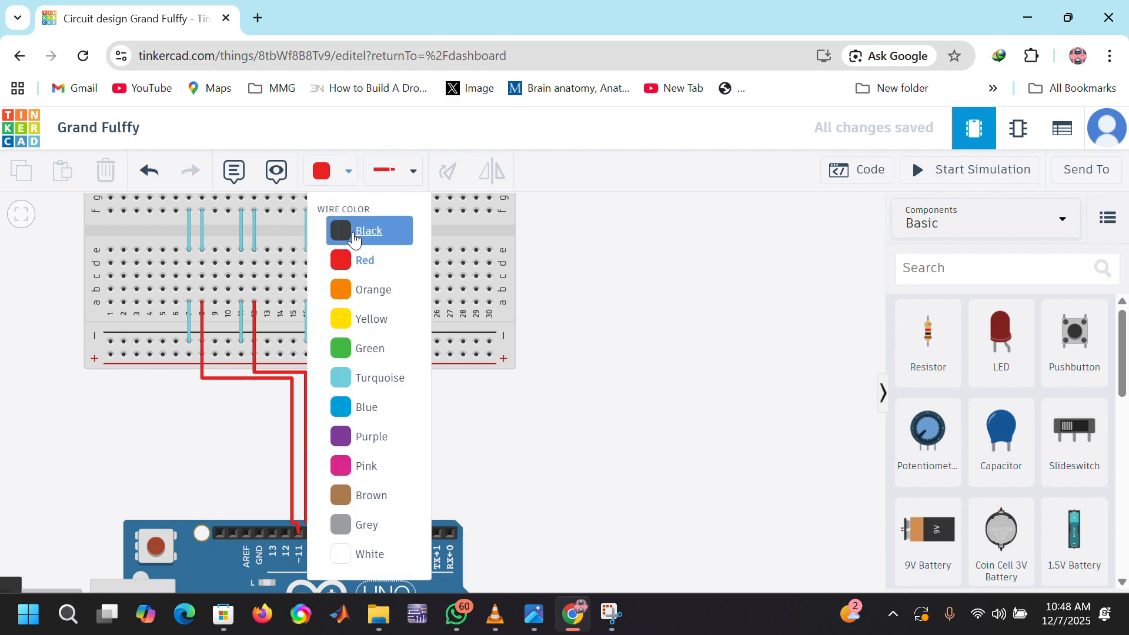
left_click(353, 238)
left_click(112, 352)
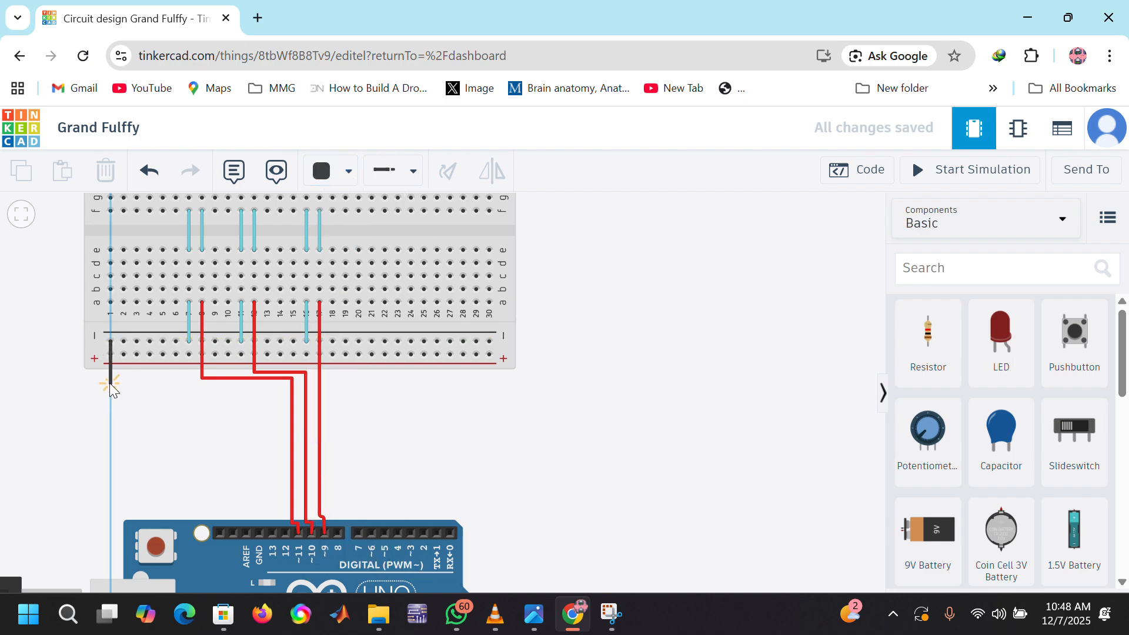
left_click(110, 383)
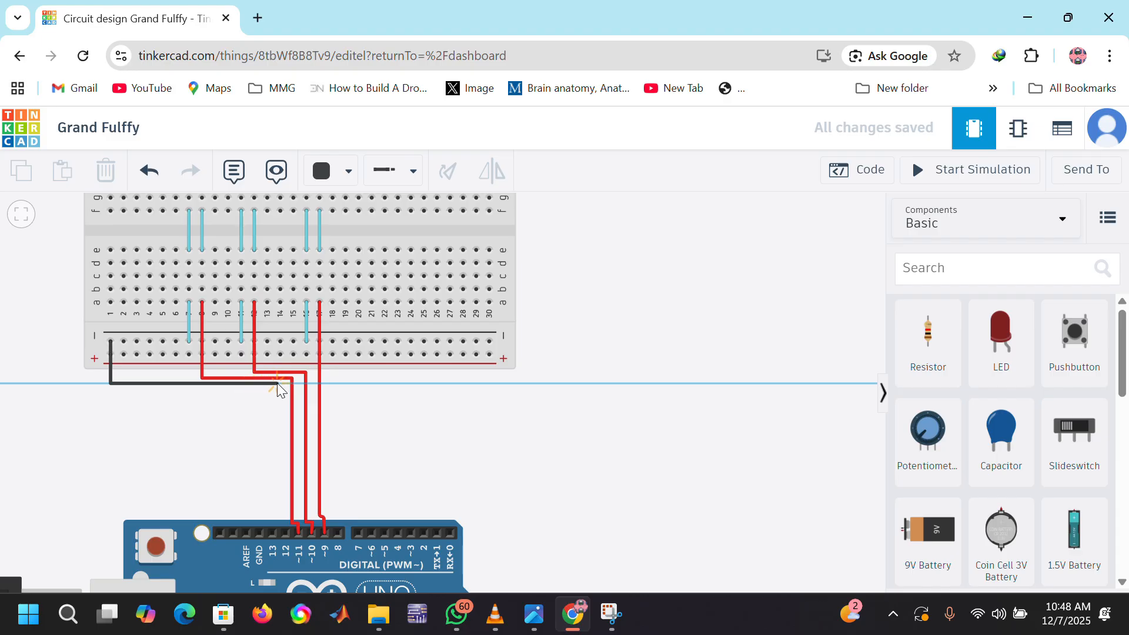
left_click(276, 383)
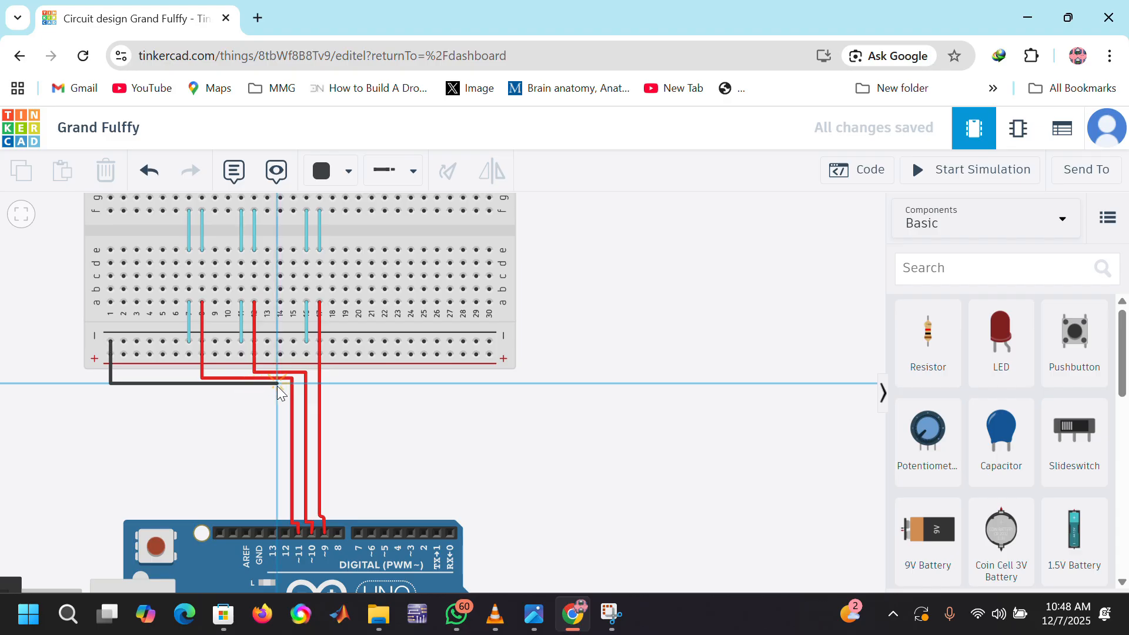
left_click(259, 513)
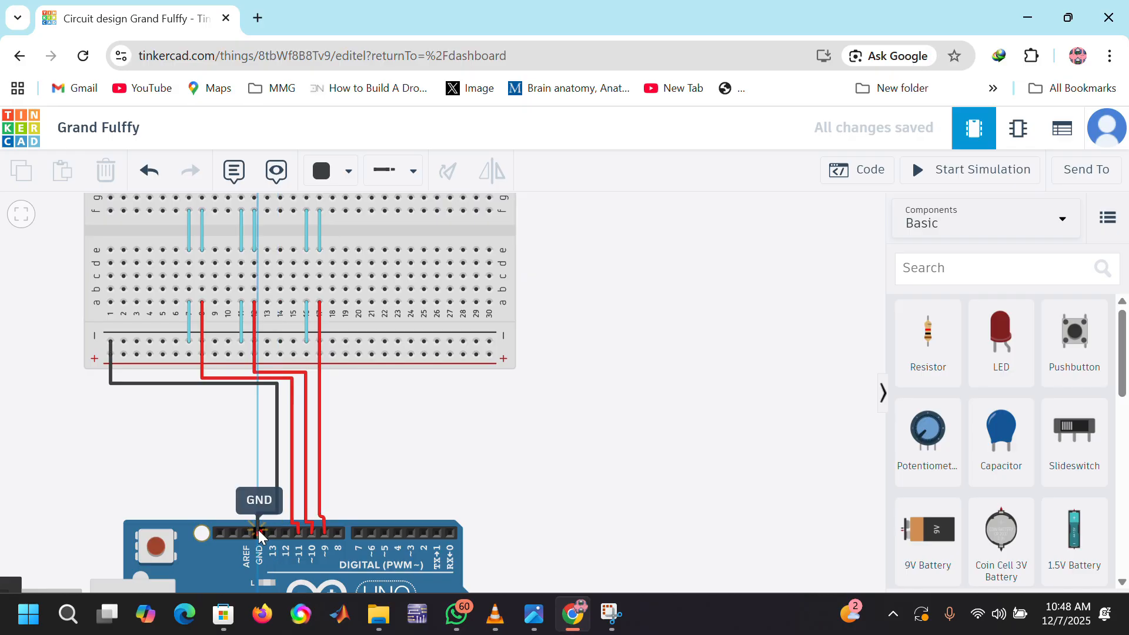
left_click(259, 531)
left_click(225, 461)
Step: Examine the complete wiring between the three breadboard LEDs and the Arduino Uno
scroll(224, 461, "down", 3)
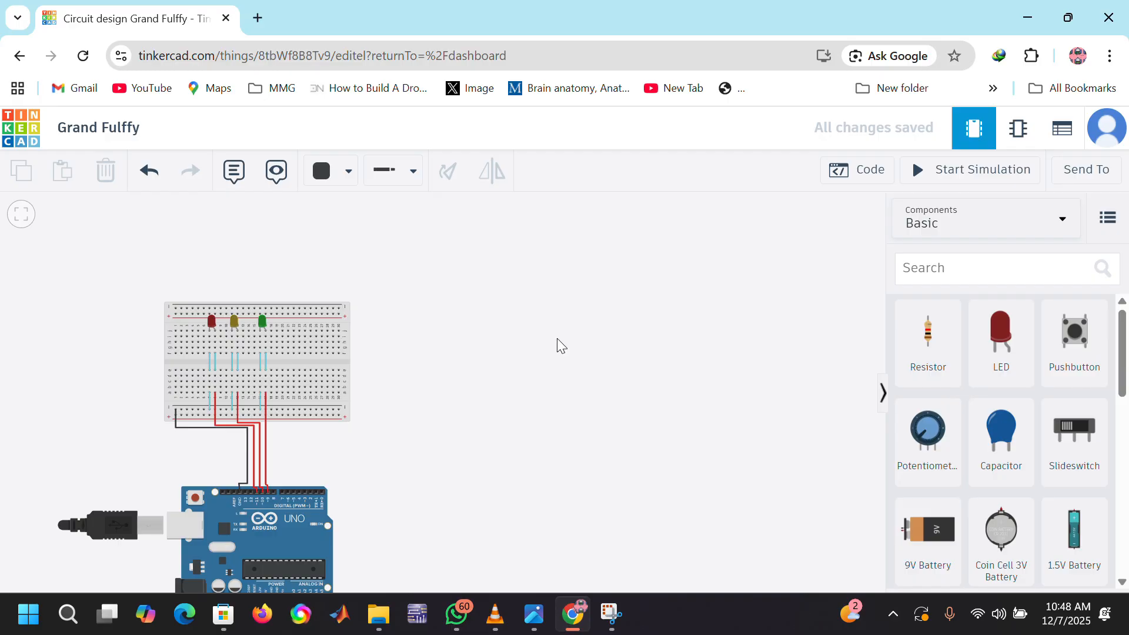
scroll(461, 402, "down", 3)
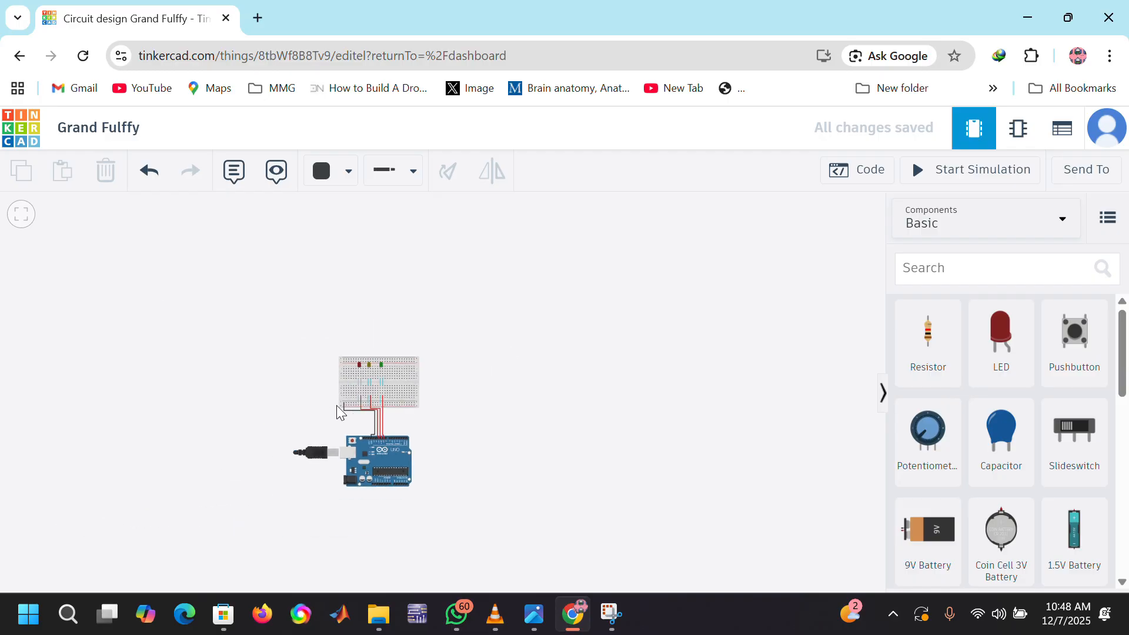
scroll(326, 405, "up", 5)
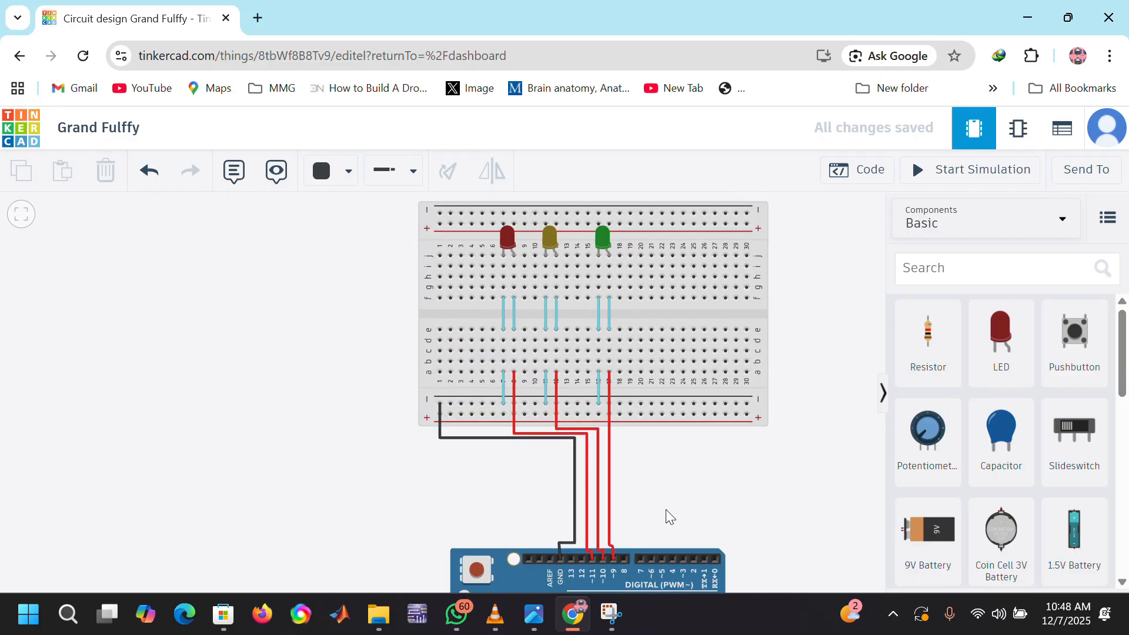
scroll(666, 509, "down", 5)
scroll(449, 353, "down", 3)
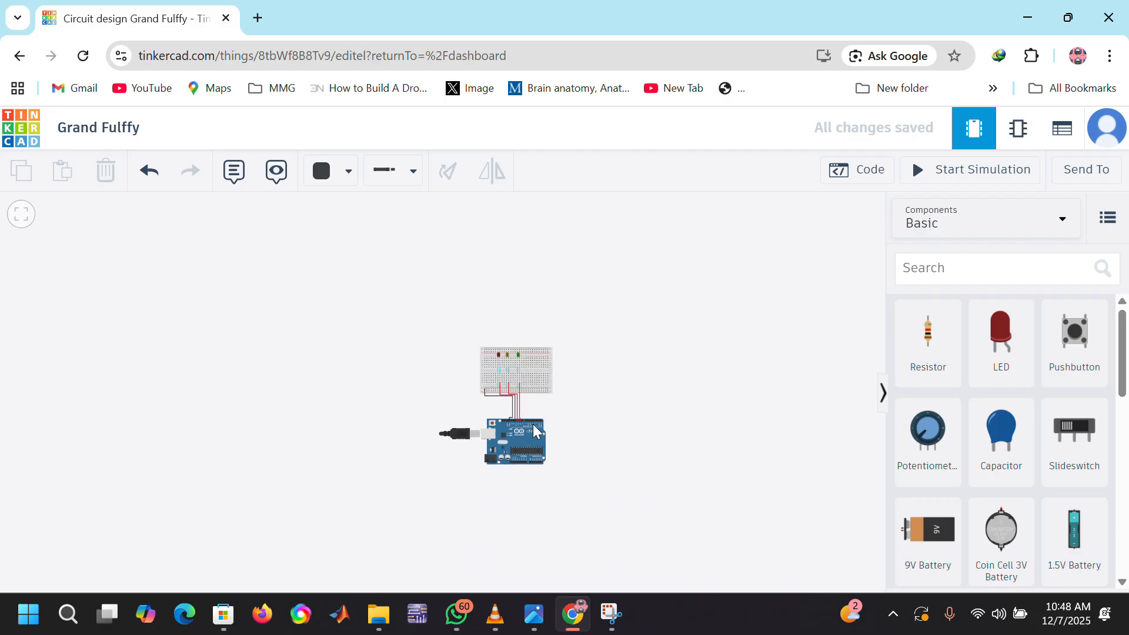
scroll(535, 431, "up", 5)
scroll(476, 341, "down", 3)
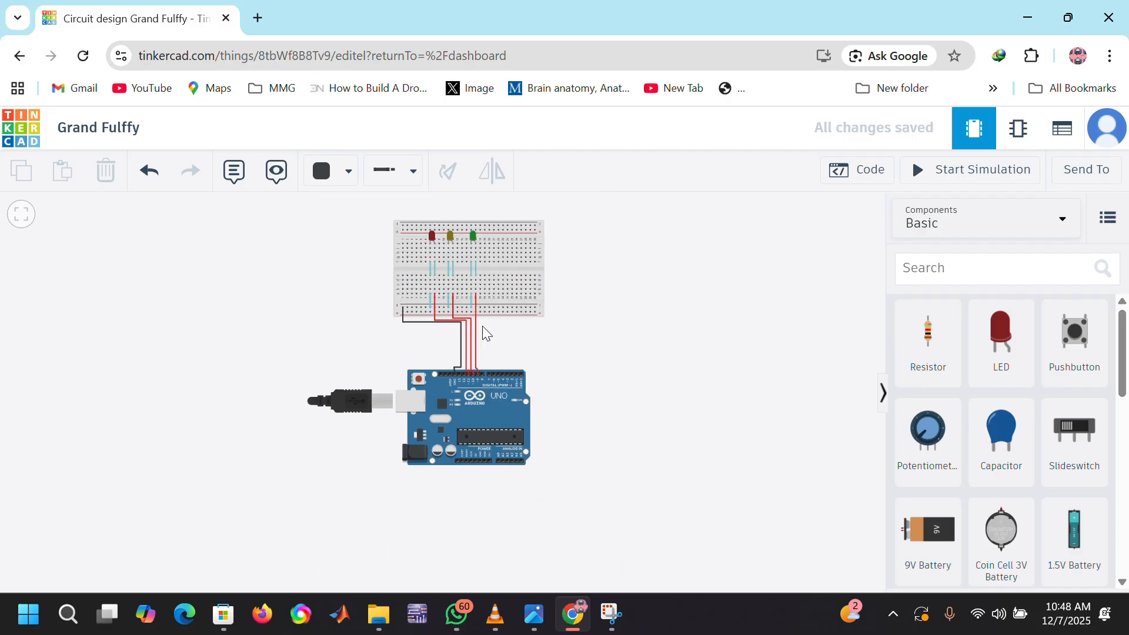
scroll(443, 195, "up", 1)
scroll(443, 195, "up", 3)
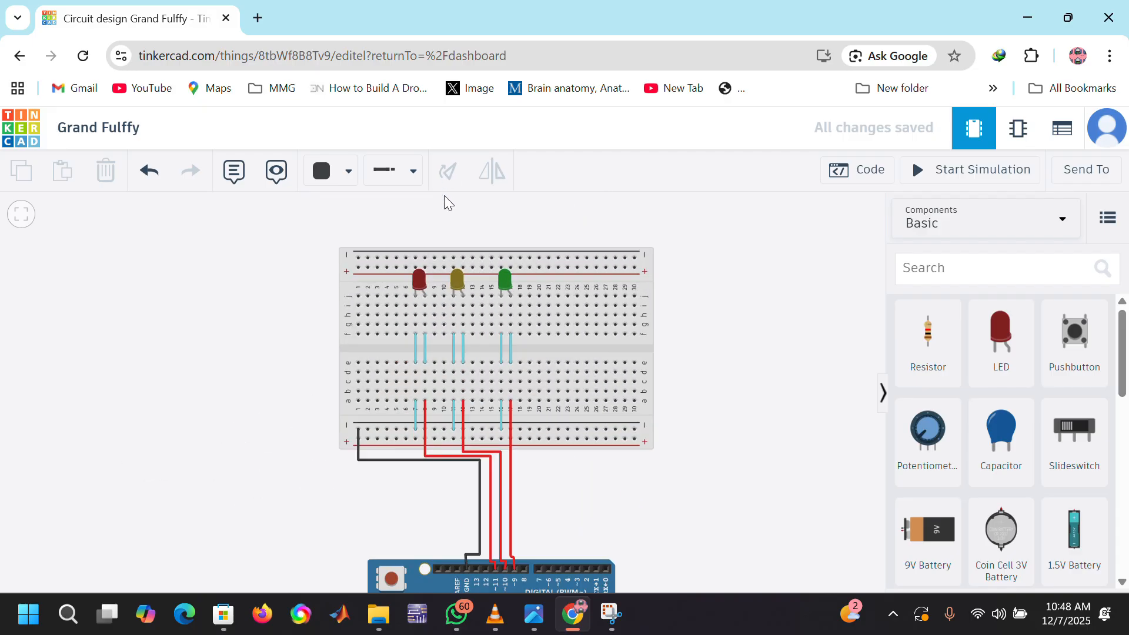
scroll(489, 200, "down", 2)
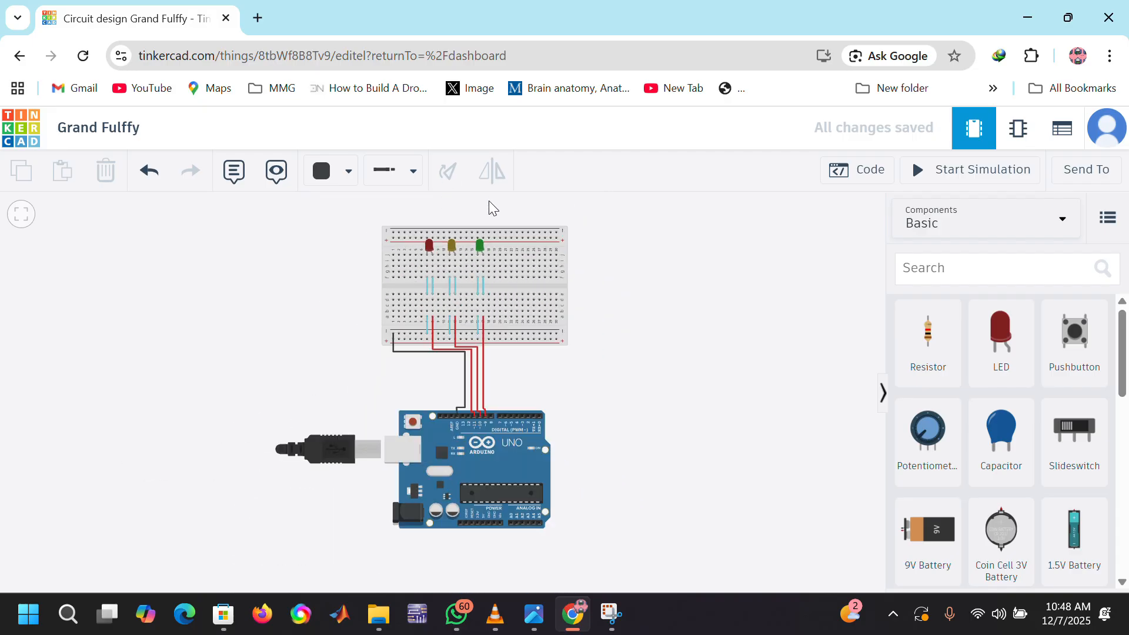
Step: Open the Arduino's code editor and change it from Blocks to Text, accepting the loss of the existing blocks
left_click(860, 174)
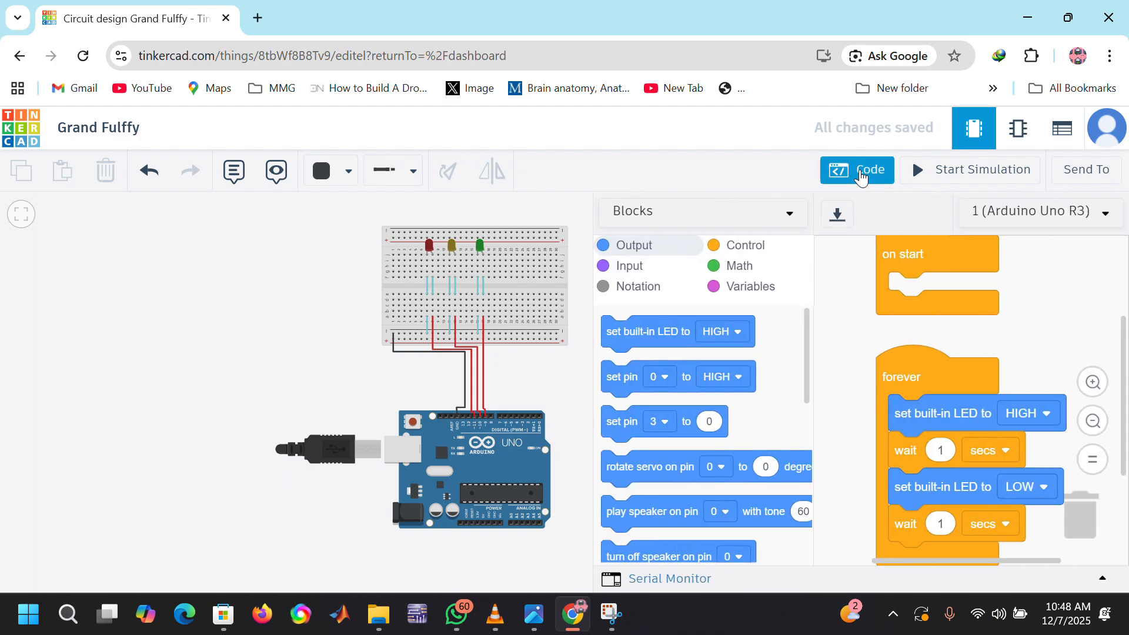
left_click(799, 216)
left_click(659, 281)
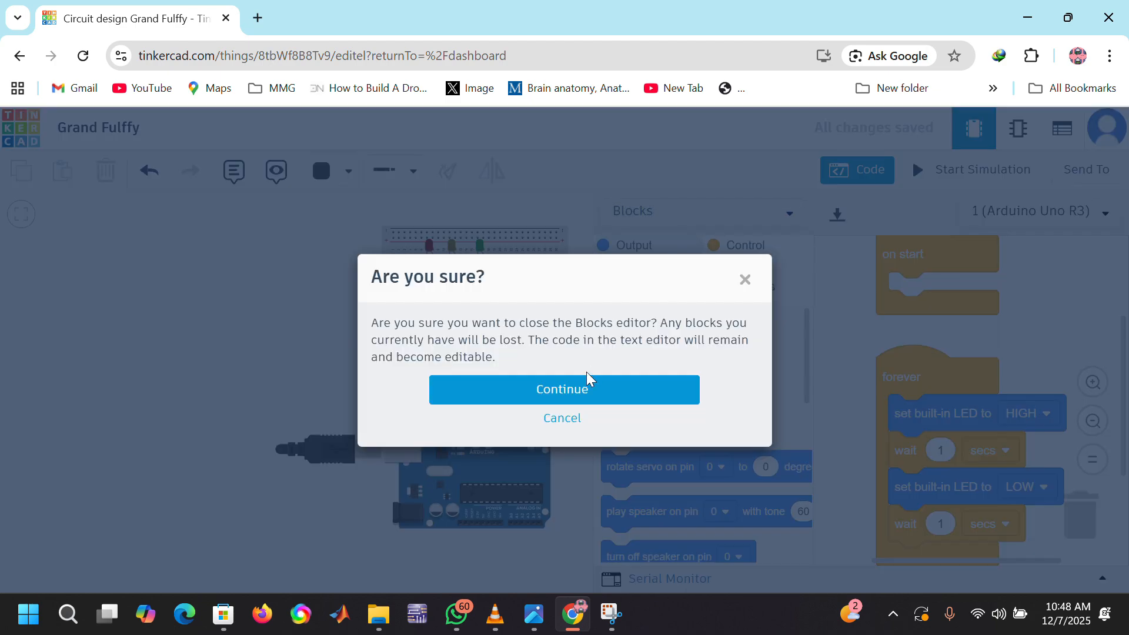
left_click(569, 391)
Step: Delete all of the default code so the Arduino's text editor is empty
left_click_drag(708, 454, 654, 432)
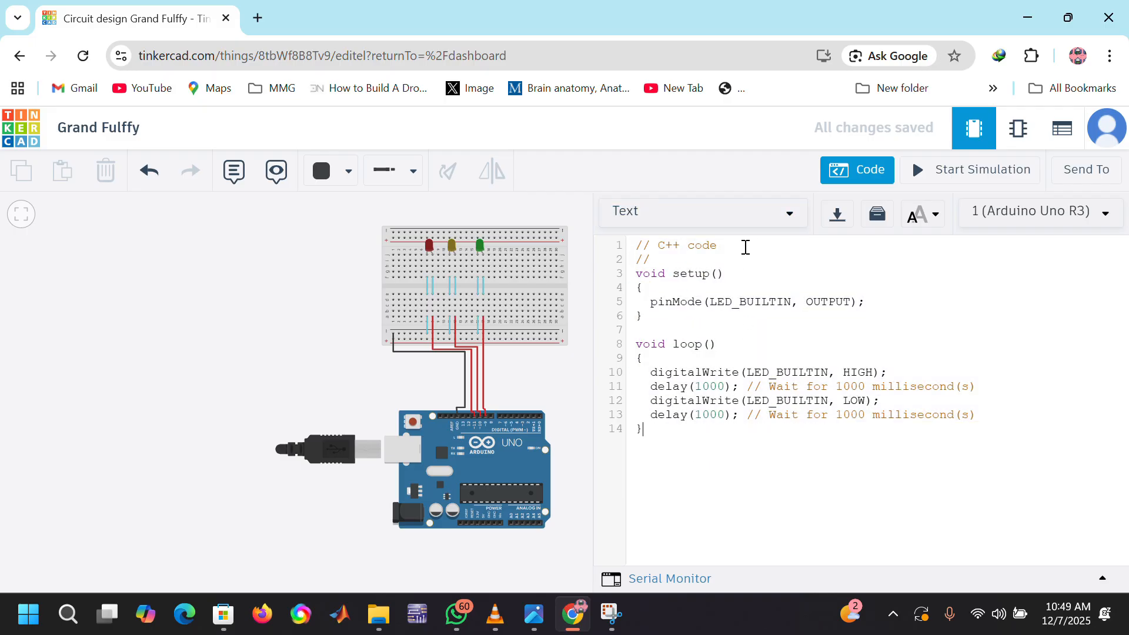
key("BackSpace")
key("BackSpace")
key("BackSpace")
key("BackSpace")
key("BackSpace")
key("BackSpace")
key("BackSpace")
key("BackSpace")
key("BackSpace")
key("BackSpace")
key("BackSpace")
key("BackSpace")
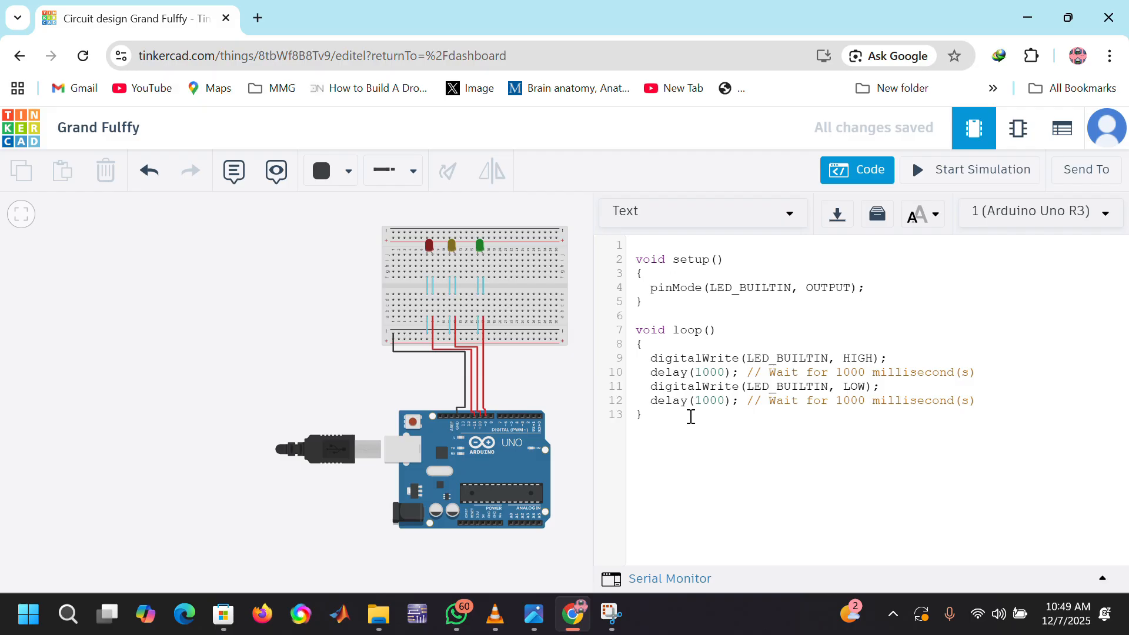
left_click_drag(691, 417, 637, 247)
key("BackSpace")
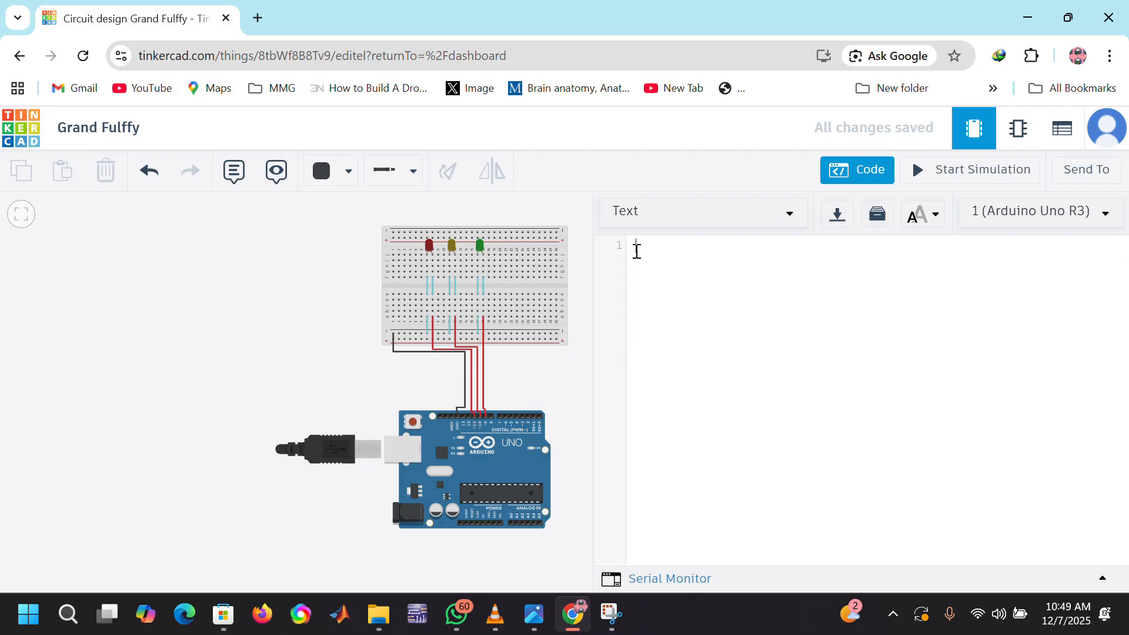
right_click(637, 251)
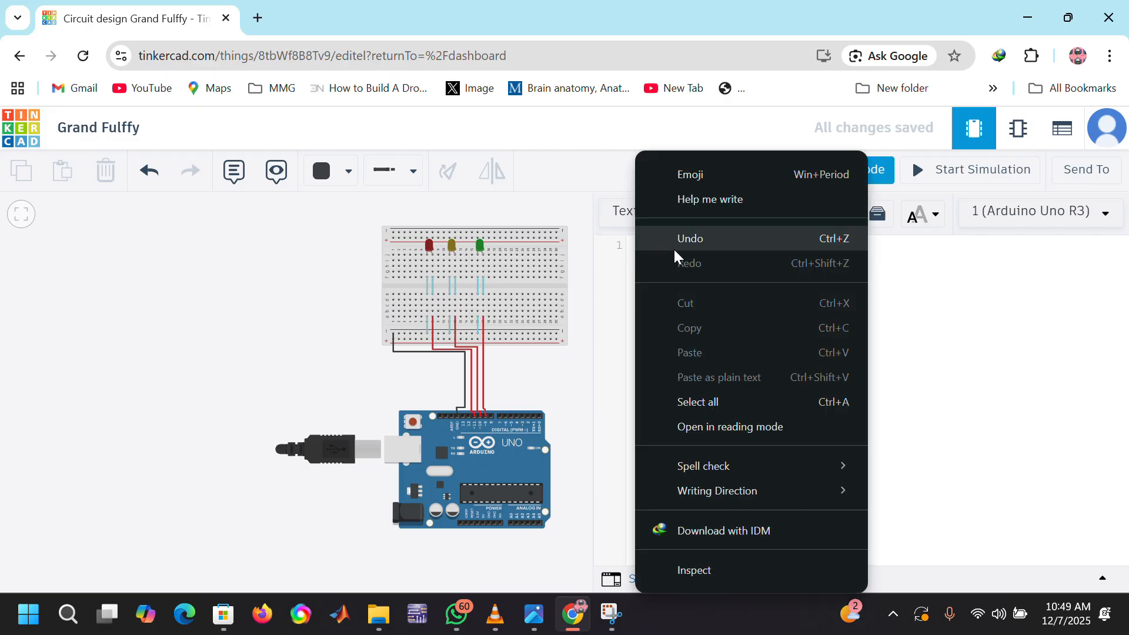
left_click(954, 400)
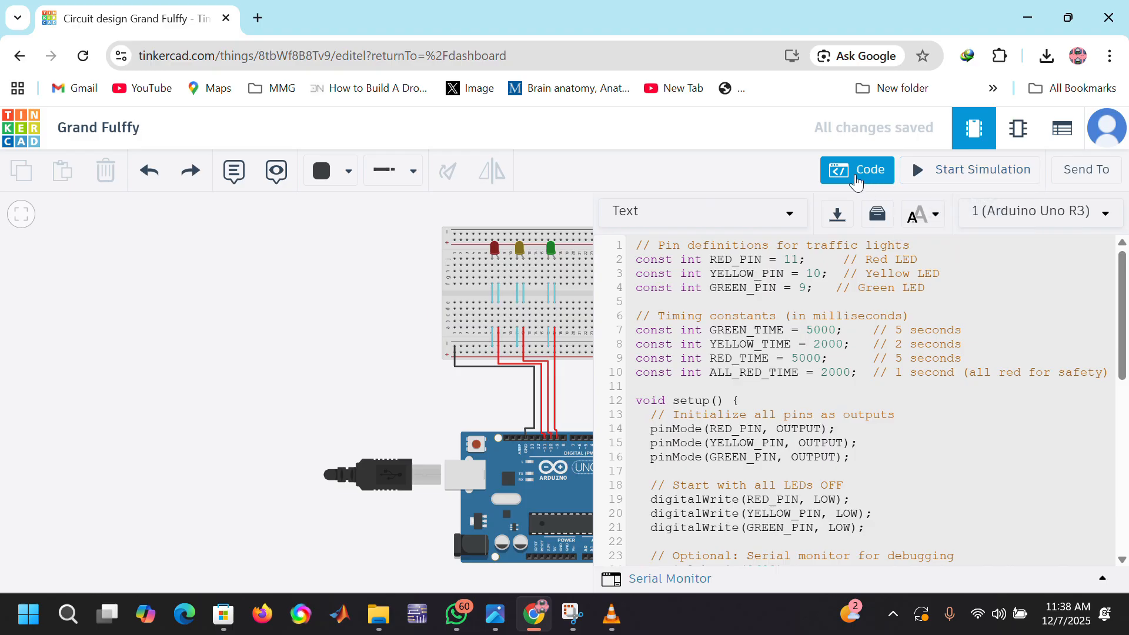
Step: Look through the traffic-light code, close the code editor and start the simulation
scroll(829, 350, "down", 10)
scroll(829, 350, "up", 10)
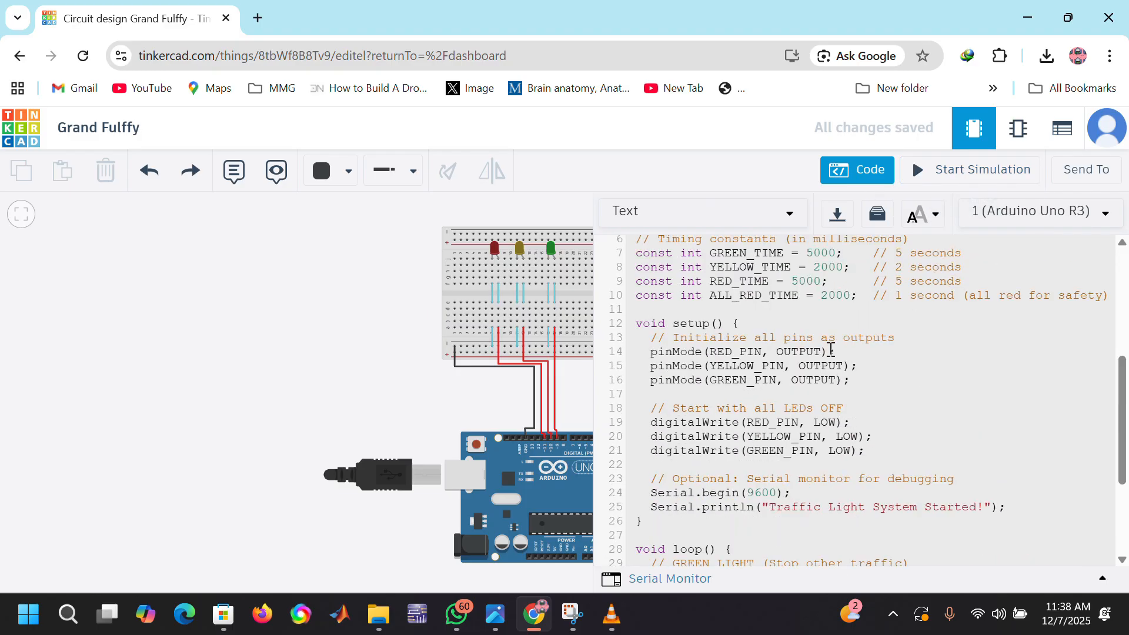
left_click(857, 169)
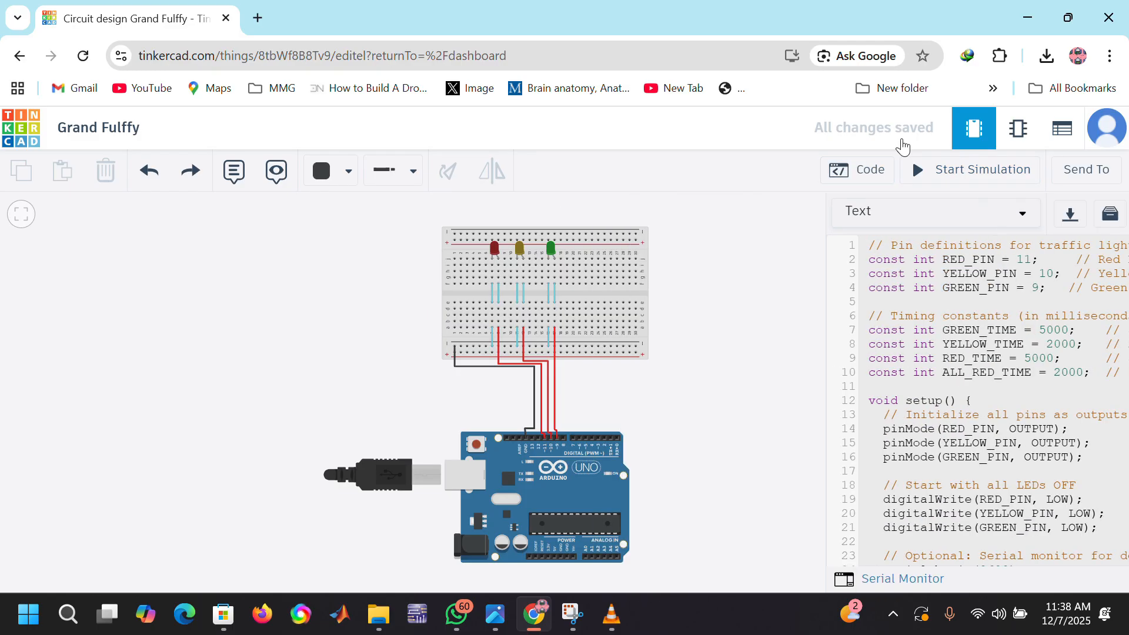
left_click(934, 177)
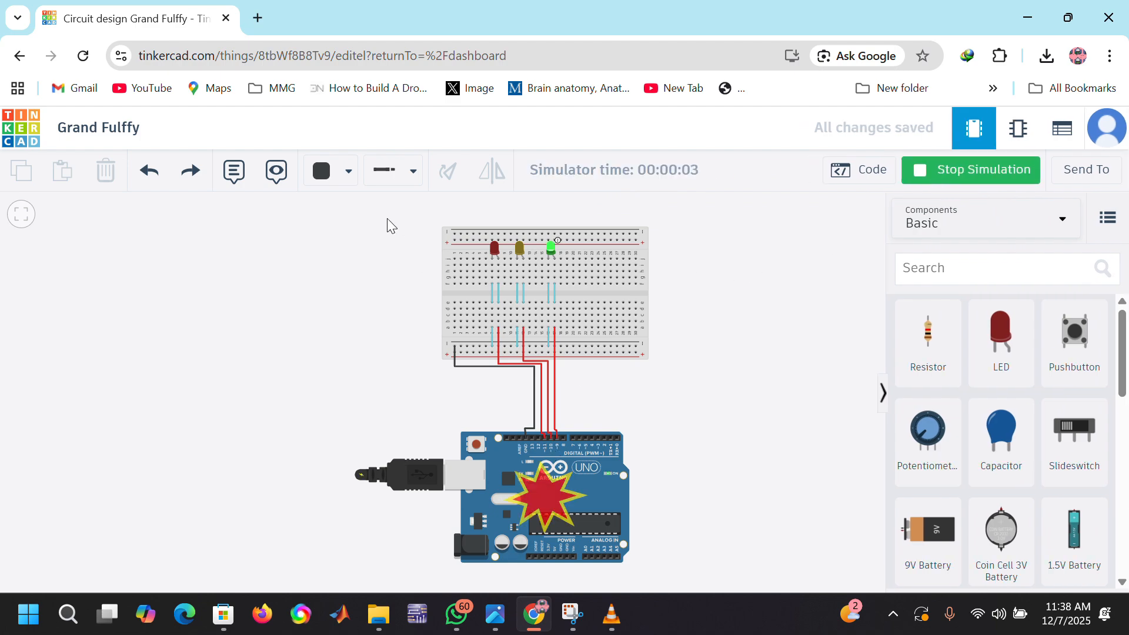
Step: Watch the LEDs cycle in the simulation and inspect the warnings on the red LED, the green LED and the Arduino
scroll(386, 218, "up", 4)
scroll(387, 218, "down", 3)
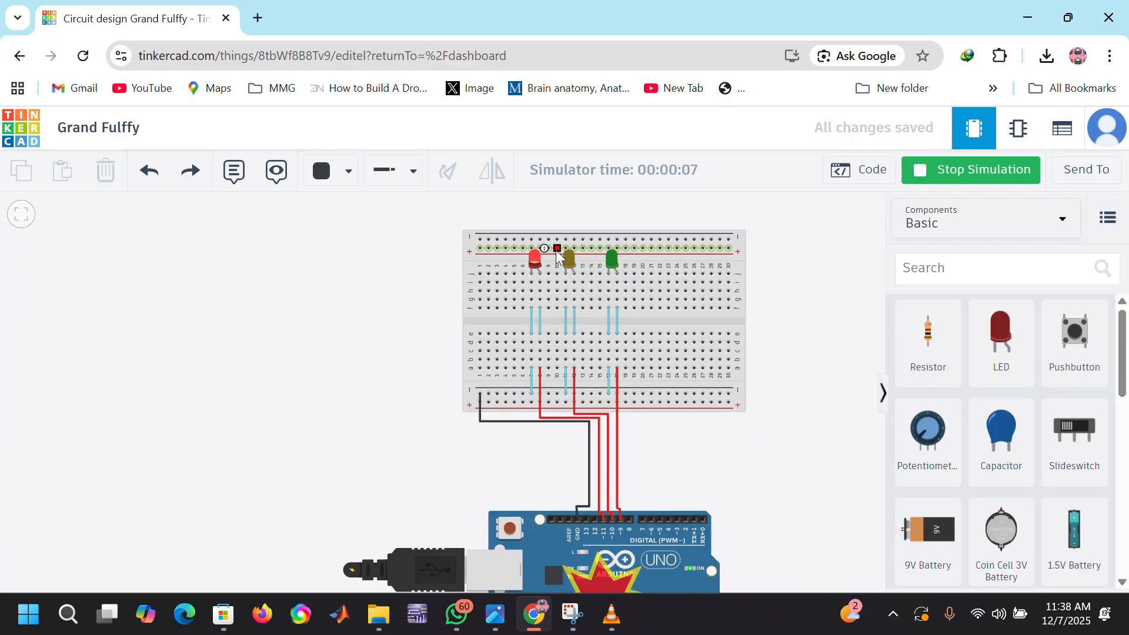
mouse_move(537, 257)
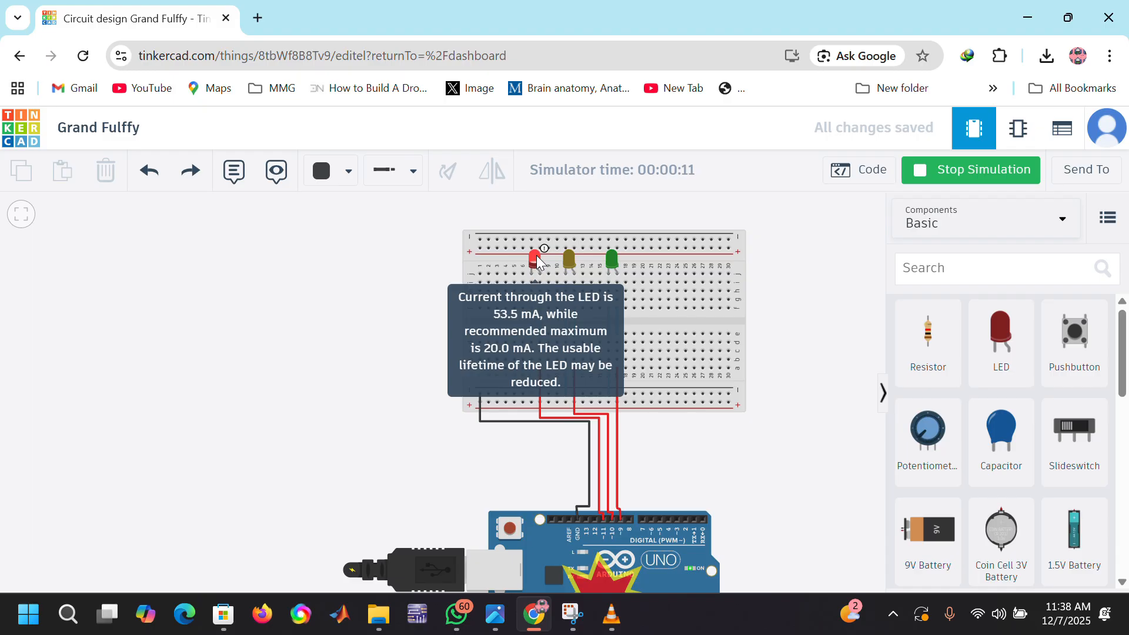
mouse_move(609, 256)
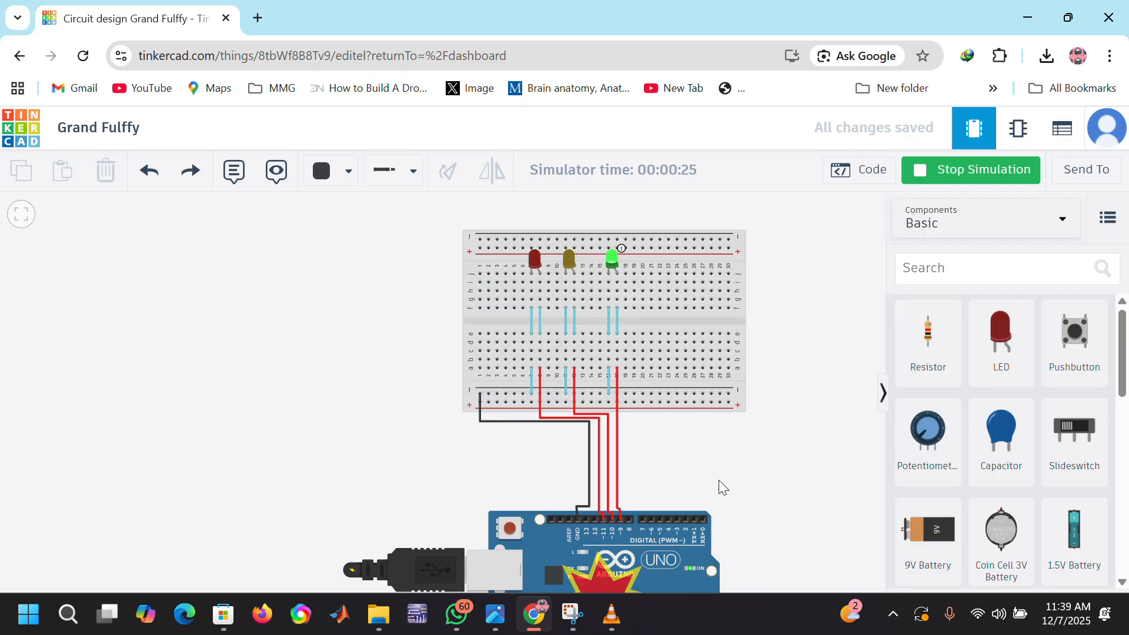
scroll(718, 480, "down", 5)
mouse_move(662, 532)
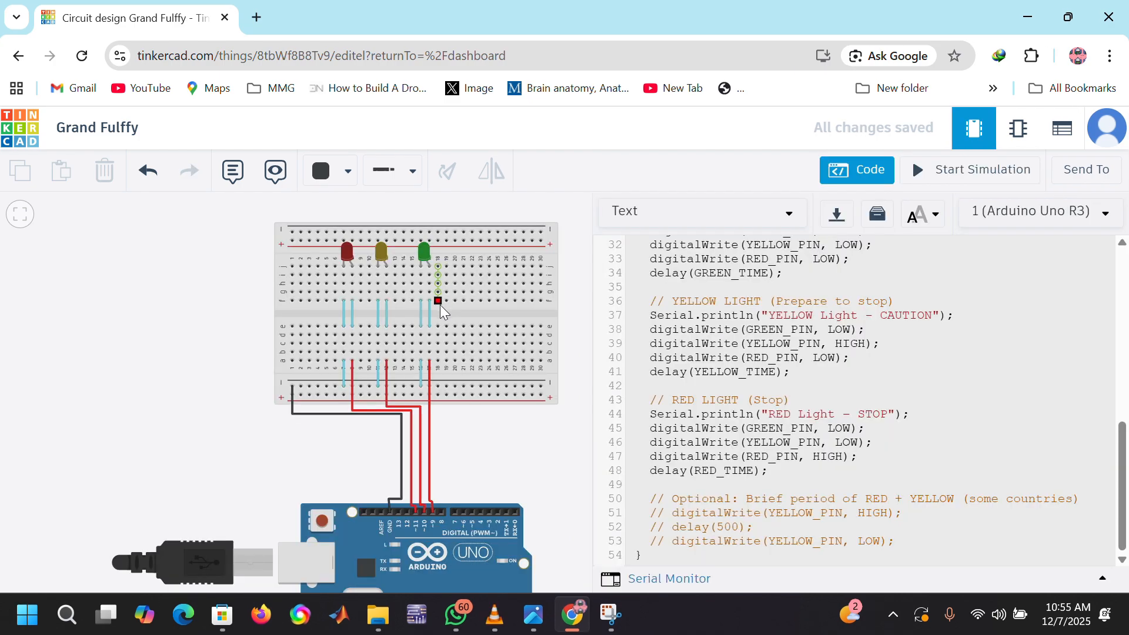
Step: Replace the column 17 jumper across the breadboard's center gap, below the green LED, with a resistor, closing the code editor
key("Delete")
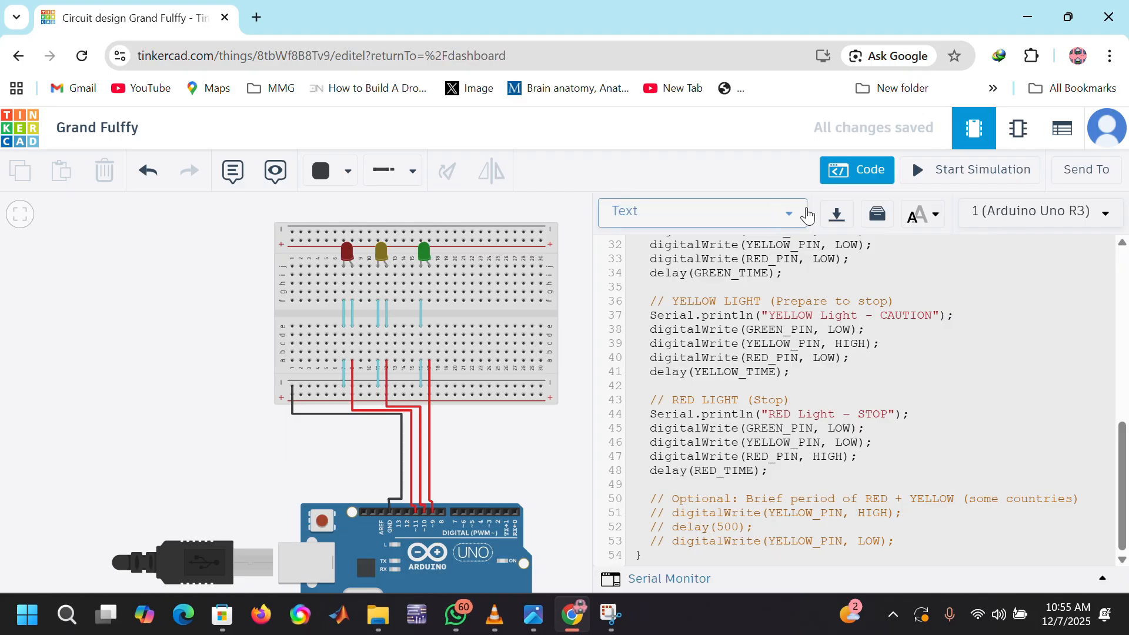
left_click(854, 168)
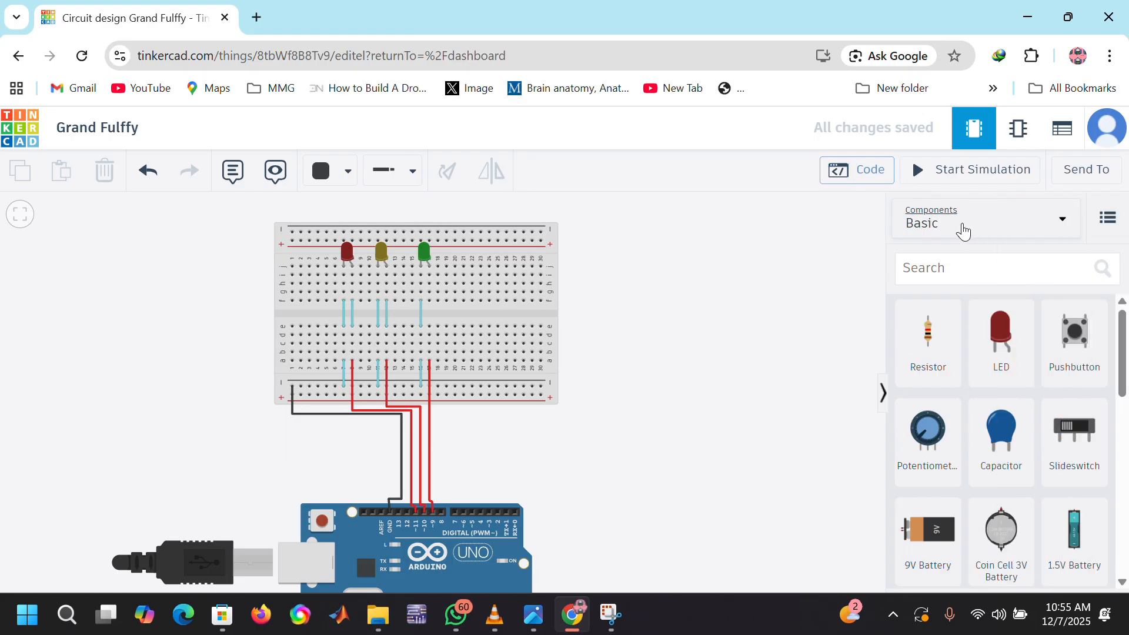
left_click(941, 344)
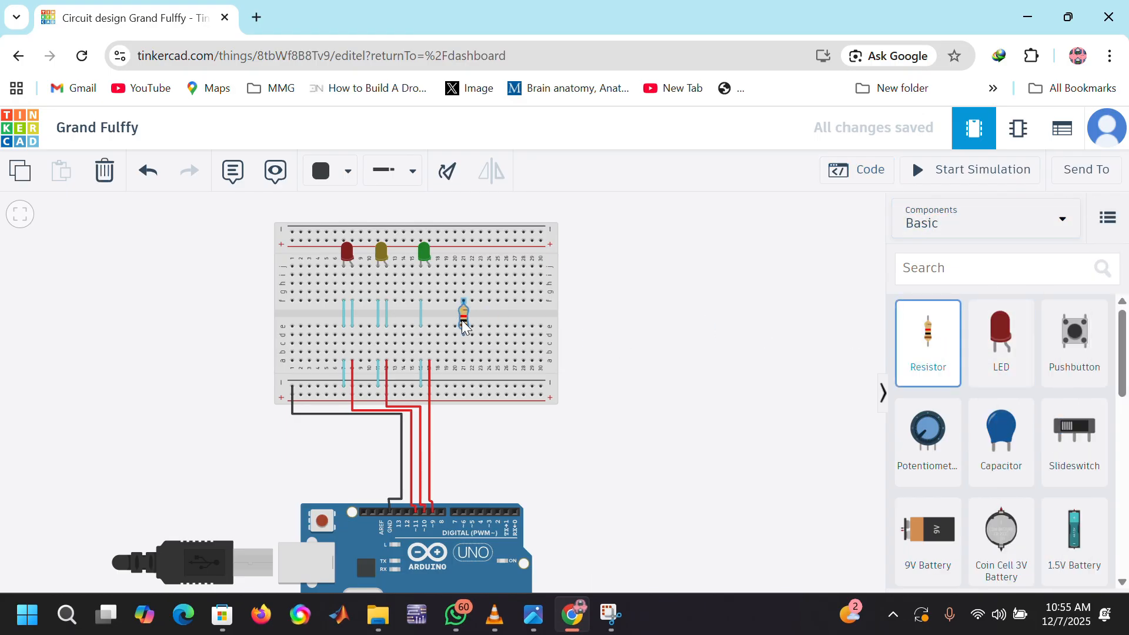
left_click(430, 316)
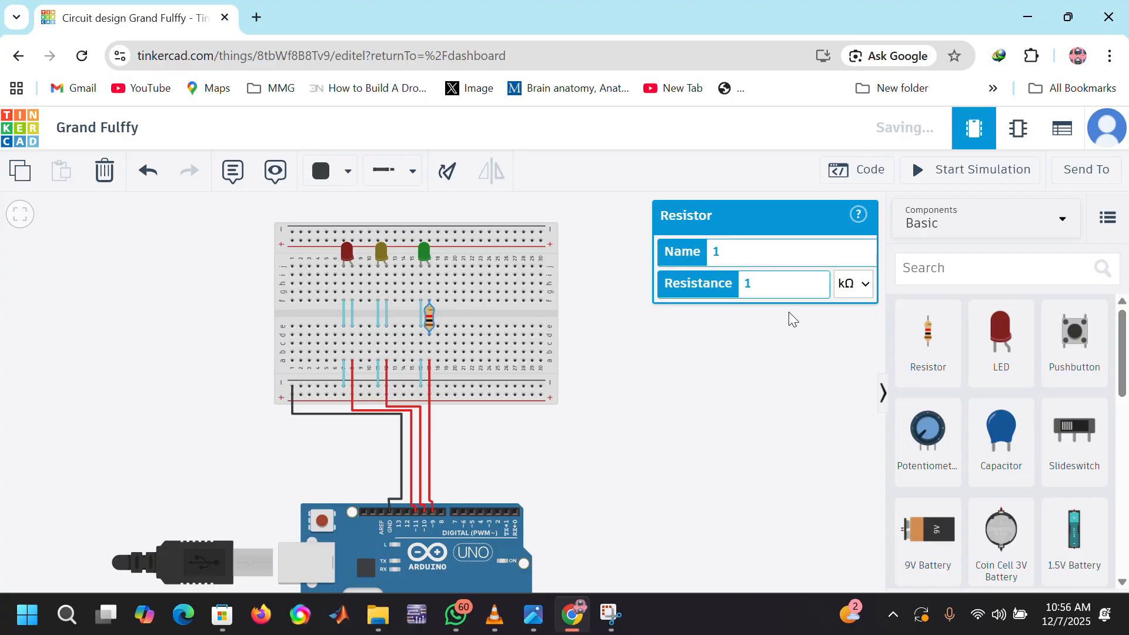
Step: Set the resistance of the resistor below the green LED to 220 Ω
left_click(863, 283)
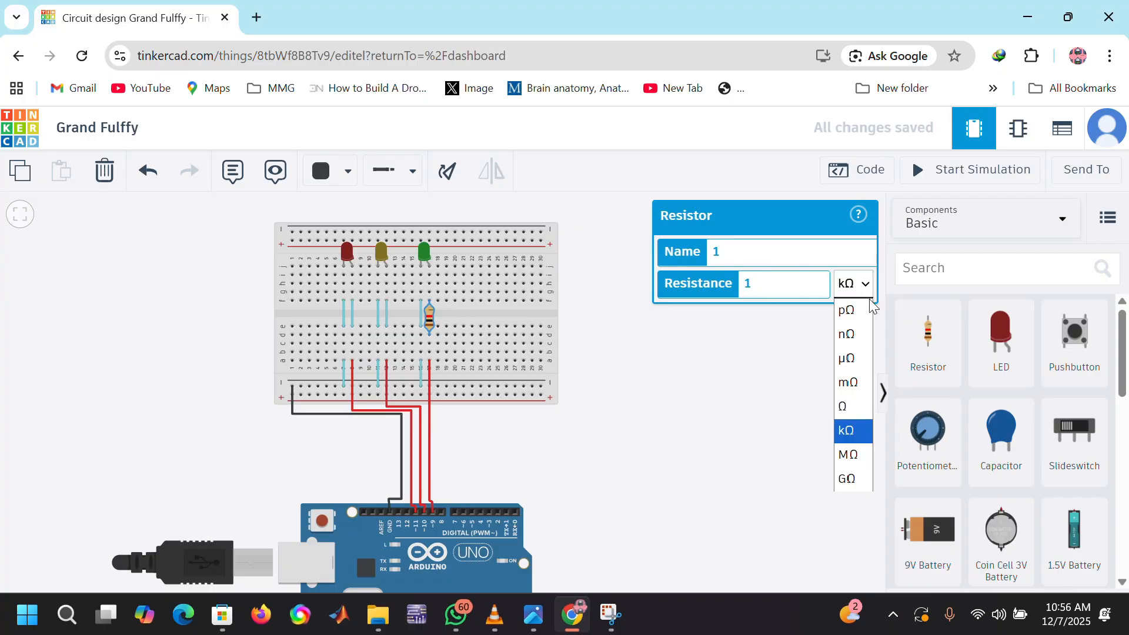
left_click(845, 407)
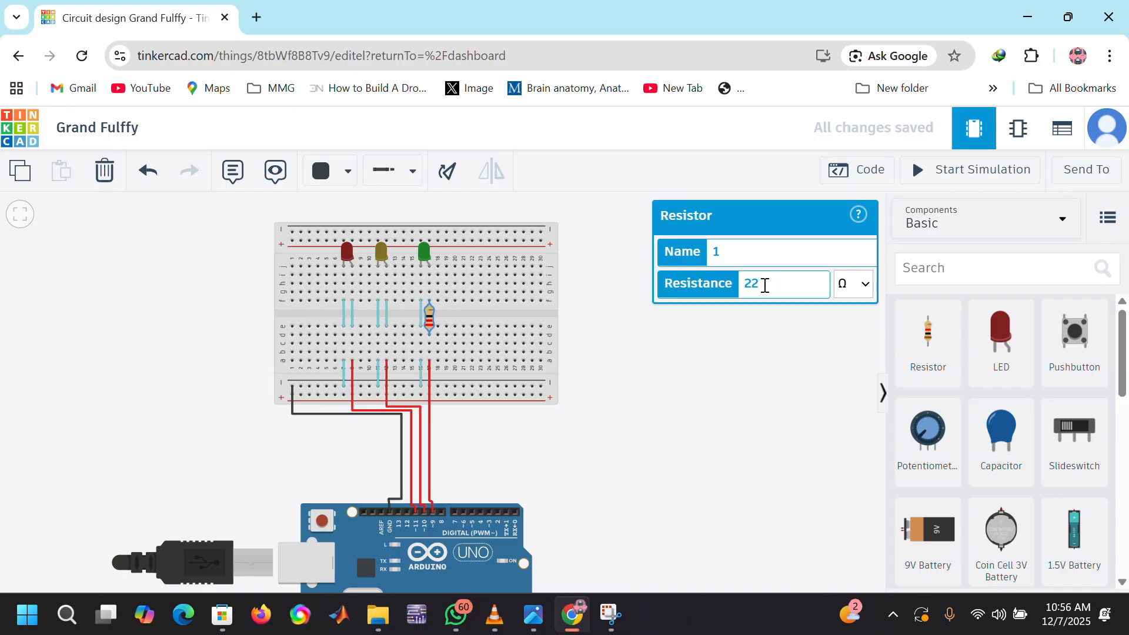
Step: Replace the column 12 and column 8 jumpers across the breadboard's center gap, below the yellow and red LEDs, with resistors
left_click(928, 343)
left_click(704, 352)
left_click(386, 312)
key("Delete")
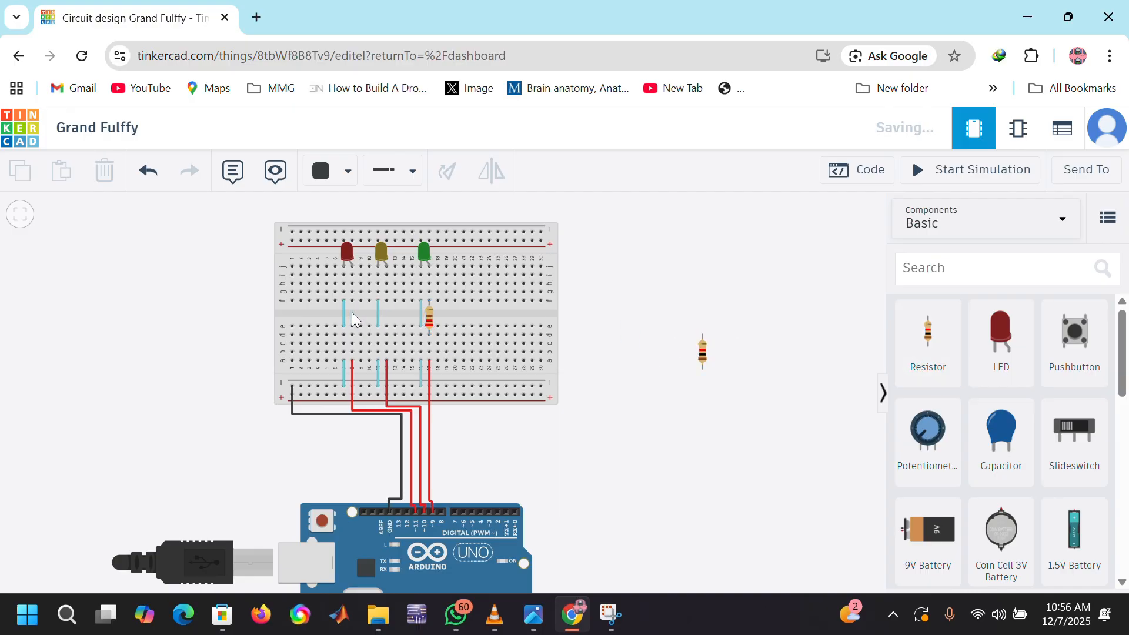
left_click(353, 316)
key("Delete")
left_click_drag(706, 350, 391, 316)
left_click(928, 332)
left_click(353, 317)
Step: Set the resistance of the resistor below the yellow LED to 220 Ω
left_click(386, 318)
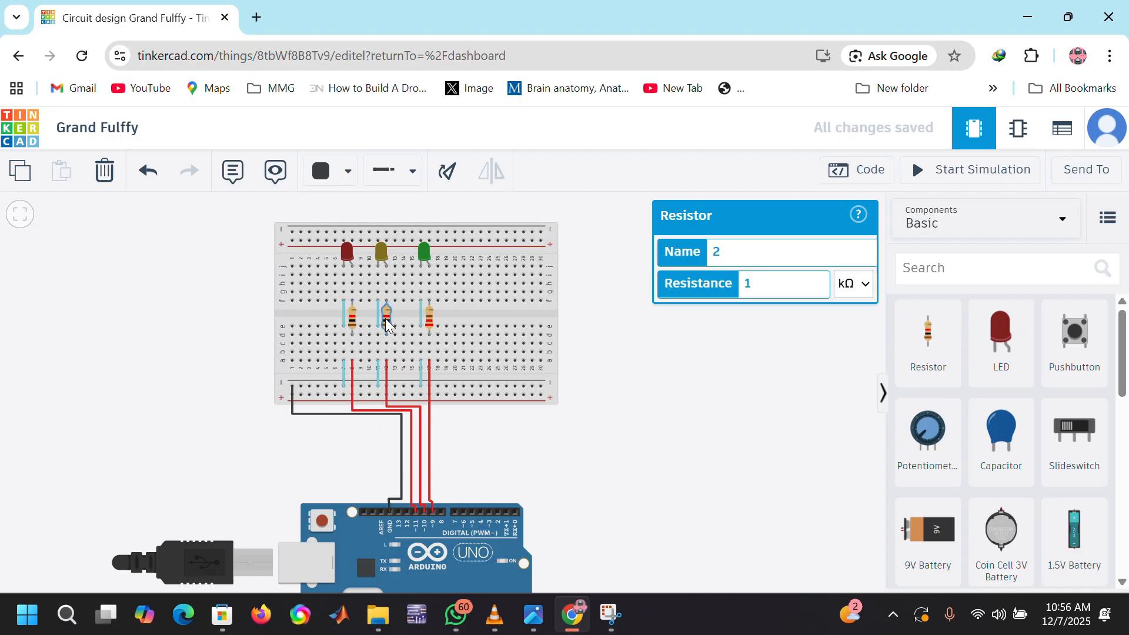
left_click(866, 285)
left_click(845, 404)
left_click(766, 284)
key("BackSpace")
type("220")
Step: Set the resistance of the resistor below the red LED to 220 Ω
left_click(352, 318)
left_click(854, 284)
left_click(843, 403)
left_click(764, 285)
key("BackSpace")
type("220")
key("Return")
Step: Simulate the circuit with its resistors, watch the LEDs change, and restart the simulation
left_click(970, 170)
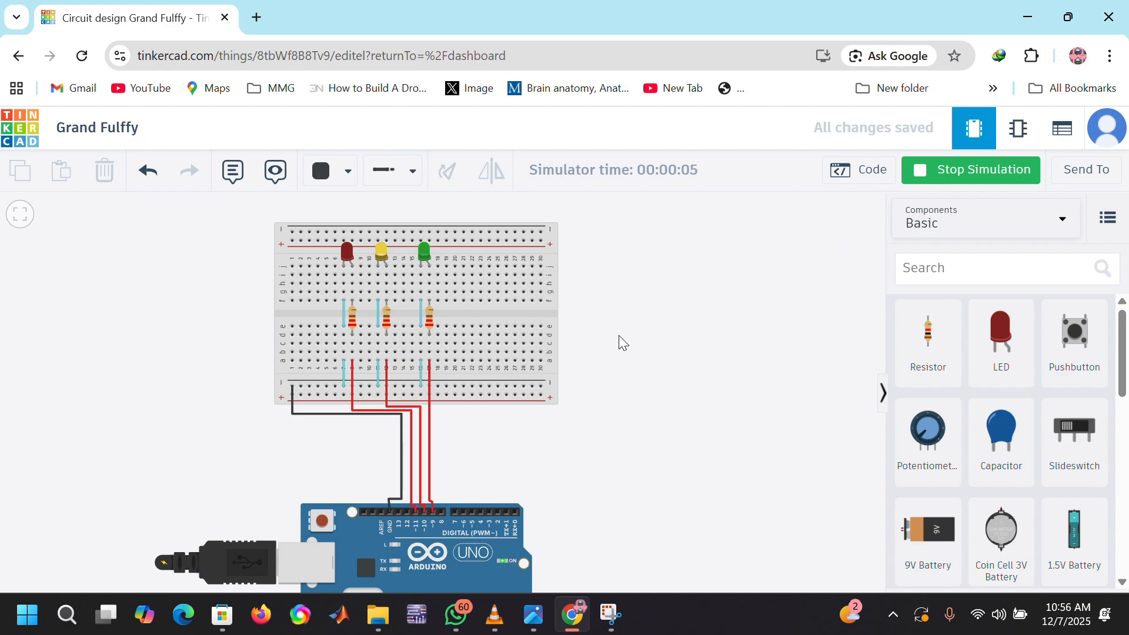
scroll(619, 336, "up", 4)
scroll(618, 336, "down", 4)
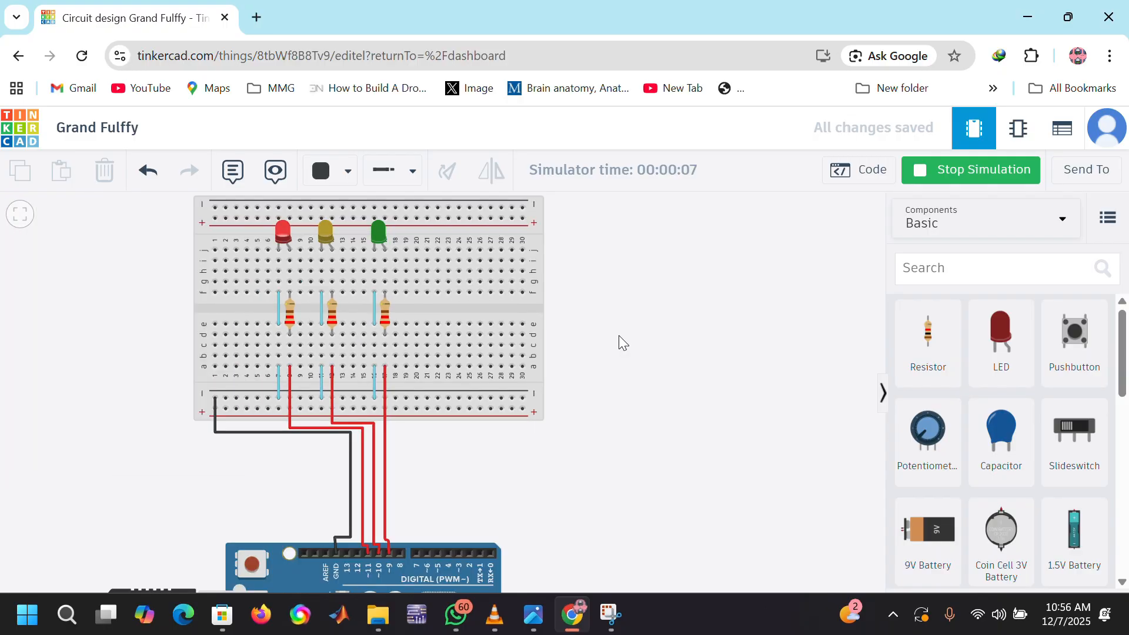
scroll(619, 336, "down", 3)
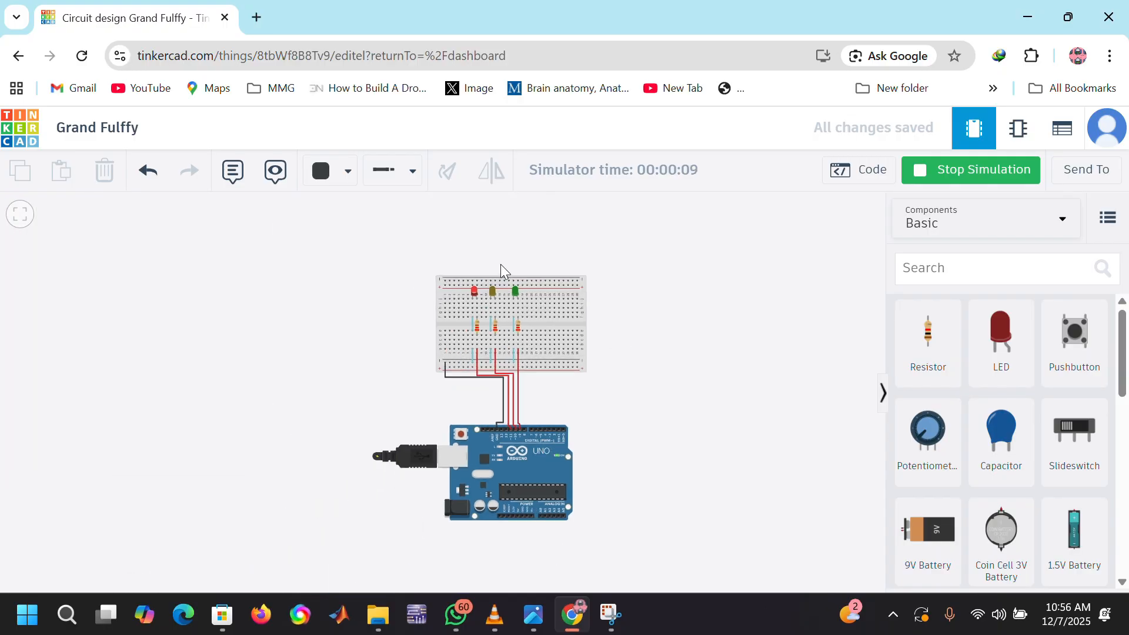
scroll(499, 264, "up", 4)
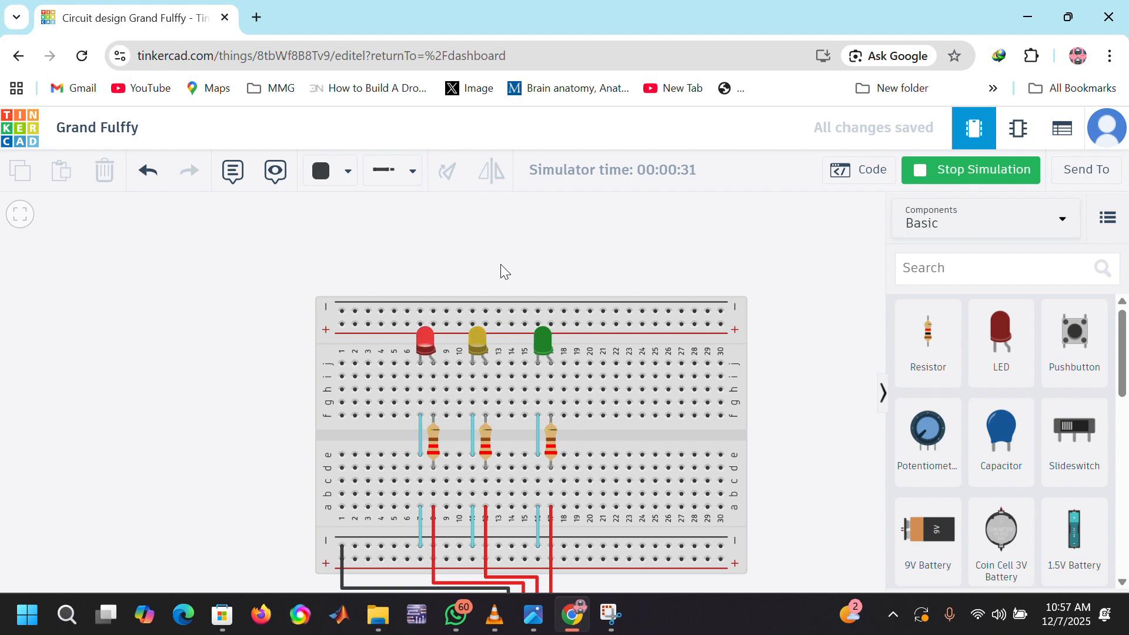
scroll(500, 262, "up", 3)
scroll(501, 267, "up", 1)
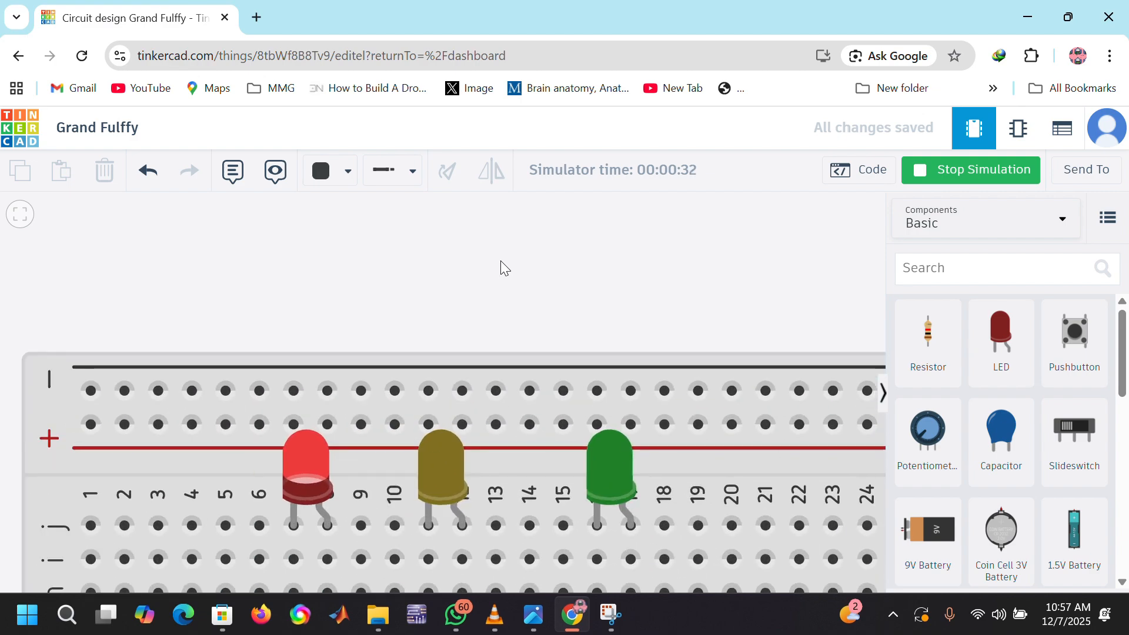
left_click(930, 175)
left_click(930, 175)
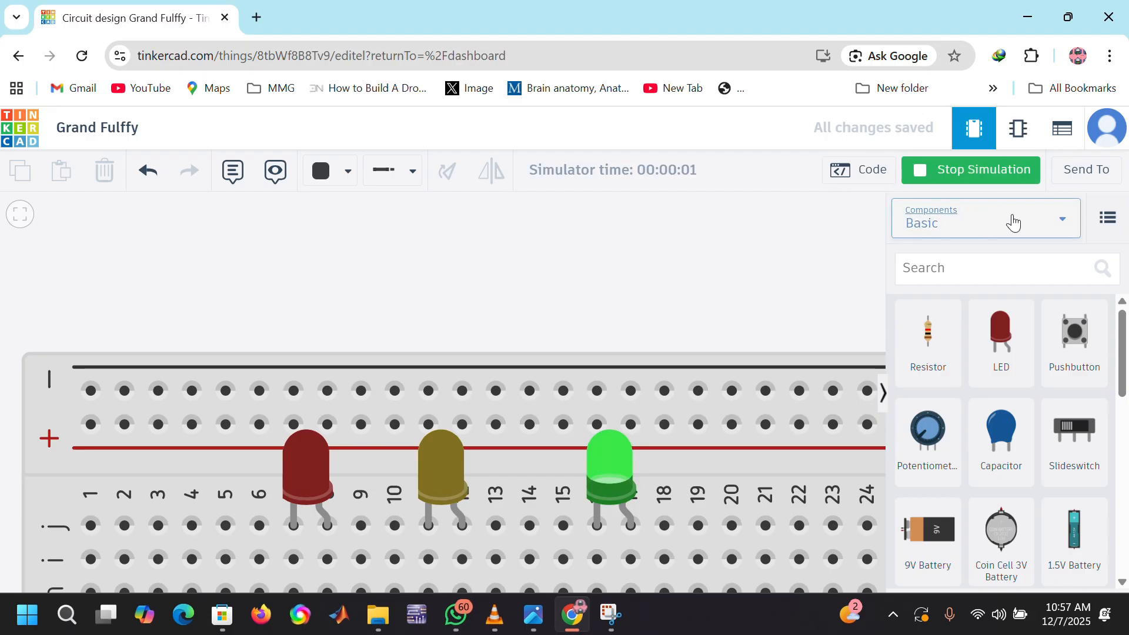
Step: Stop the simulation and set the ALL_RED_TIME constant in the Arduino code to 2000
left_click(859, 172)
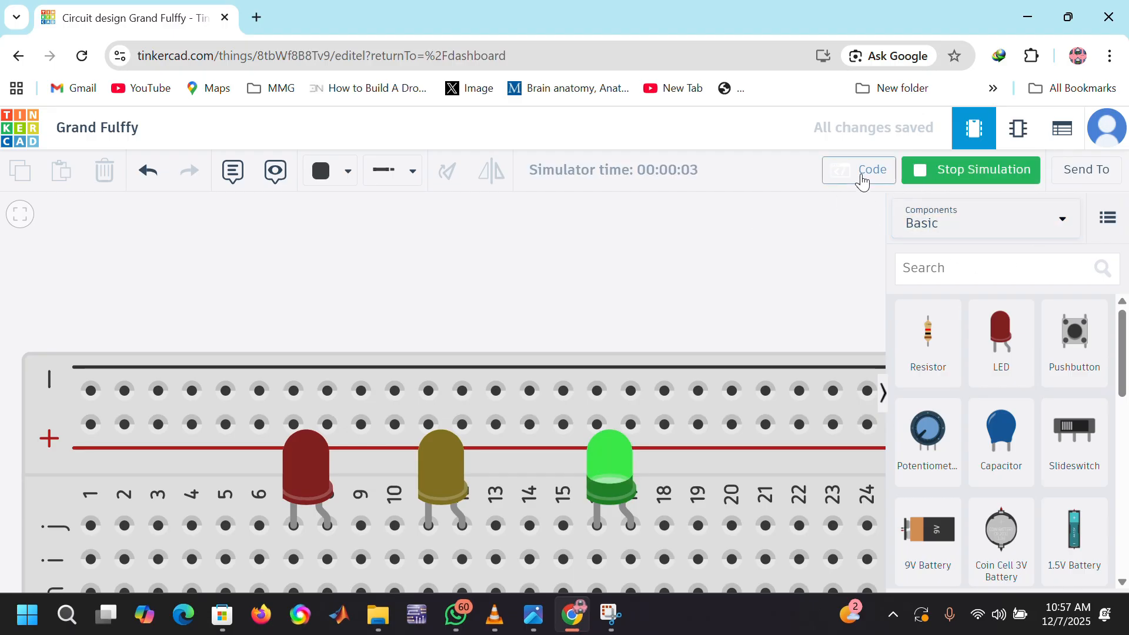
scroll(797, 341, "up", 10)
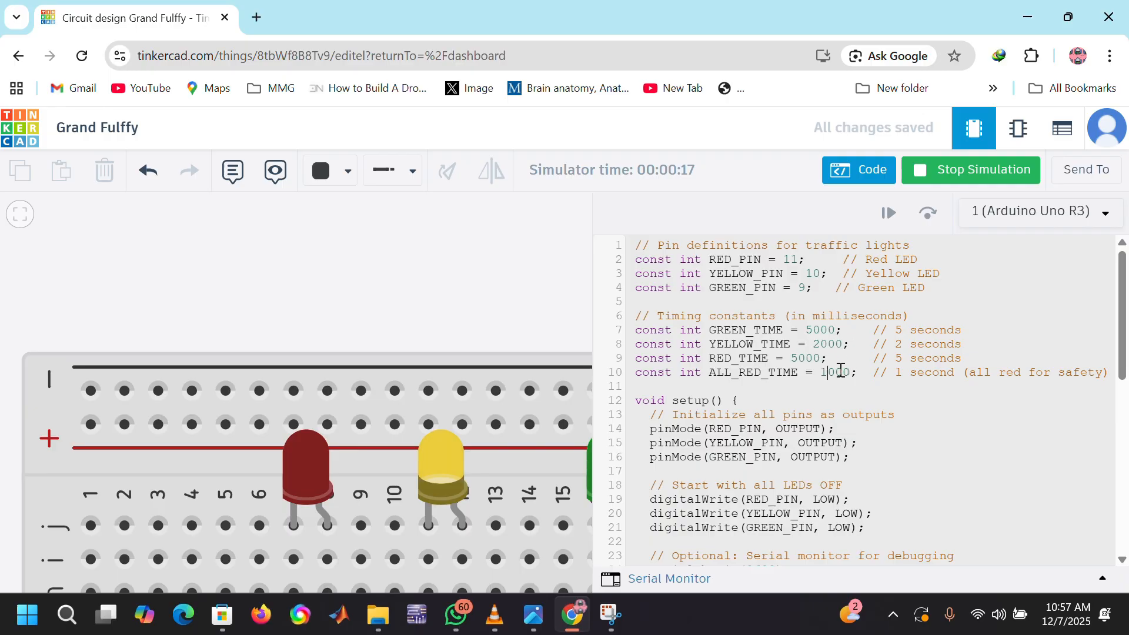
left_click(945, 184)
left_click(827, 374)
key("BackSpace")
type("2")
Step: Start the simulation with the edited code, close the code editor and watch the LEDs cycle
left_click(962, 171)
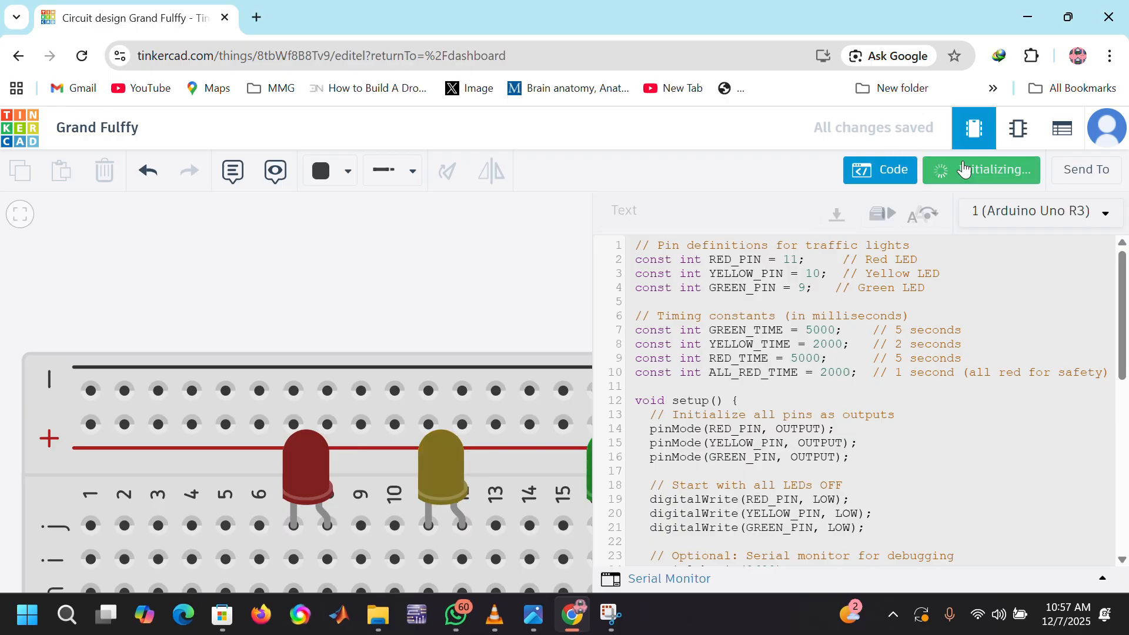
scroll(463, 282, "down", 5)
left_click(860, 170)
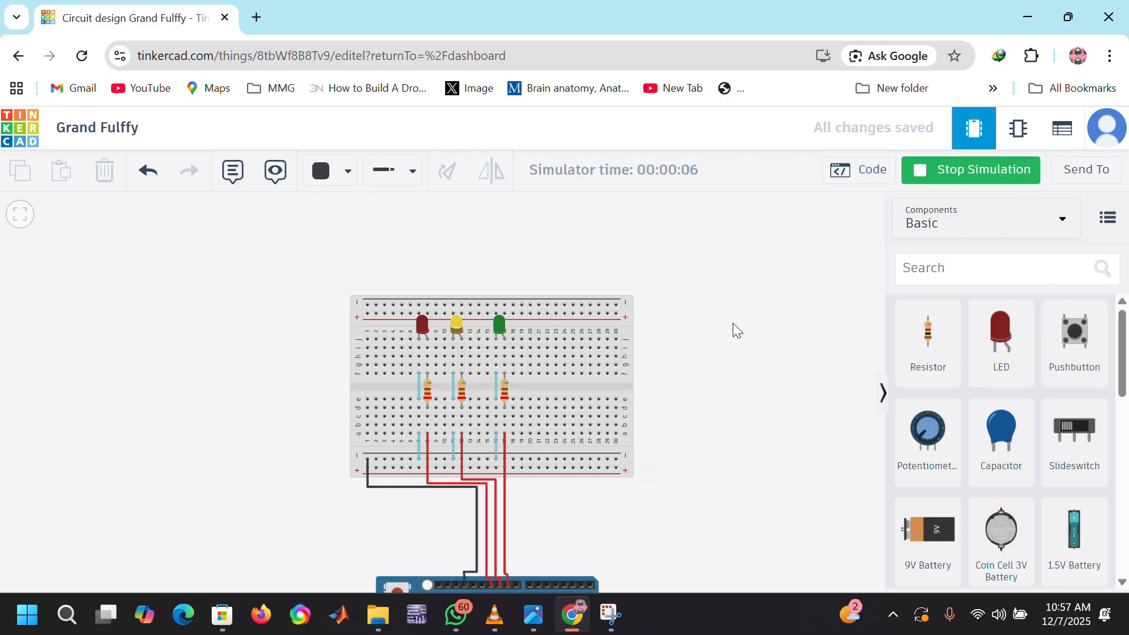
scroll(658, 447, "down", 2)
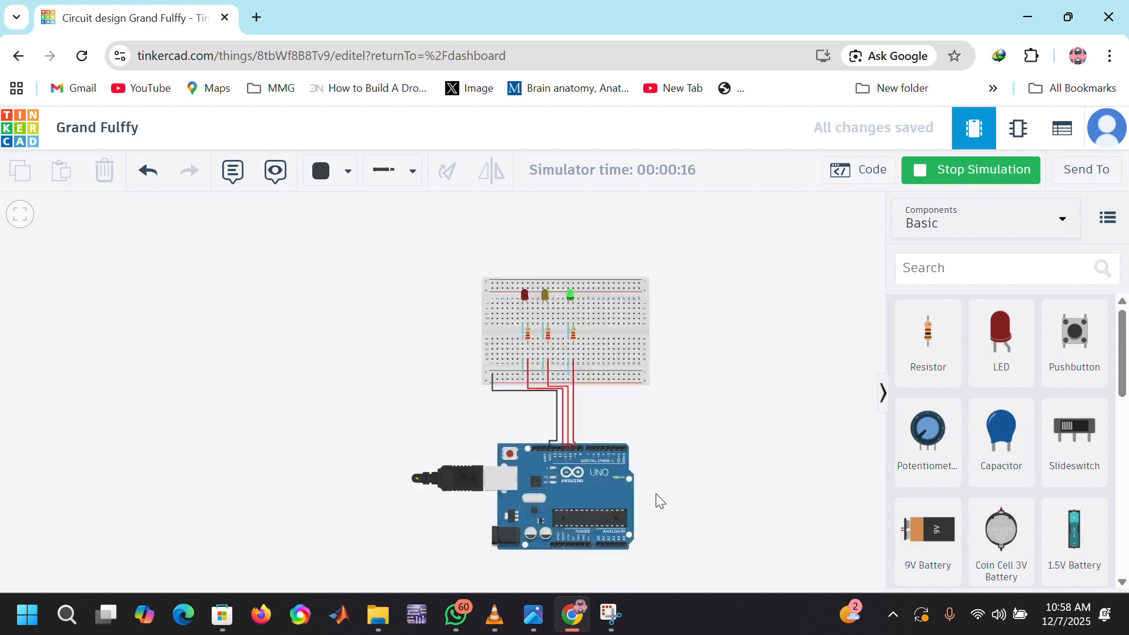
scroll(1058, 411, "down", 5)
scroll(1015, 441, "up", 5)
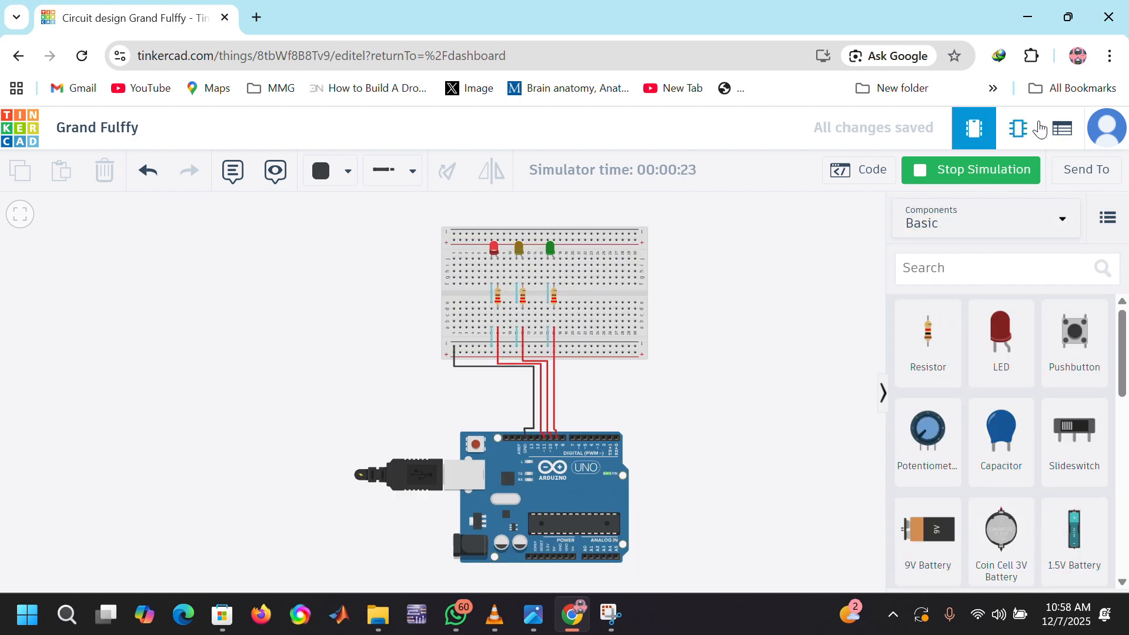
Step: Open the circuit's schematic view and examine the wiring between the Arduino Uno, resistors, LEDs and ground
left_click(1021, 130)
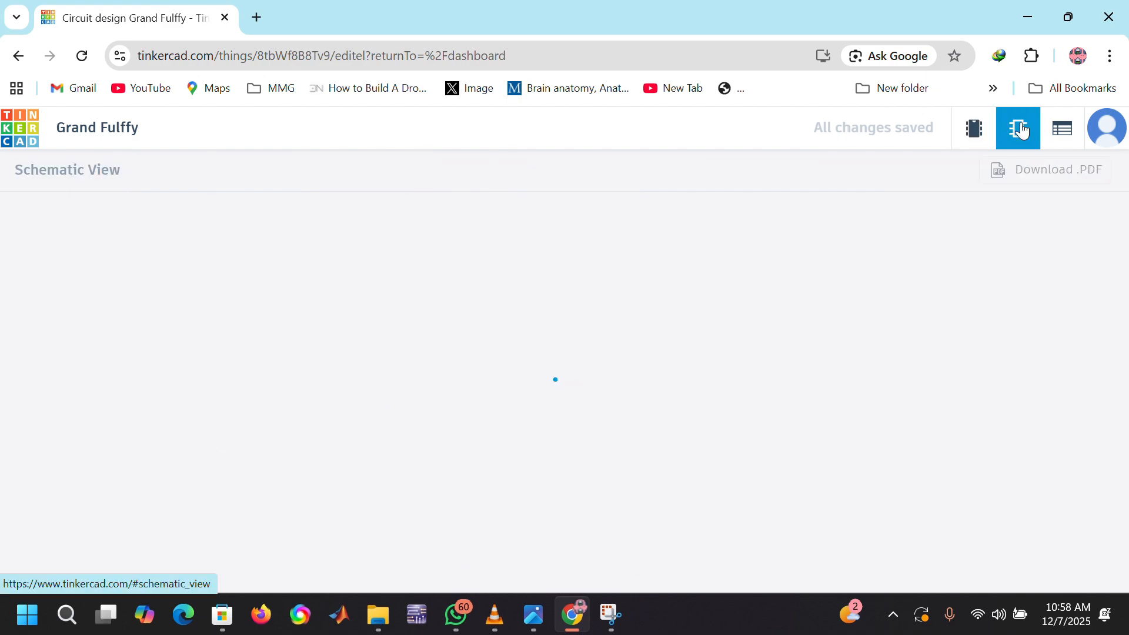
scroll(554, 468, "up", 3)
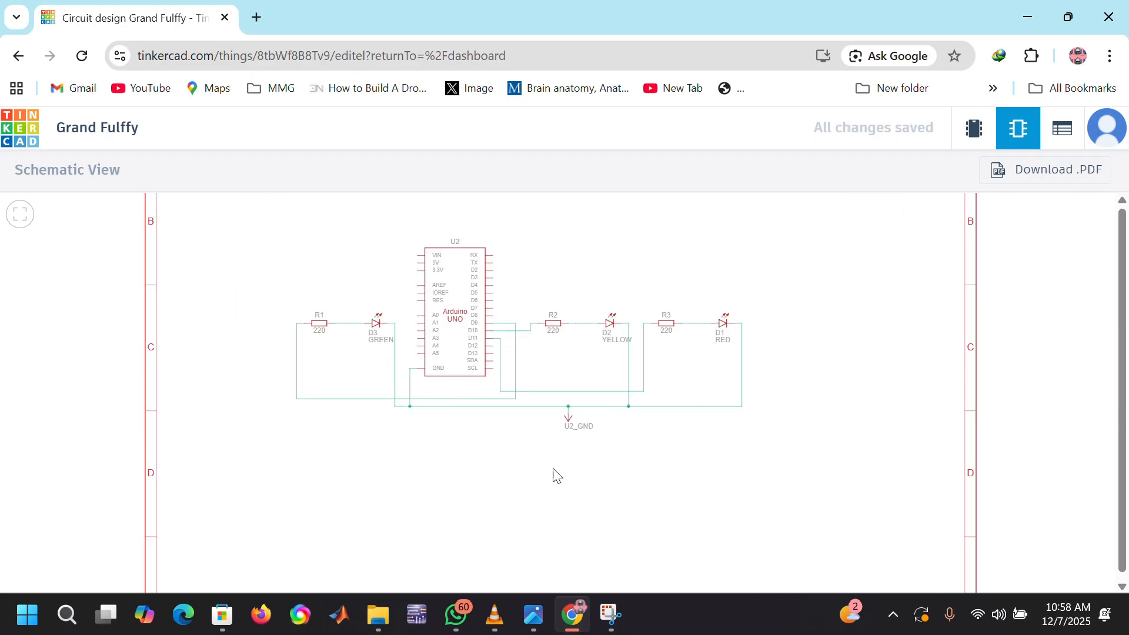
scroll(554, 476, "down", 3)
scroll(555, 349, "up", 2)
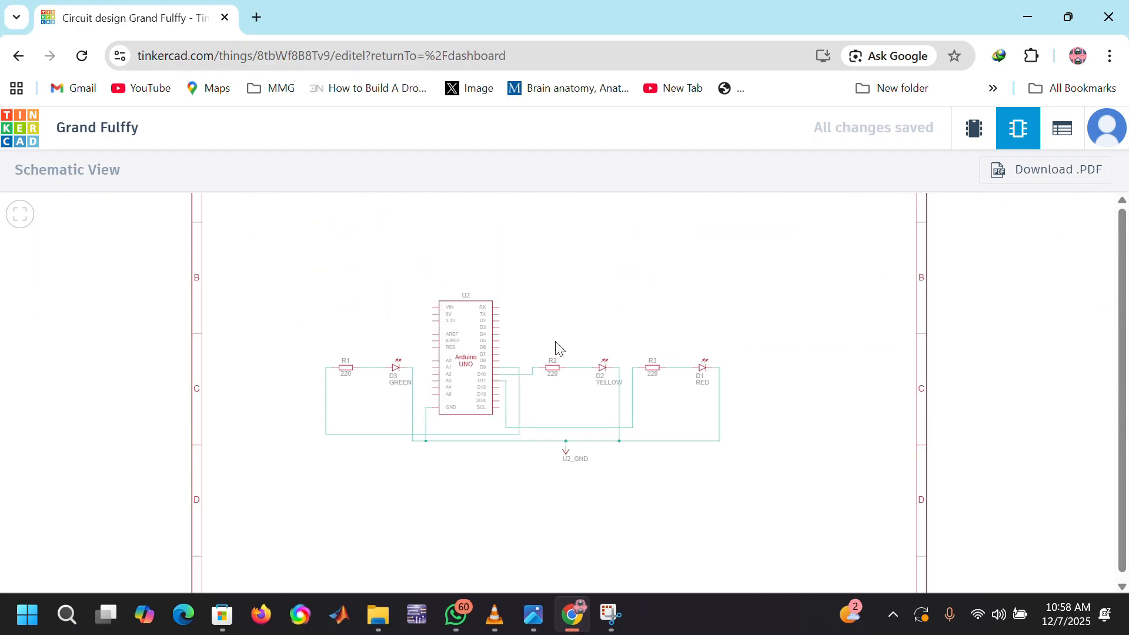
scroll(555, 348, "up", 5)
scroll(556, 347, "down", 6)
scroll(555, 347, "up", 1)
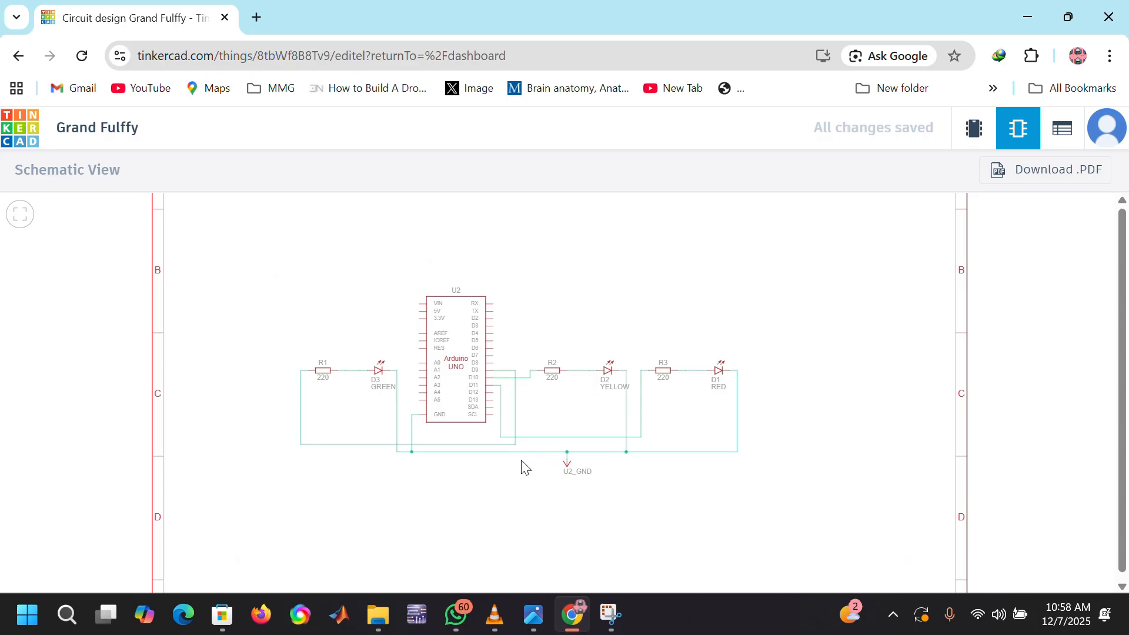
scroll(525, 468, "up", 3)
scroll(525, 467, "down", 3)
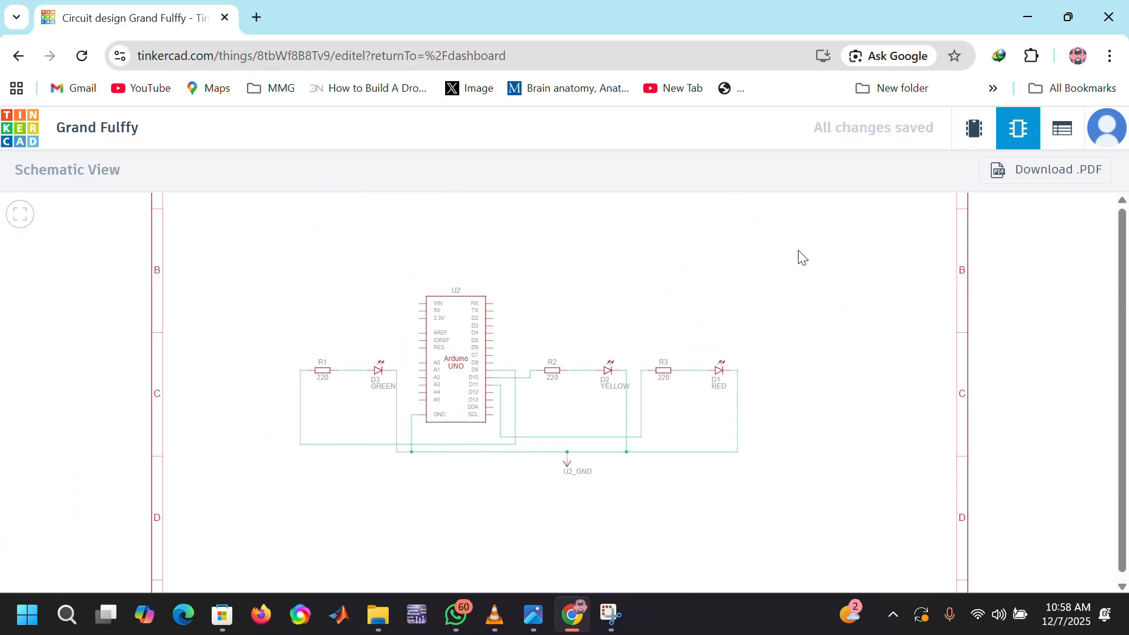
Step: Download the schematic as a PDF named Grand Fulffy, saving it to the Desktop
left_click(1029, 168)
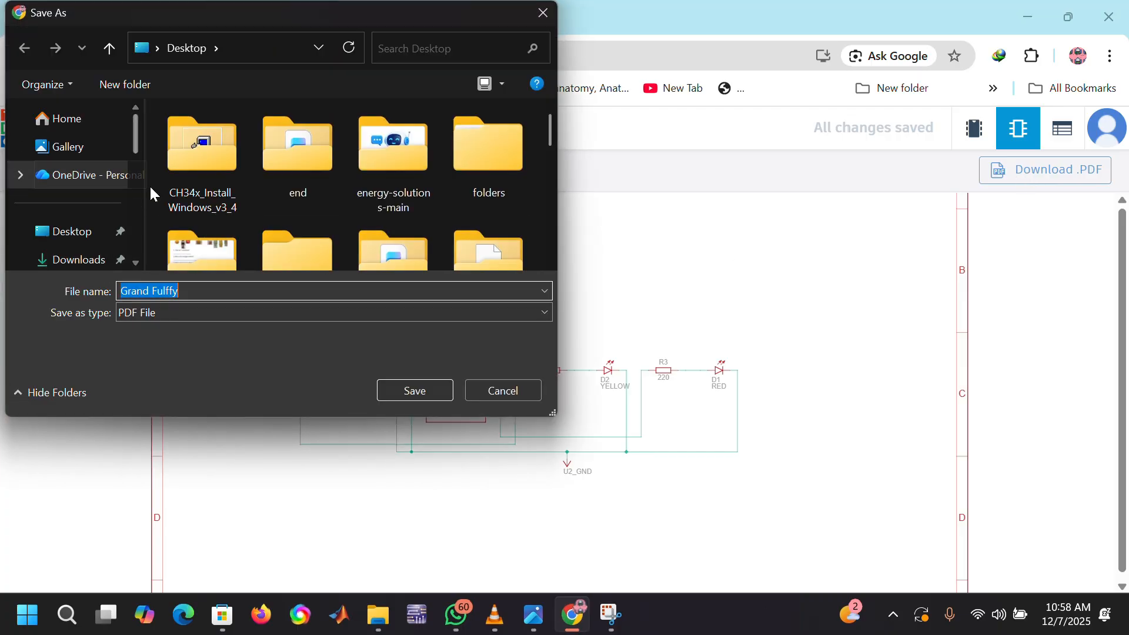
left_click(77, 238)
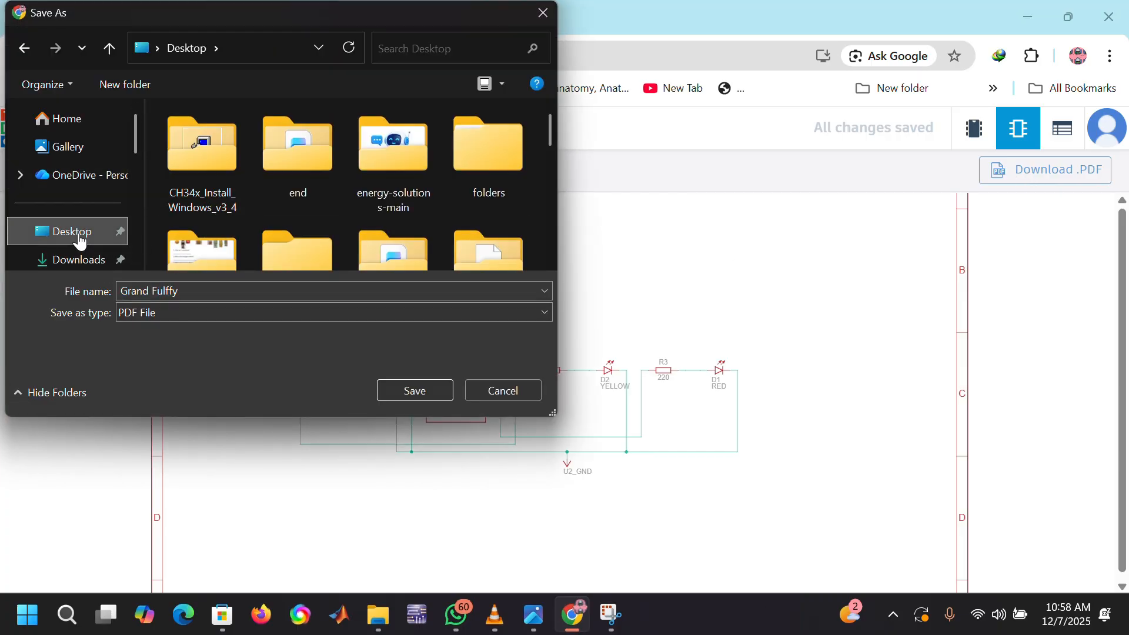
left_click(414, 393)
Step: Look over the schematic's pin and LED connections up close, switching briefly to the circuit view and back
scroll(410, 358, "up", 5)
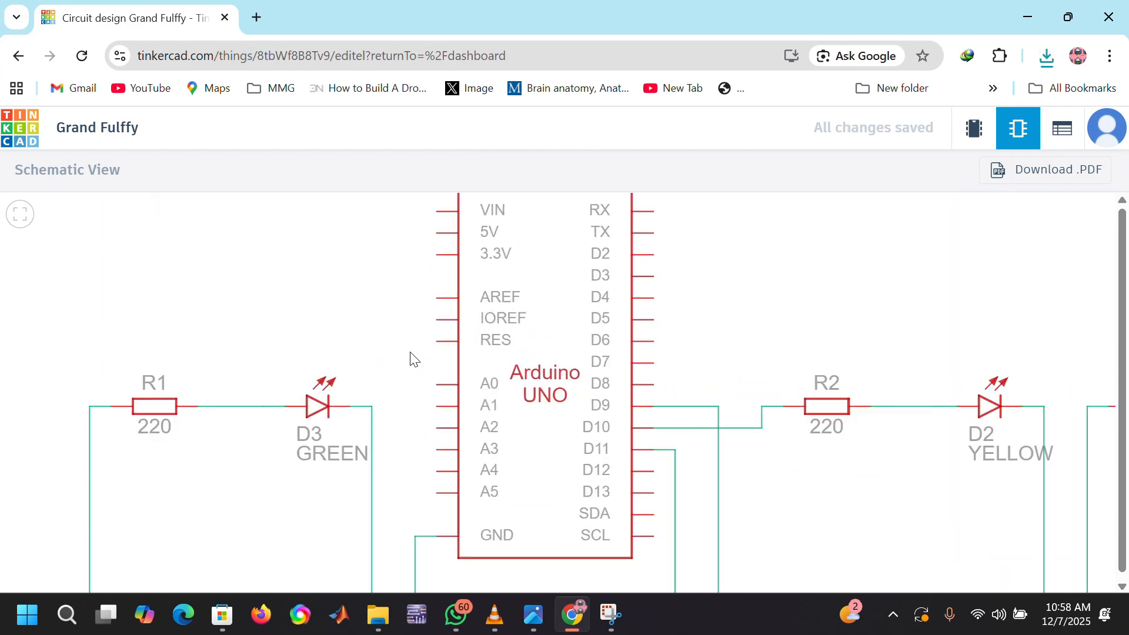
right_click(405, 351)
key("Escape")
scroll(320, 308, "down", 5)
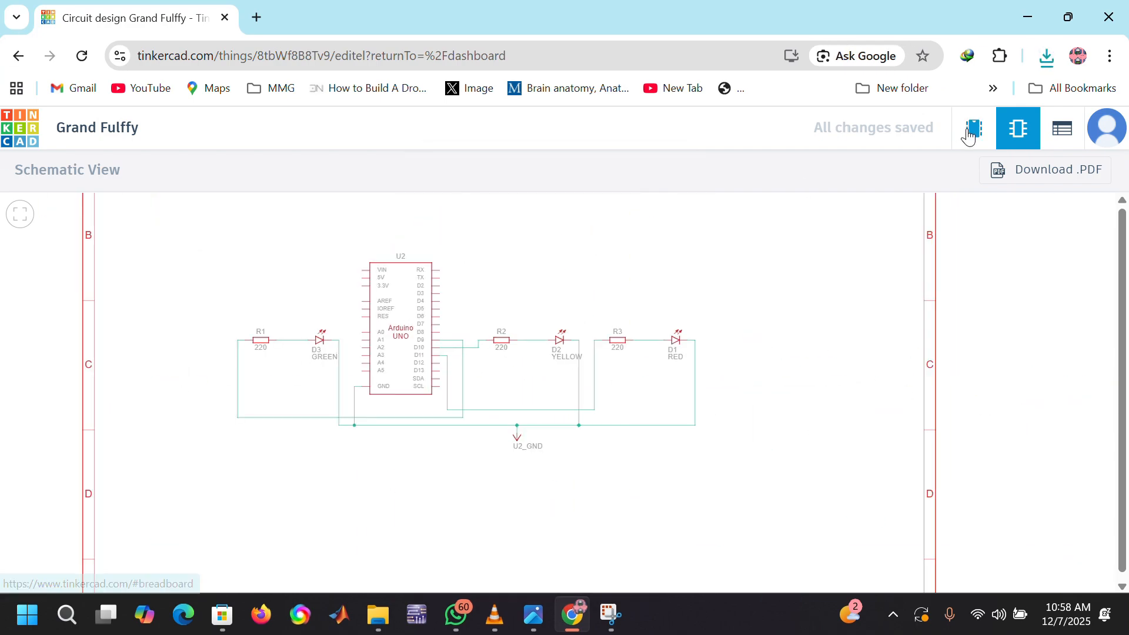
left_click(973, 133)
left_click(1018, 130)
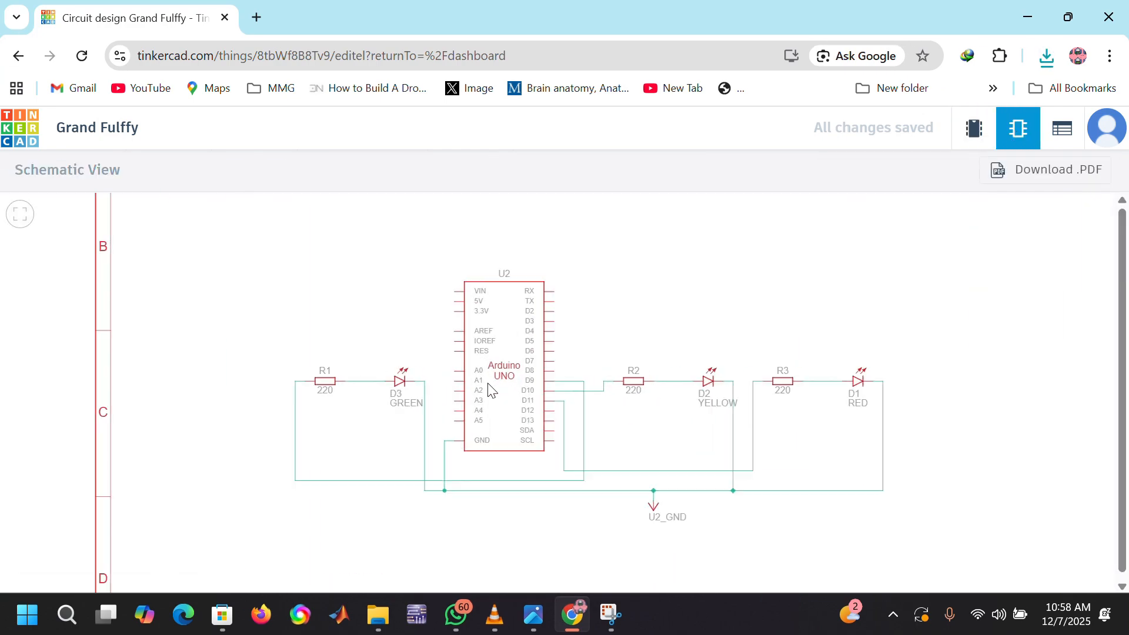
scroll(492, 391, "up", 5)
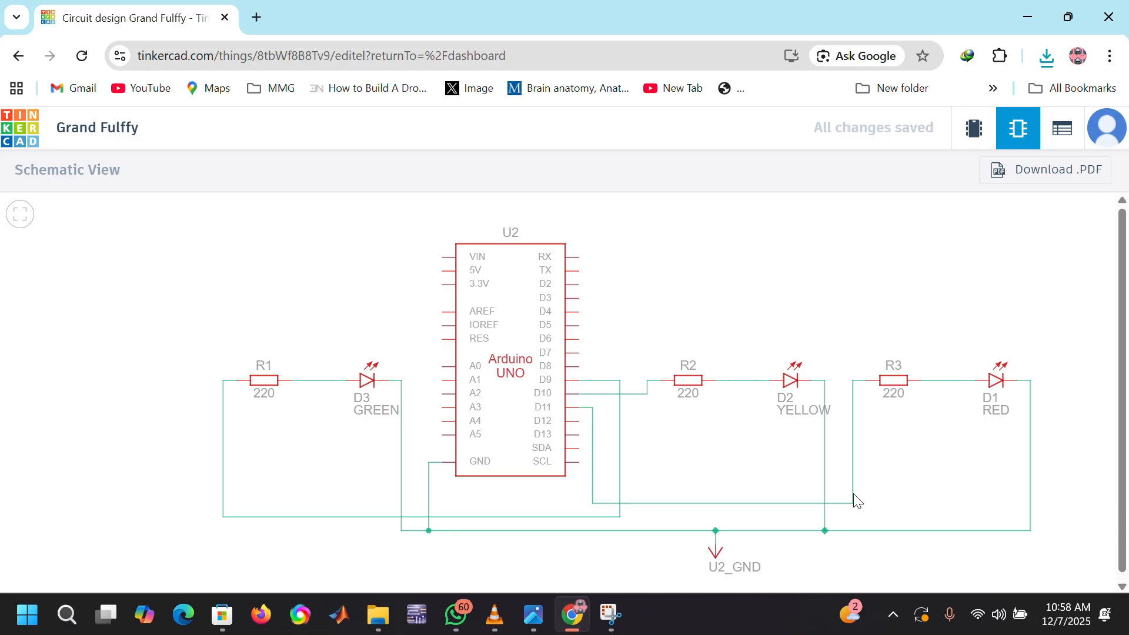